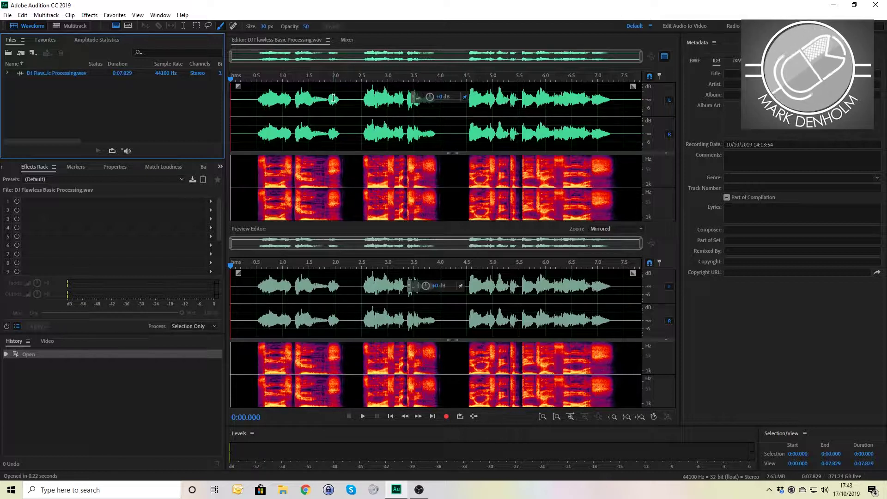
# Normalize the whole voice clip to -3 dB with all channels treated equally, and hide the preview editor.
pyautogui.click(89, 15)
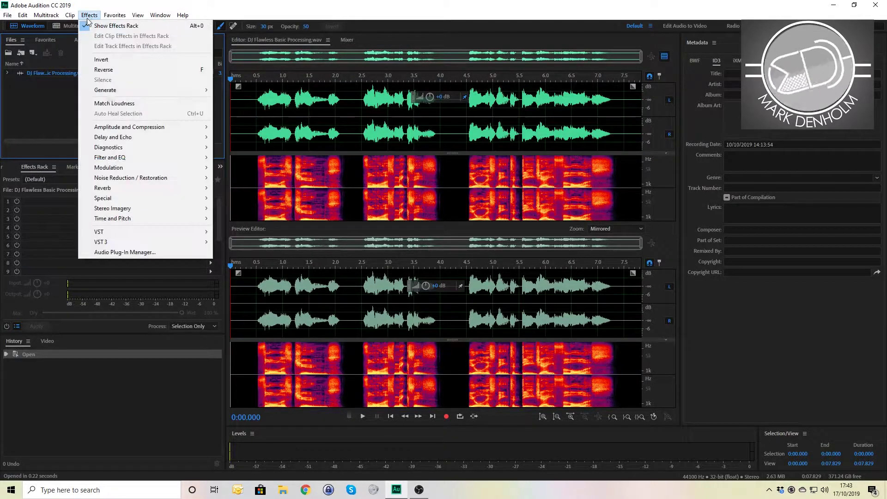
pyautogui.moveTo(122, 131)
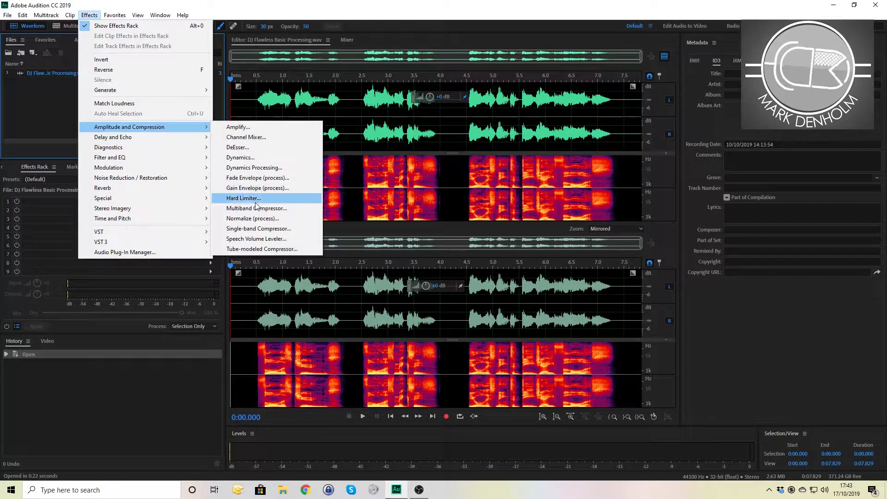
pyautogui.click(251, 219)
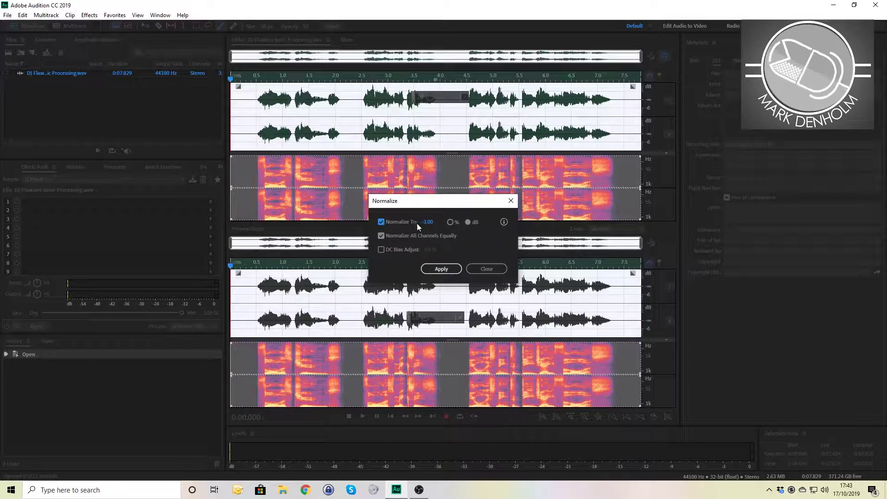
pyautogui.click(439, 271)
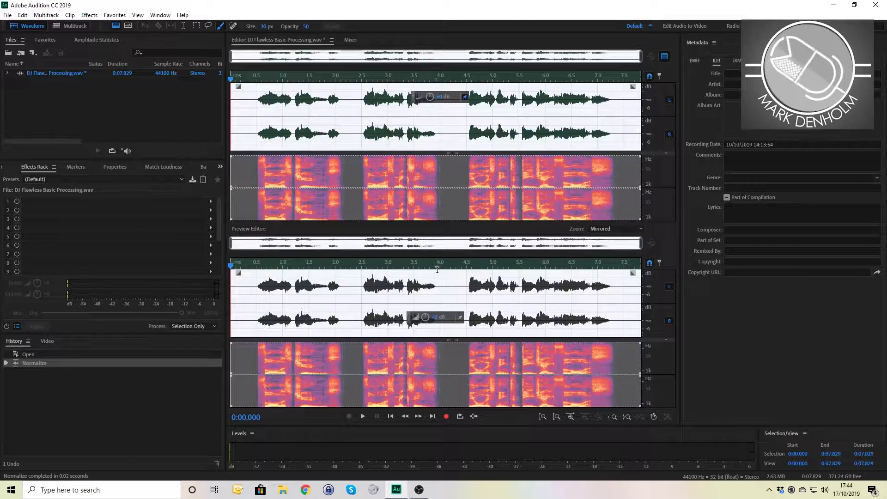
pyautogui.click(664, 56)
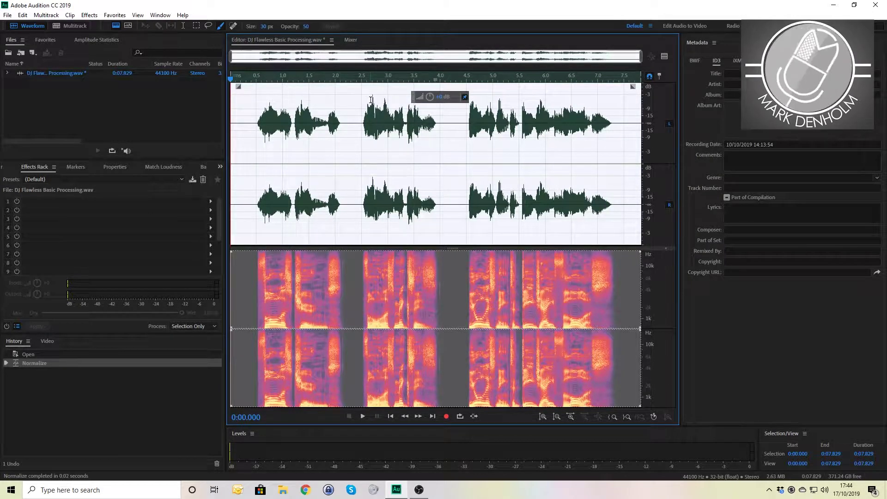
pyautogui.click(92, 18)
pyautogui.moveTo(145, 128)
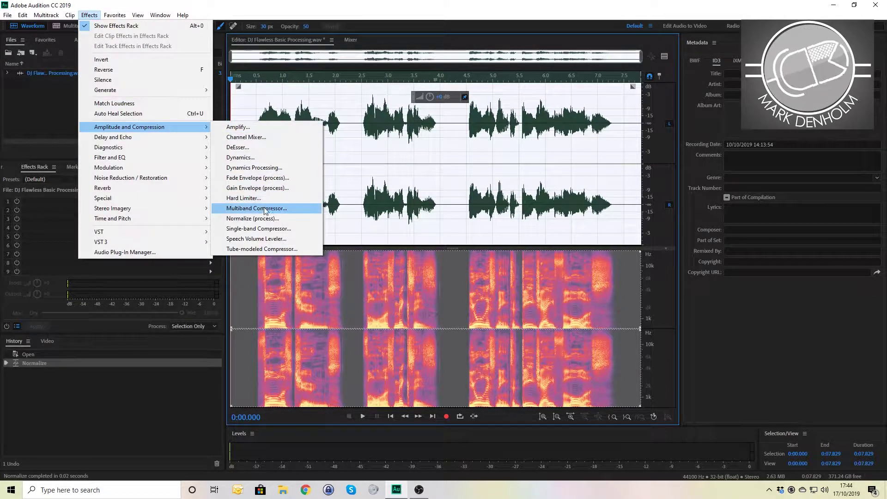
pyautogui.click(260, 219)
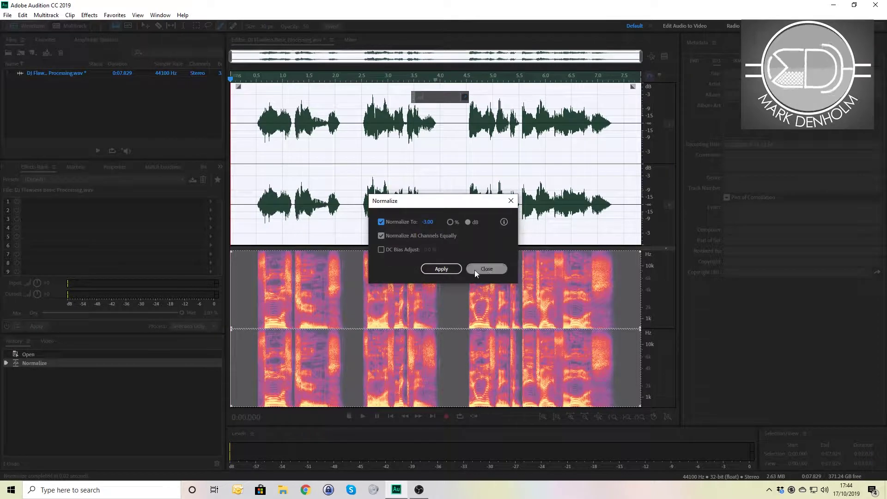
pyautogui.click(487, 269)
# Lower the volume of the whole clip and play it back from about 2.4 s.
pyautogui.moveTo(430, 97); pyautogui.dragTo(420, 96)
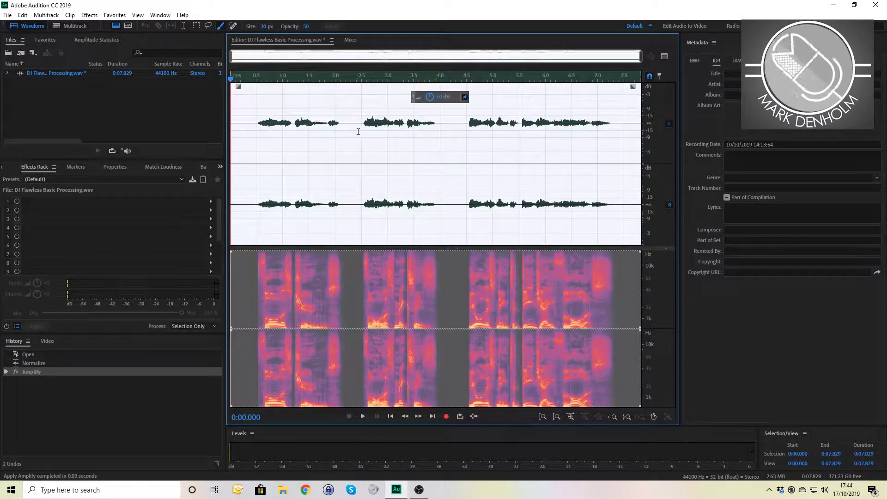
pyautogui.click(359, 85)
pyautogui.press('space')
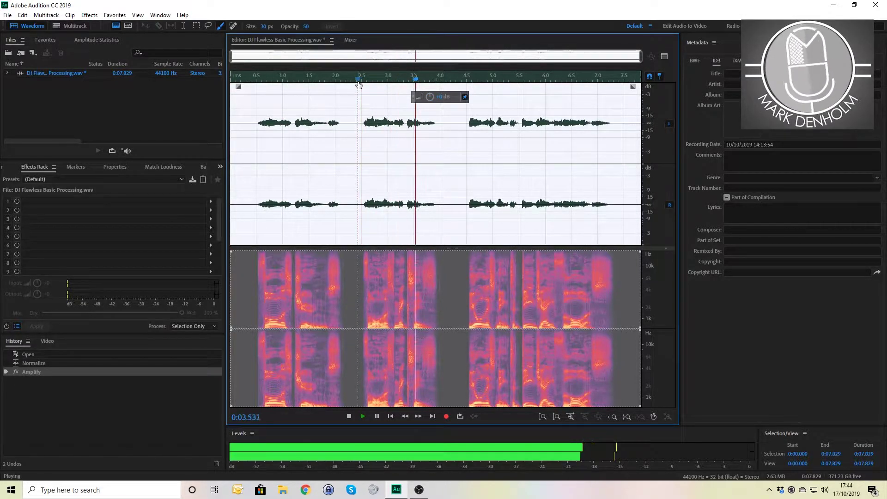
pyautogui.press('space')
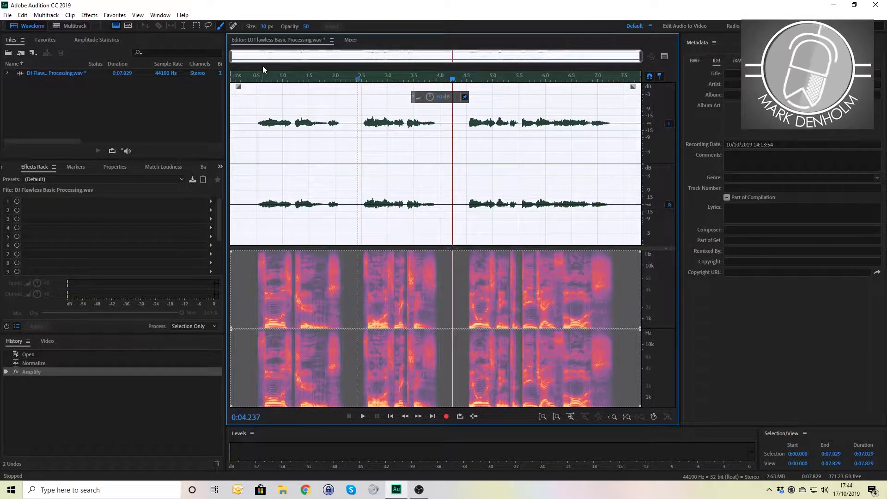
# Normalize the quietened clip to -3 dB with all channels treated equally.
pyautogui.click(91, 16)
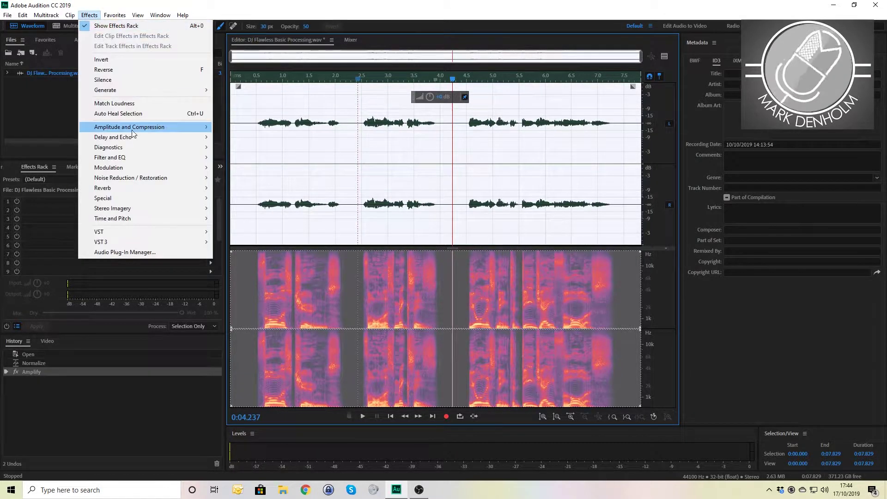
pyautogui.moveTo(133, 130)
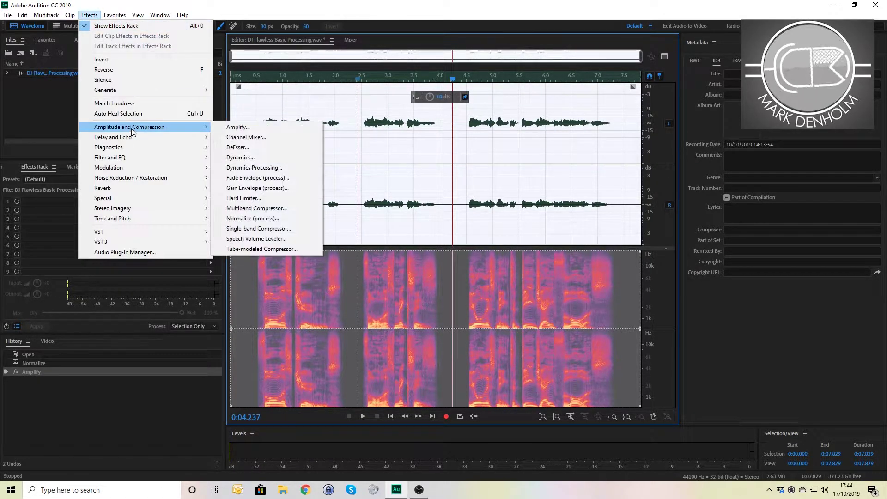
pyautogui.click(246, 219)
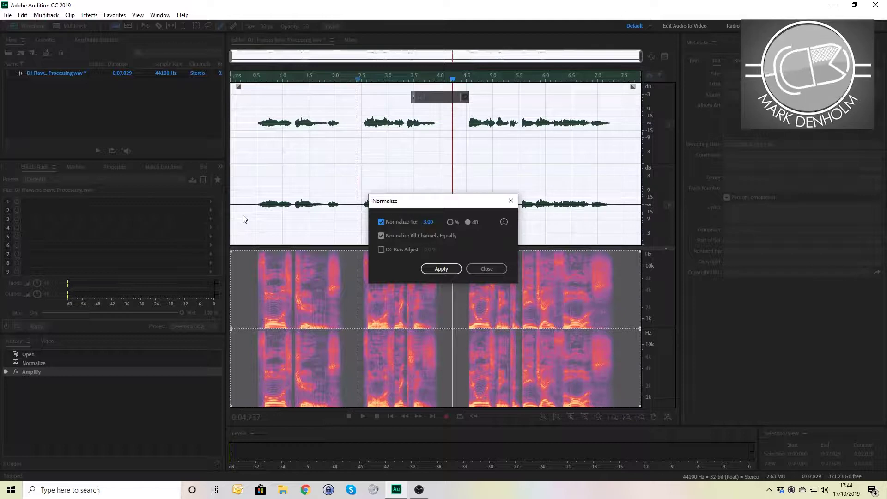
pyautogui.click(441, 269)
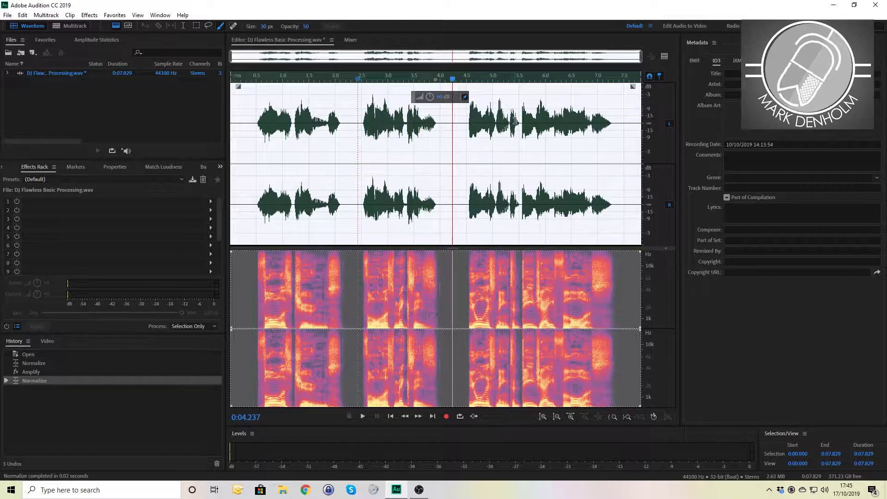
# Start a Single-band Compressor effect on the clip and set its threshold to -20 dB.
pyautogui.click(96, 16)
pyautogui.moveTo(118, 128)
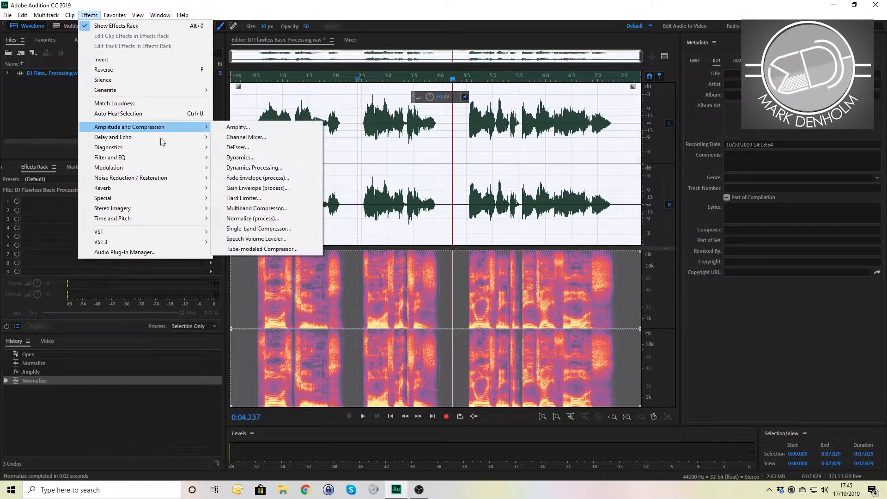
pyautogui.click(268, 231)
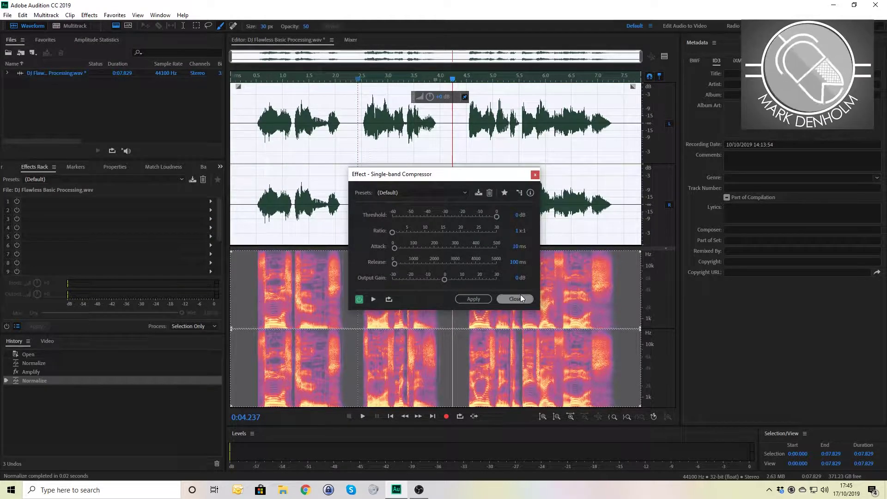
pyautogui.moveTo(445, 175); pyautogui.dragTo(558, 164)
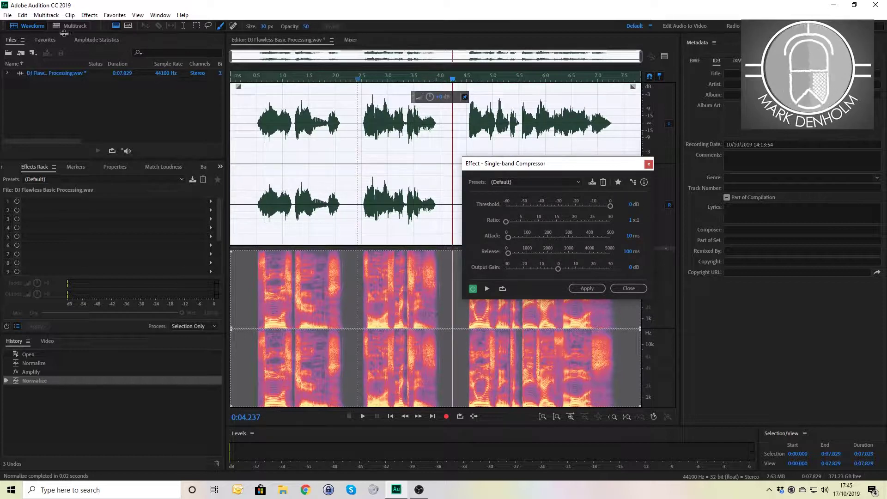
pyautogui.click(629, 203)
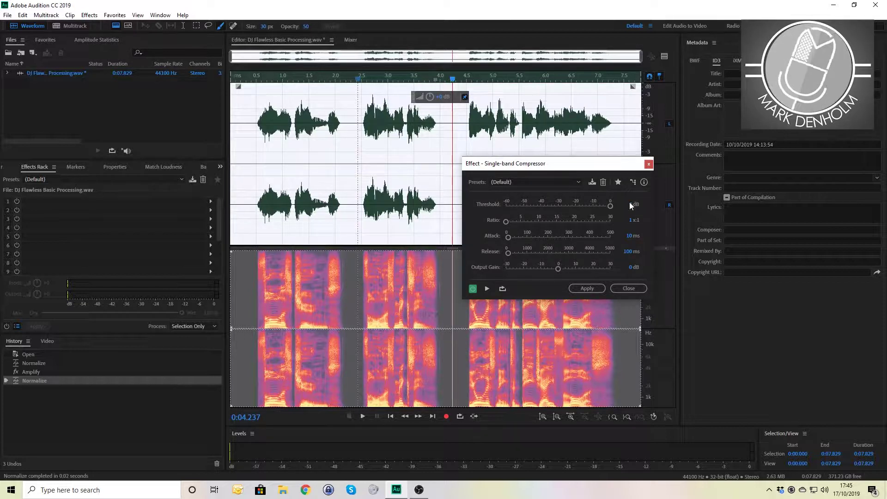
pyautogui.write('-20')
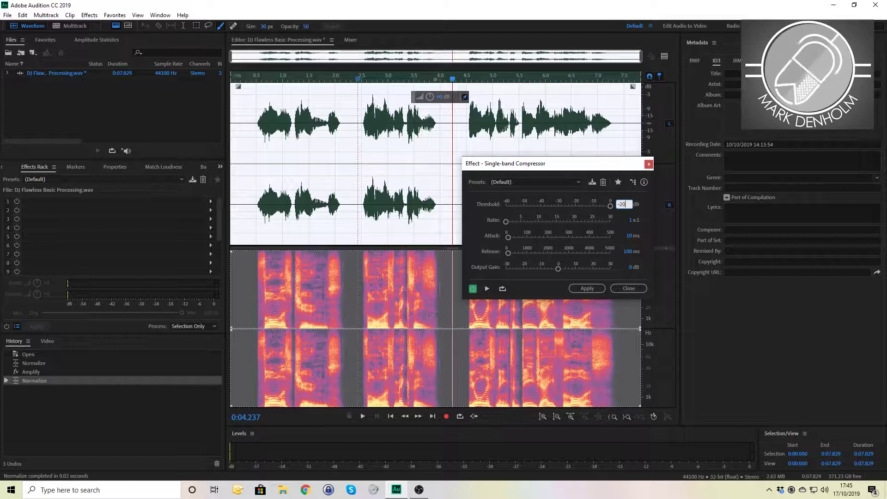
pyautogui.press('Return')
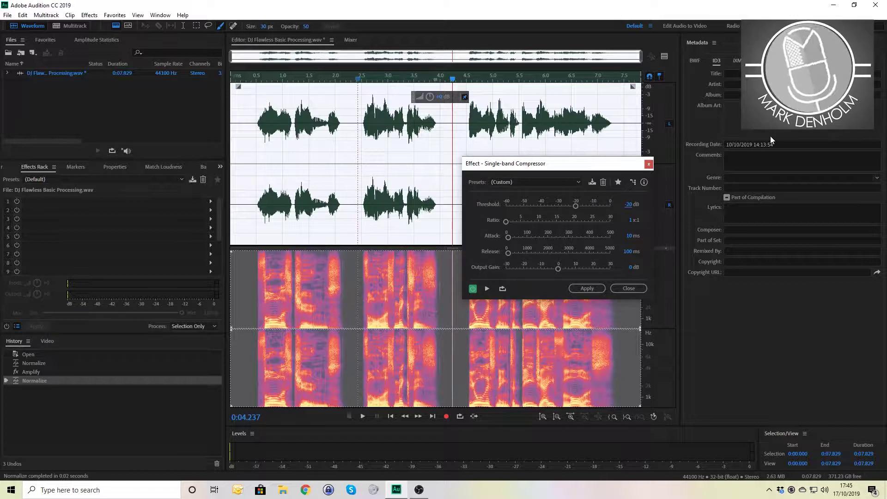
# Show the preview editor beside the compressor settings and set the compression ratio to 2:1.
pyautogui.click(629, 220)
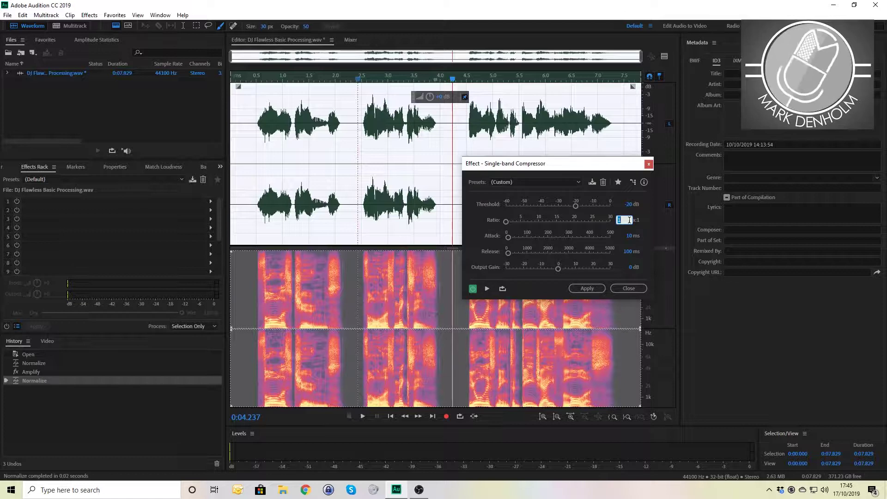
pyautogui.click(664, 56)
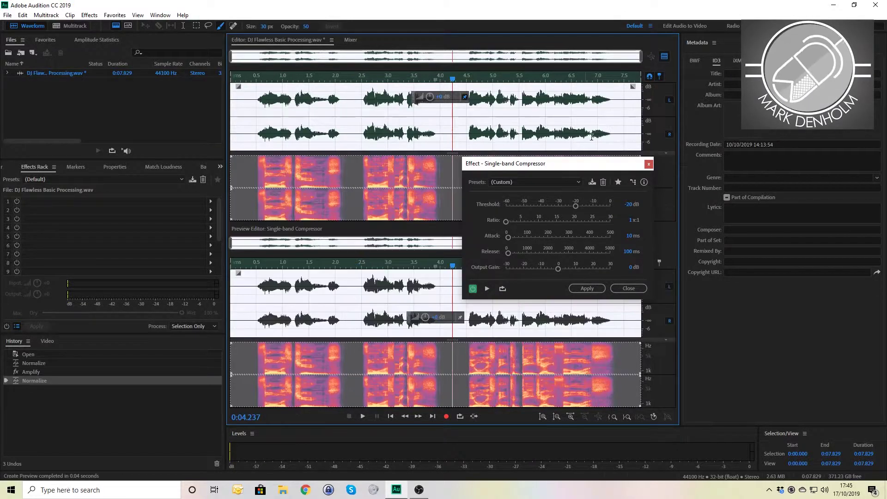
pyautogui.moveTo(530, 163); pyautogui.dragTo(649, 100)
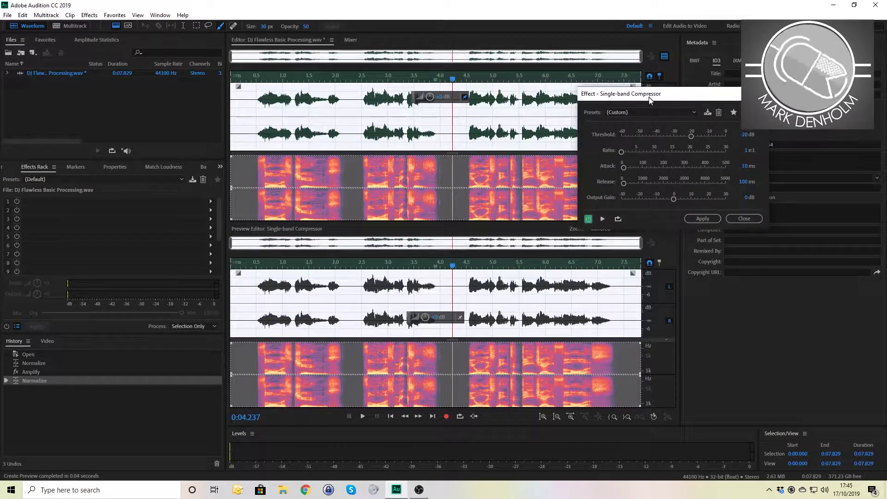
pyautogui.click(745, 151)
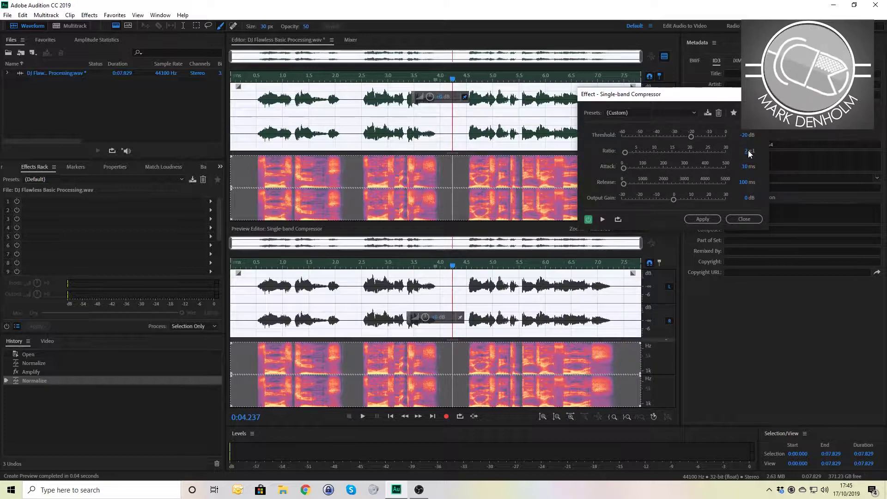
pyautogui.write('2')
pyautogui.press('Return')
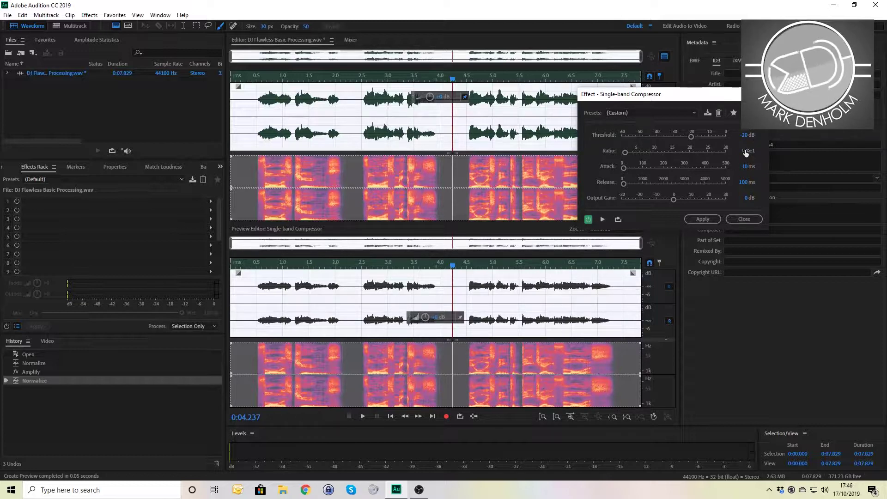
# Raise the compression ratio to 30:1 and clear the selection by placing the playhead at about 2.2 s.
pyautogui.moveTo(626, 152); pyautogui.dragTo(730, 152)
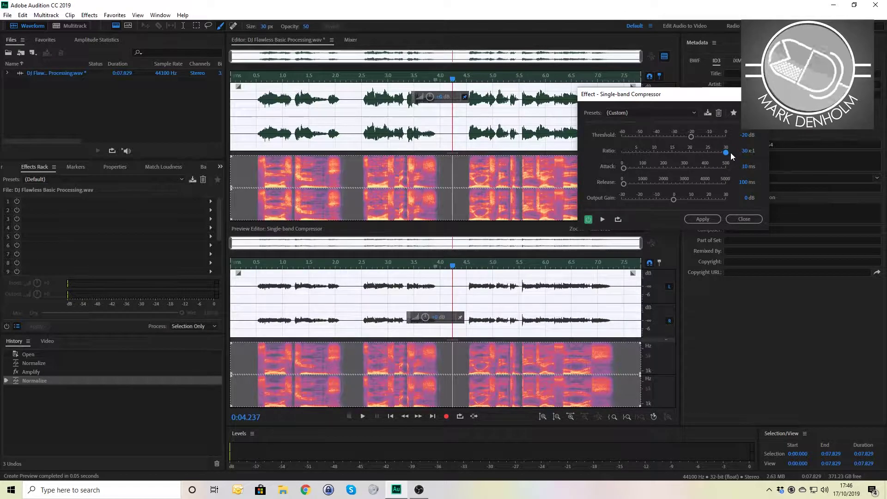
pyautogui.click(345, 111)
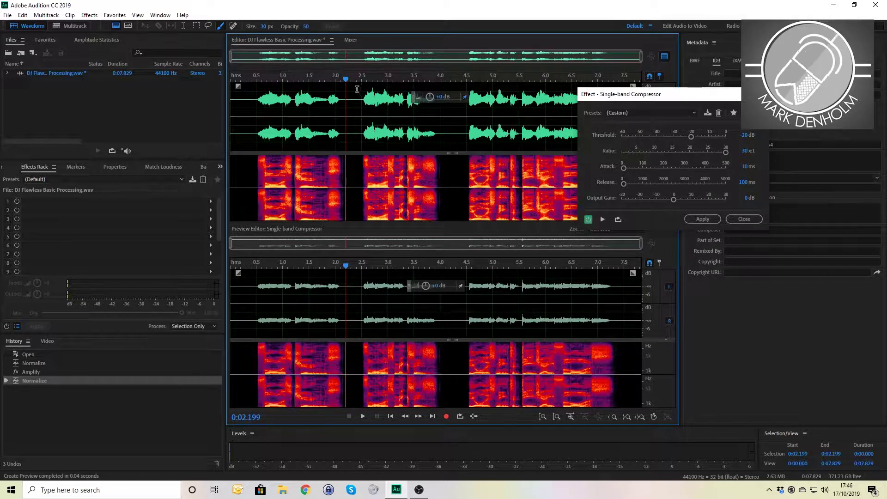
pyautogui.click(210, 201)
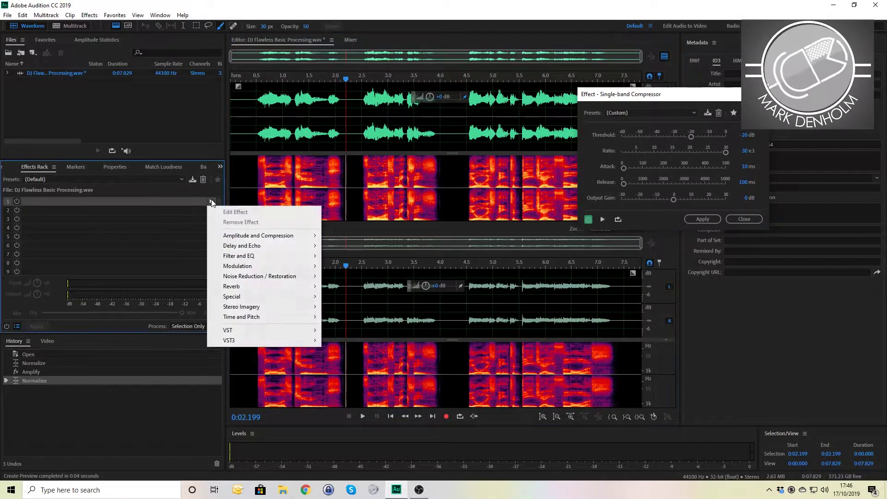
pyautogui.moveTo(253, 236)
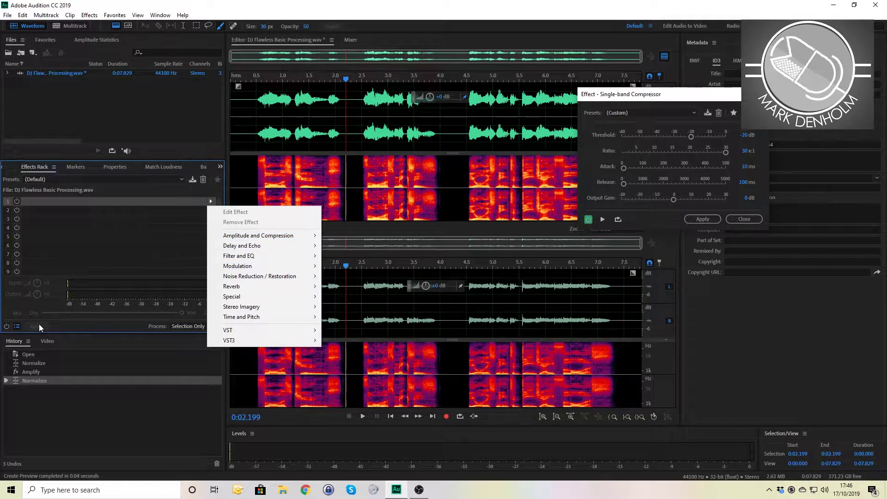
pyautogui.click(359, 172)
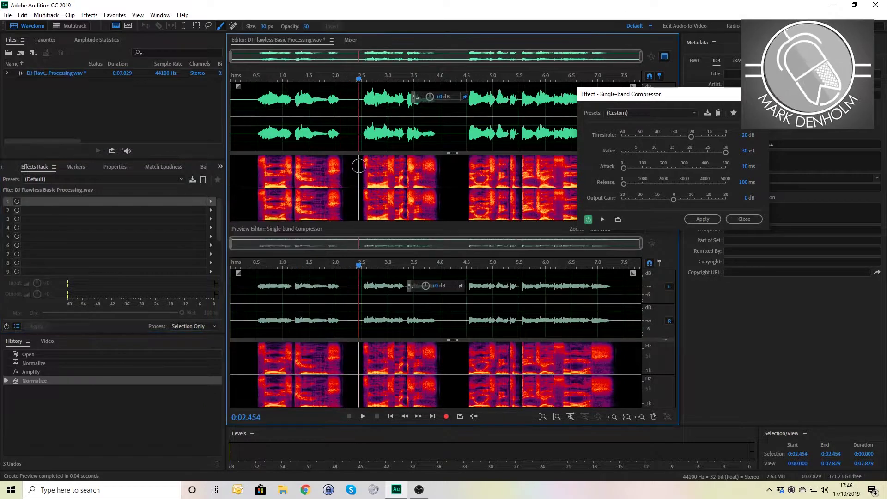
# Compare playback from about 2.3 s with the compressor active and bypassed, and switch the compressor back on.
pyautogui.click(353, 114)
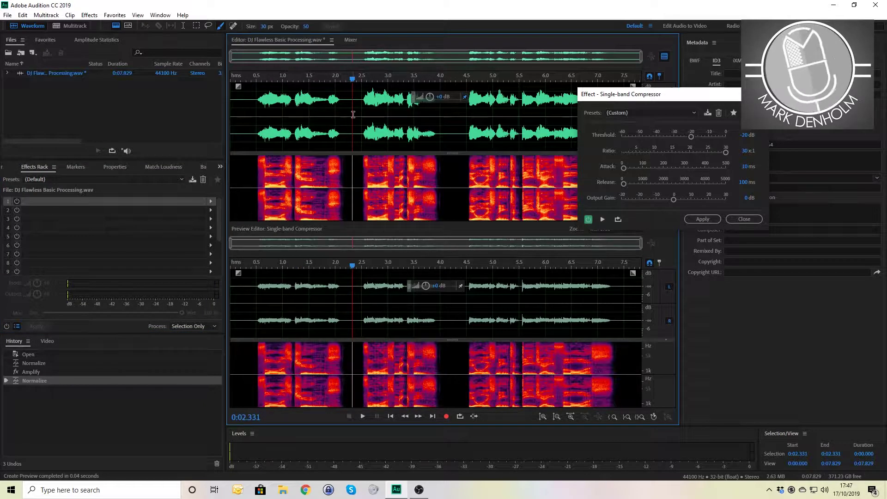
pyautogui.press('space')
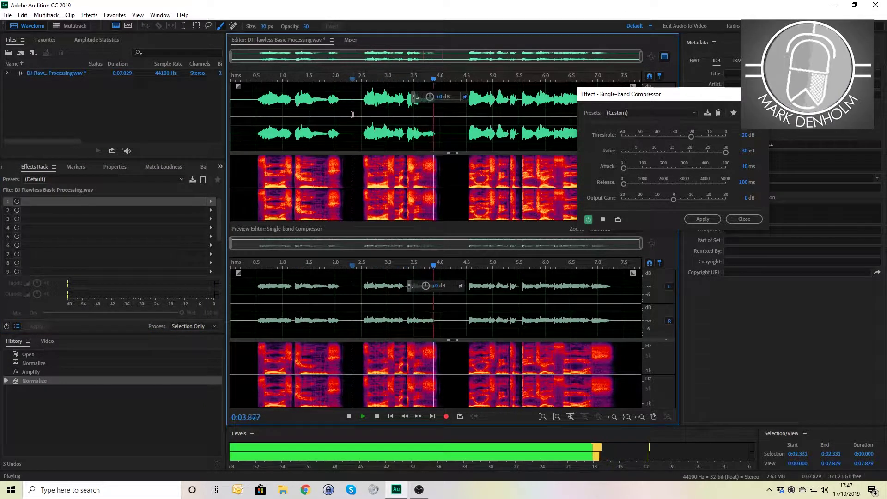
pyautogui.press('space')
pyautogui.click(351, 112)
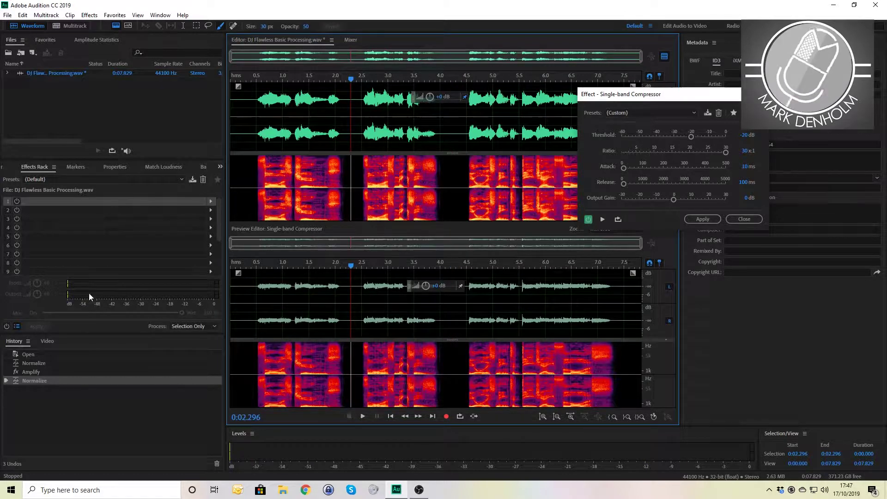
pyautogui.click(588, 220)
pyautogui.press('space')
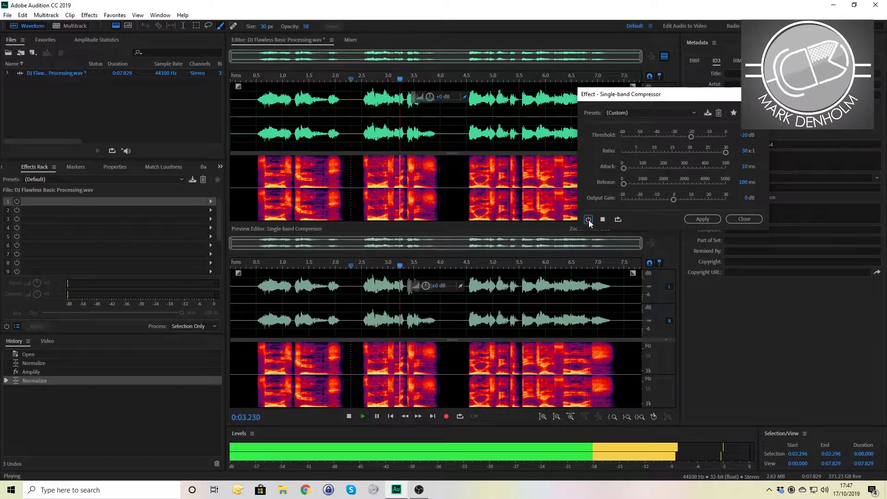
pyautogui.click(589, 220)
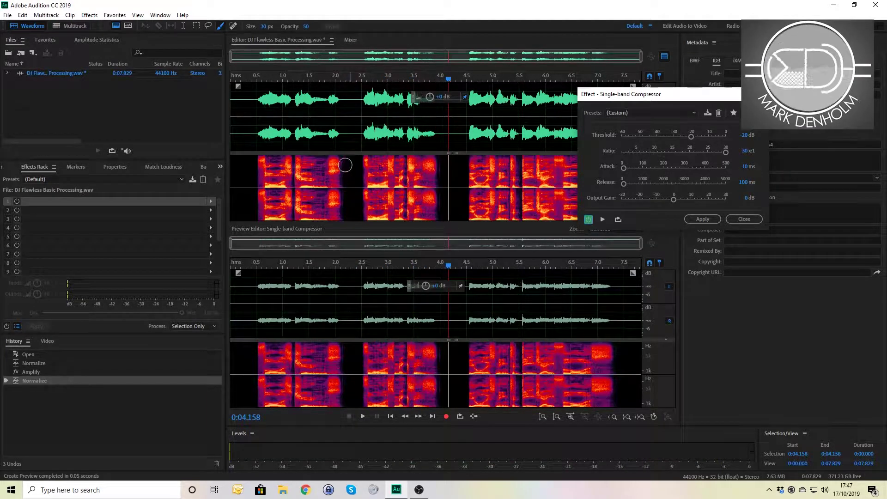
# Play the clip from about 2.3 s and bypass the compressor during playback to compare the sound.
pyautogui.click(353, 118)
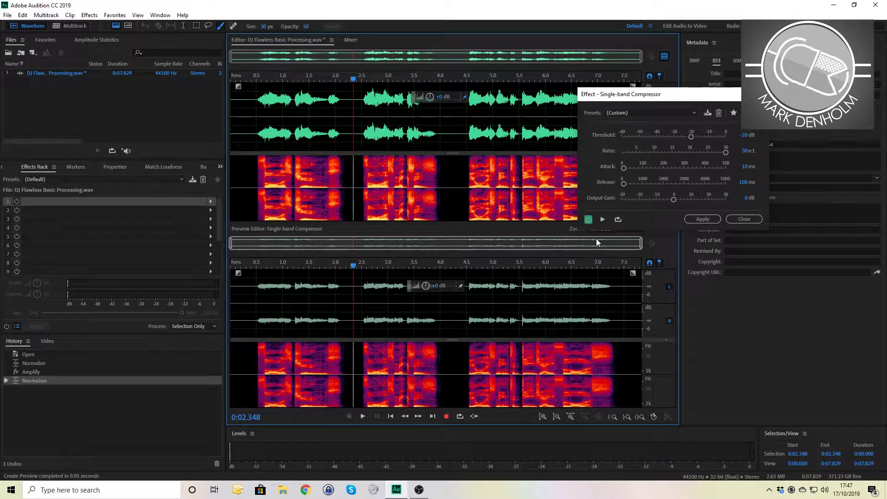
pyautogui.press('space')
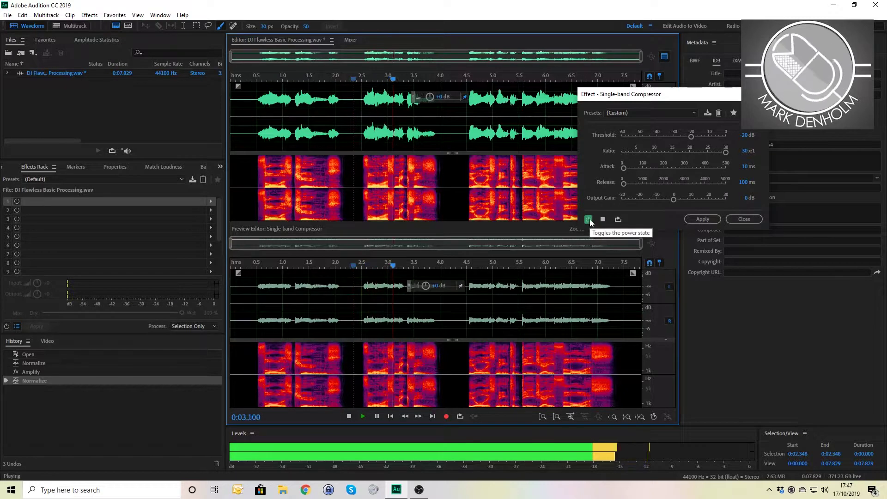
pyautogui.click(589, 220)
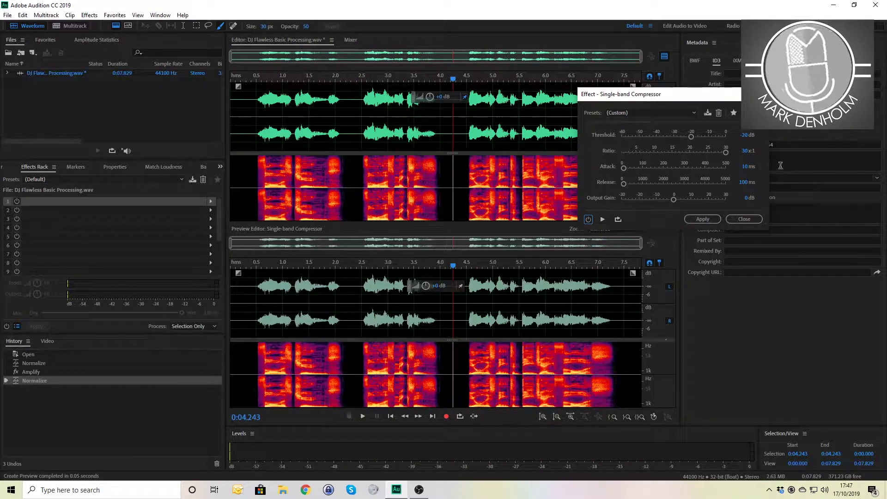
# Set the compression ratio to 1.5:1 and switch the compressor back on.
pyautogui.click(744, 151)
pyautogui.write('1')
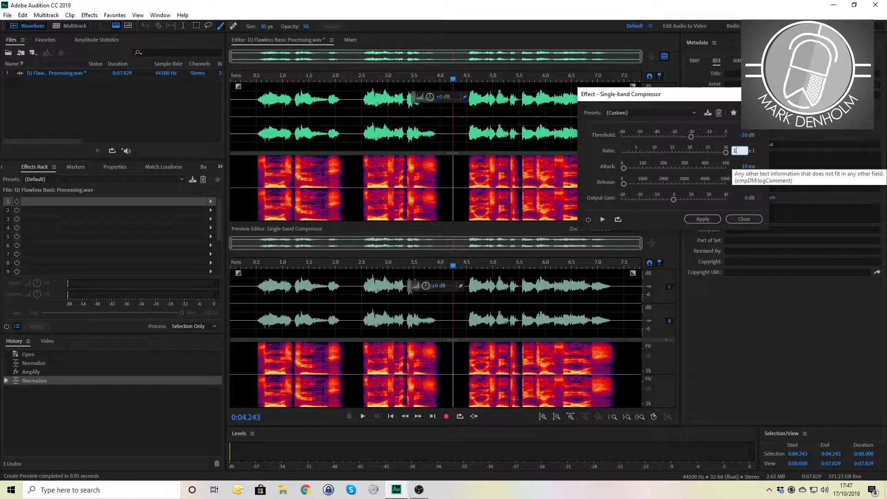
pyautogui.write('.5')
pyautogui.press('Return')
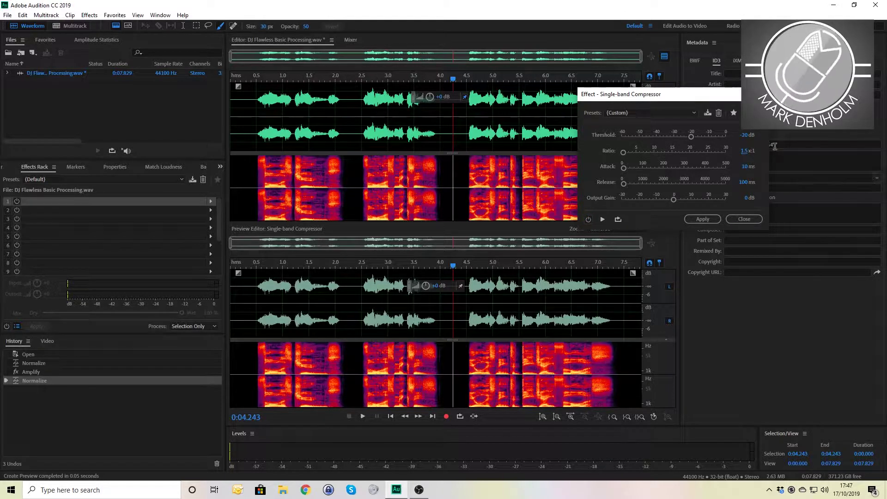
pyautogui.click(588, 220)
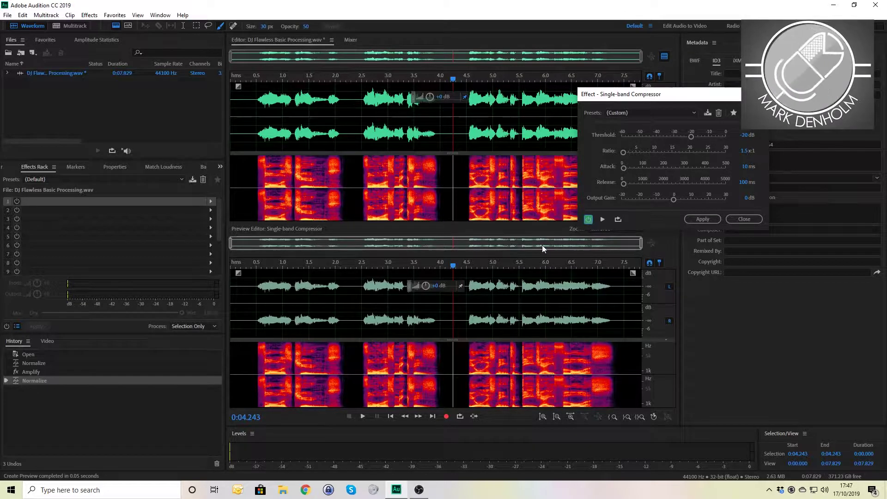
# Try compression ratios of 1.2:1 and 20:1 to compare their effect on the preview waveform.
pyautogui.click(745, 150)
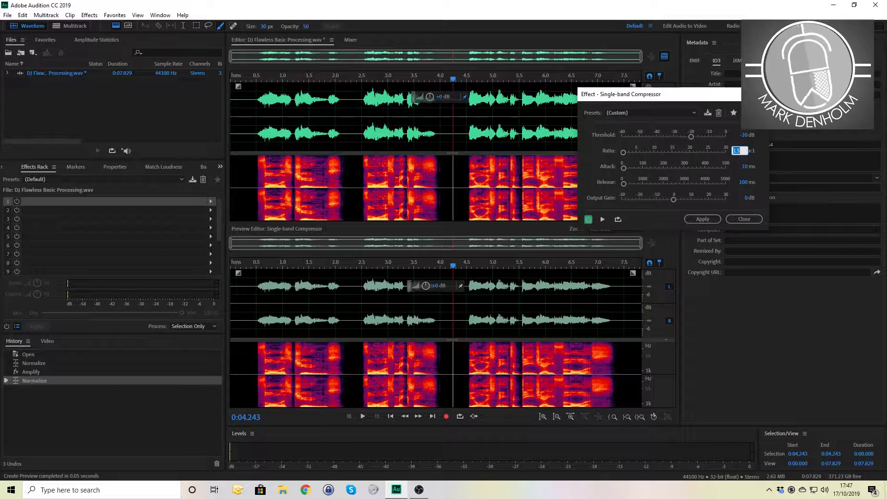
pyautogui.write('1.2')
pyautogui.press('Return')
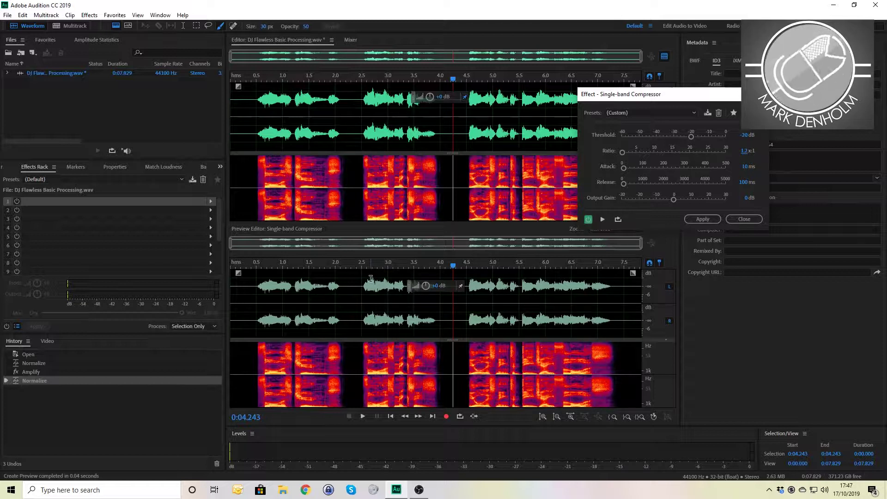
pyautogui.click(744, 150)
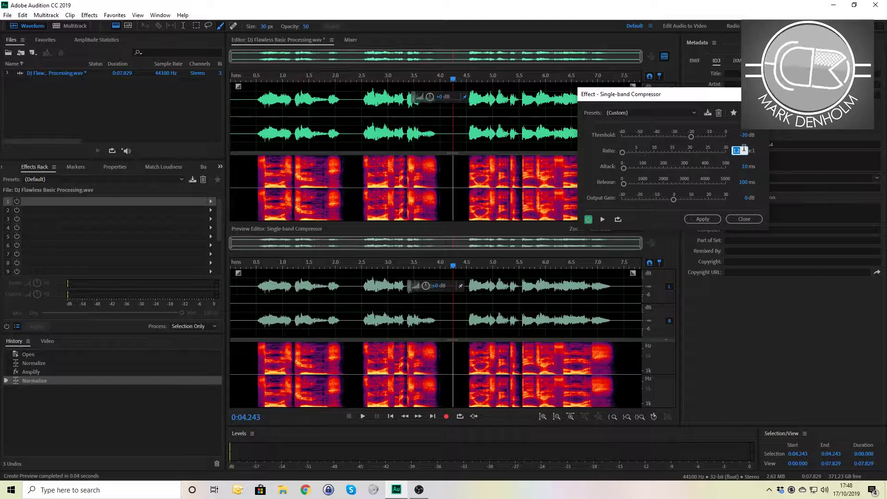
pyautogui.write('20')
pyautogui.press('Return')
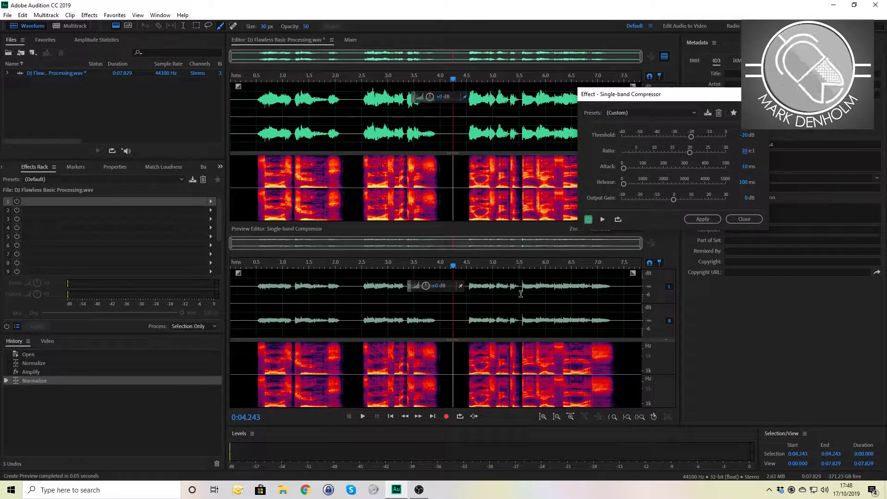
# Try an attack time of 400 ms and listen to the clip from about 4.2 s.
pyautogui.click(744, 168)
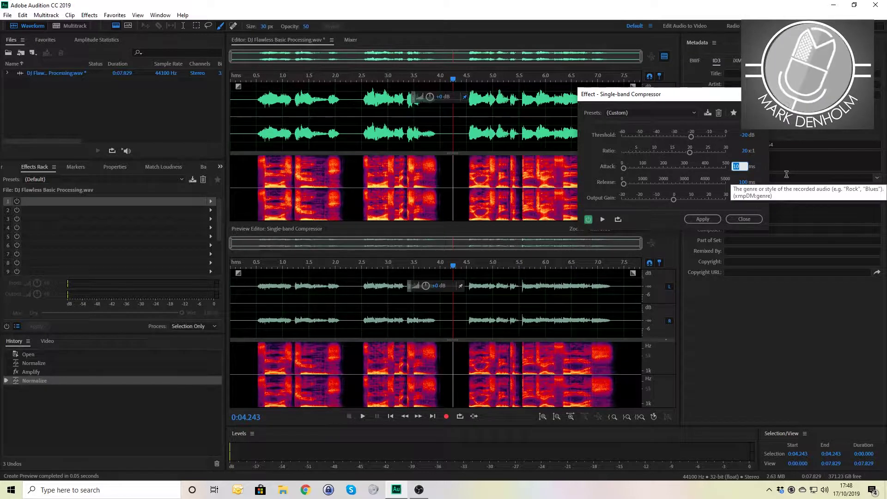
pyautogui.write('400')
pyautogui.press('Return')
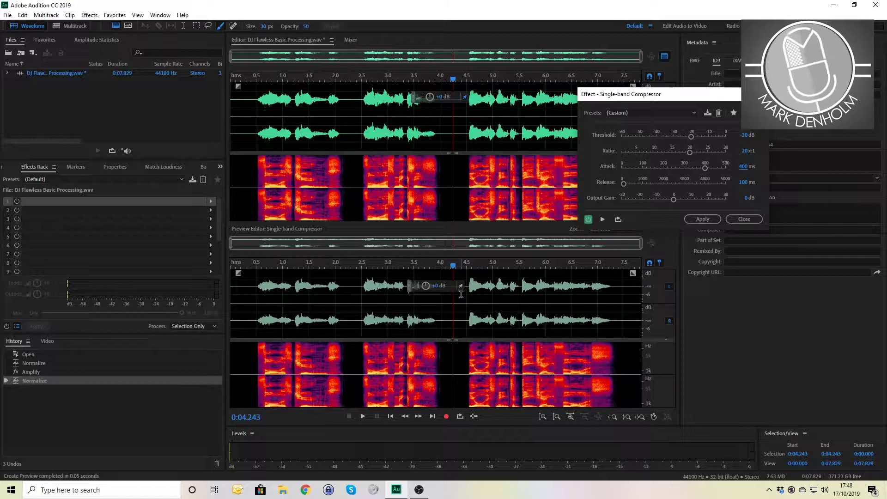
pyautogui.click(451, 105)
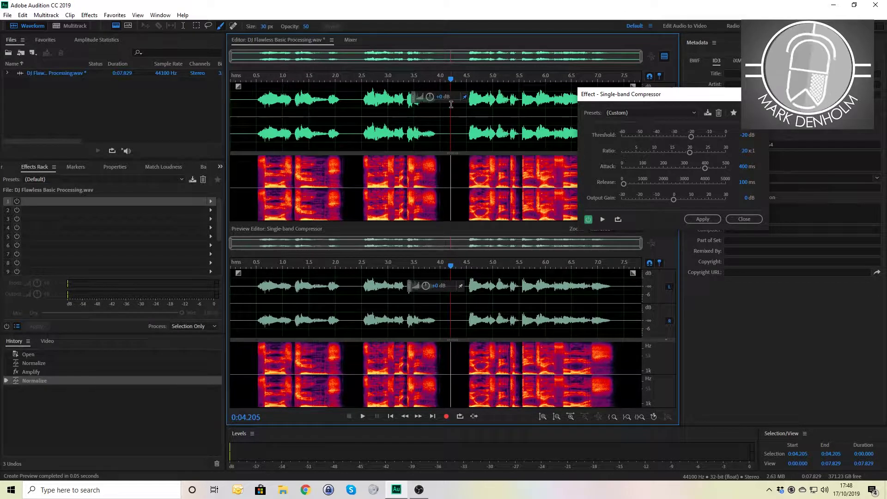
pyautogui.press('space')
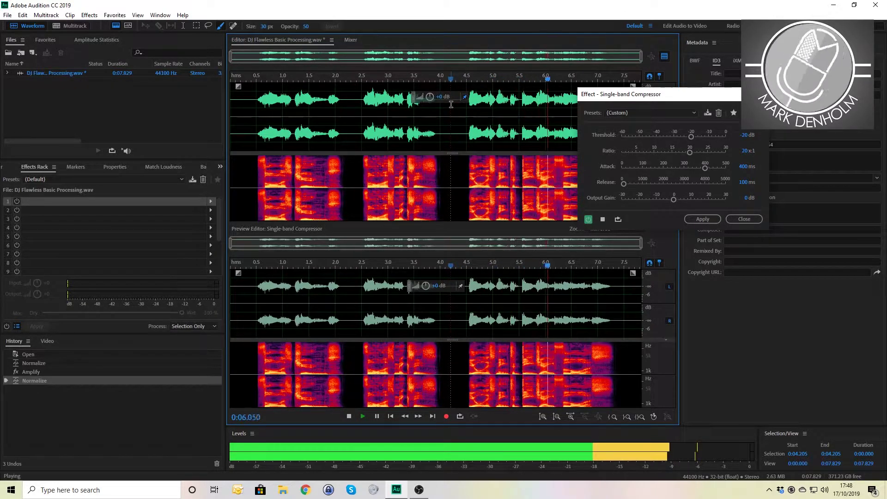
pyautogui.click(603, 219)
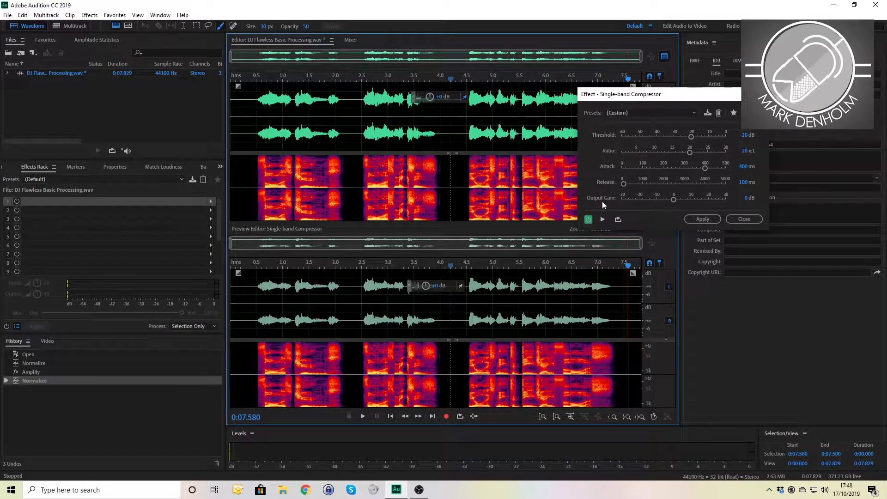
# Try an attack time of 1 ms and listen to the clip from about 4.4 s.
pyautogui.click(743, 167)
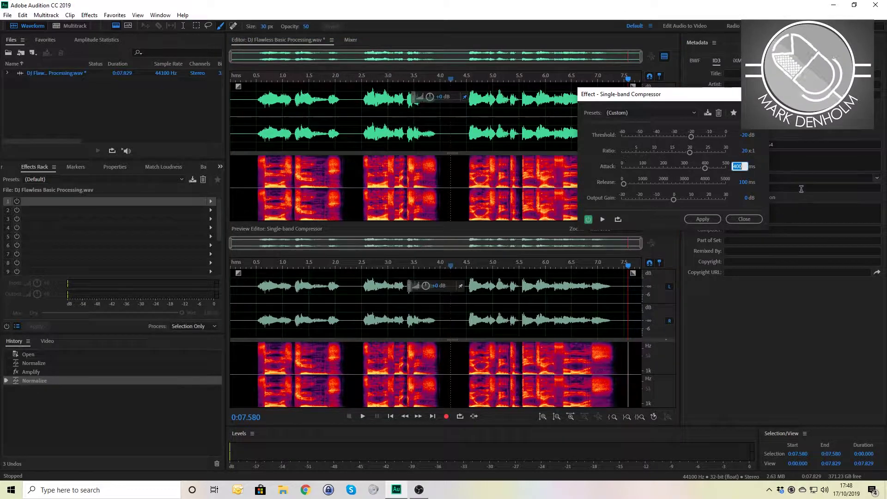
pyautogui.write('1')
pyautogui.press('Return')
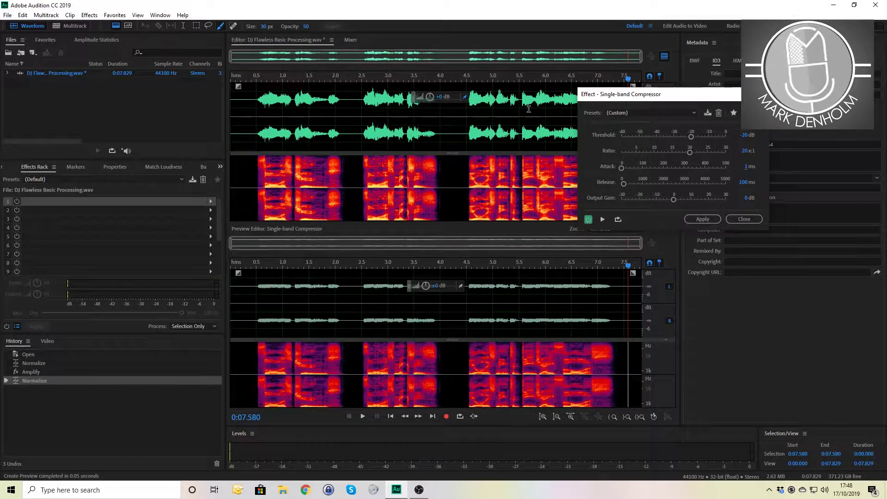
pyautogui.click(461, 112)
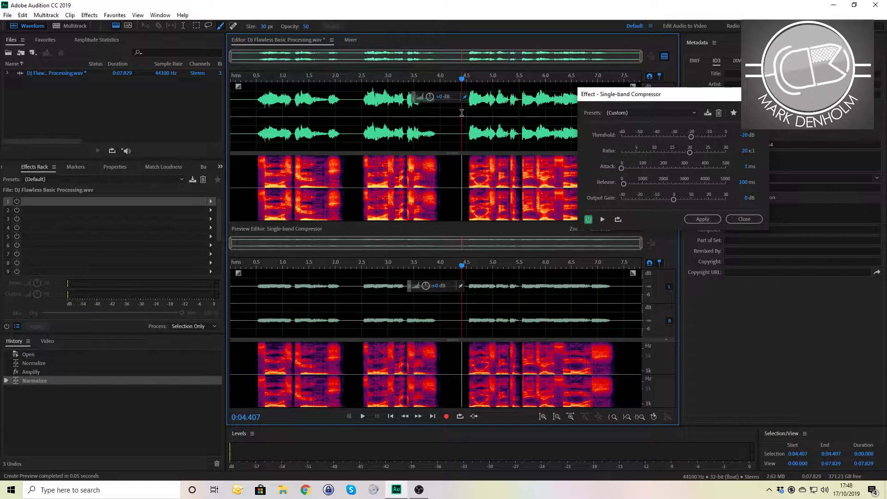
pyautogui.press('space')
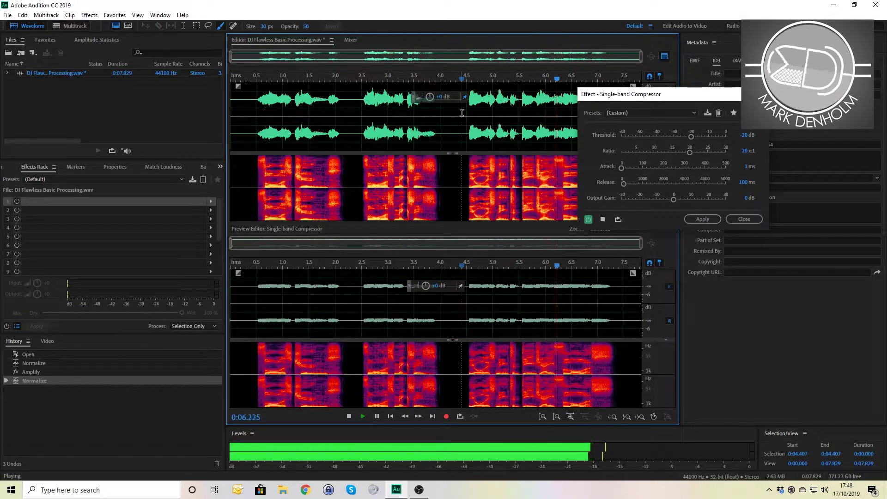
pyautogui.press('space')
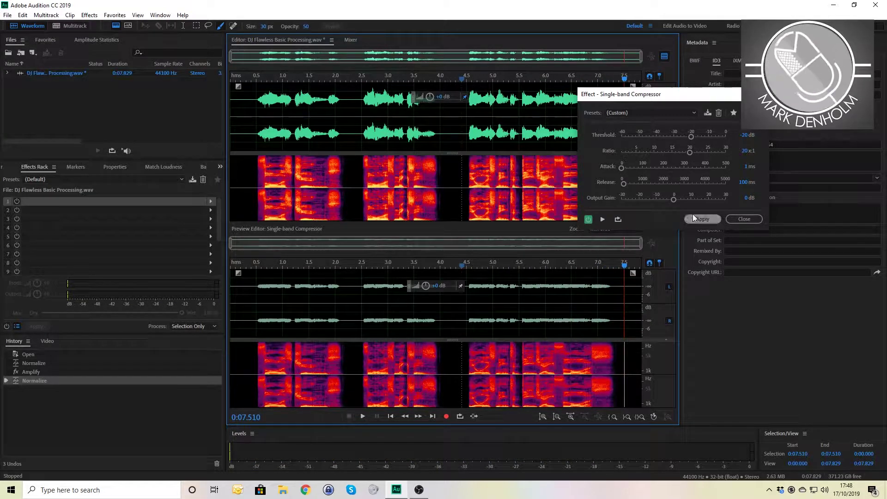
# Set the compressor's attack time to 10 ms.
pyautogui.click(747, 167)
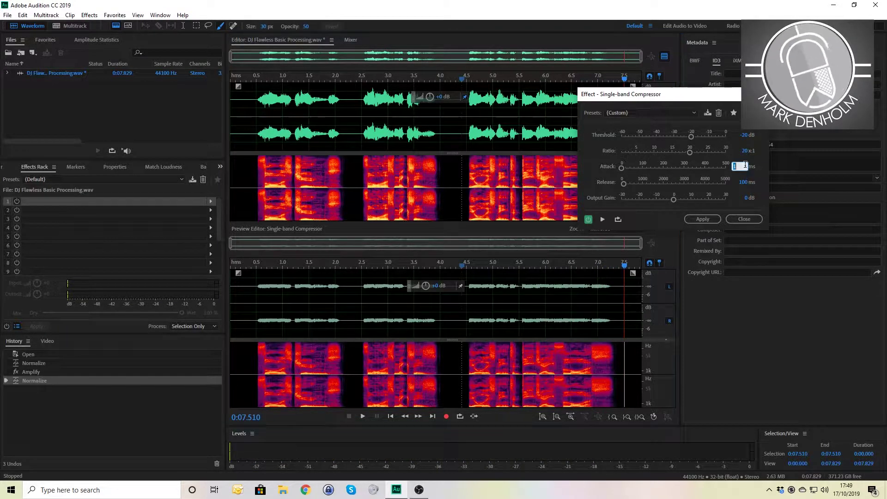
pyautogui.write('10')
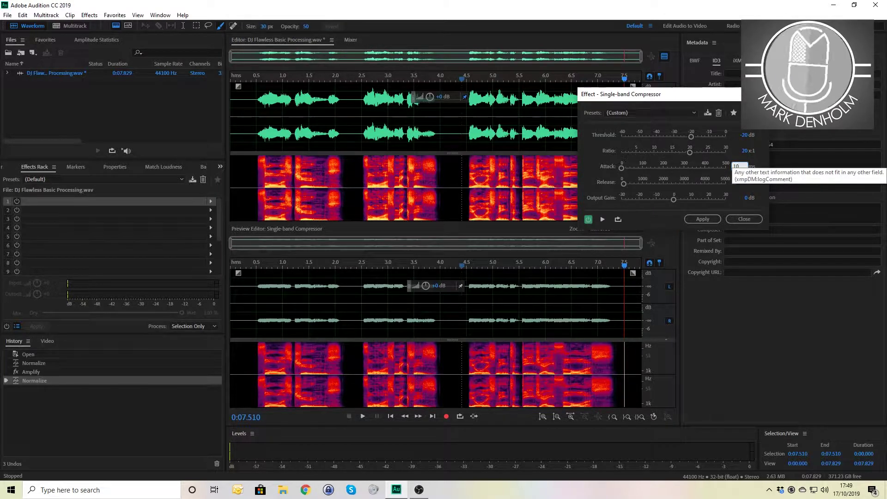
pyautogui.press('Return')
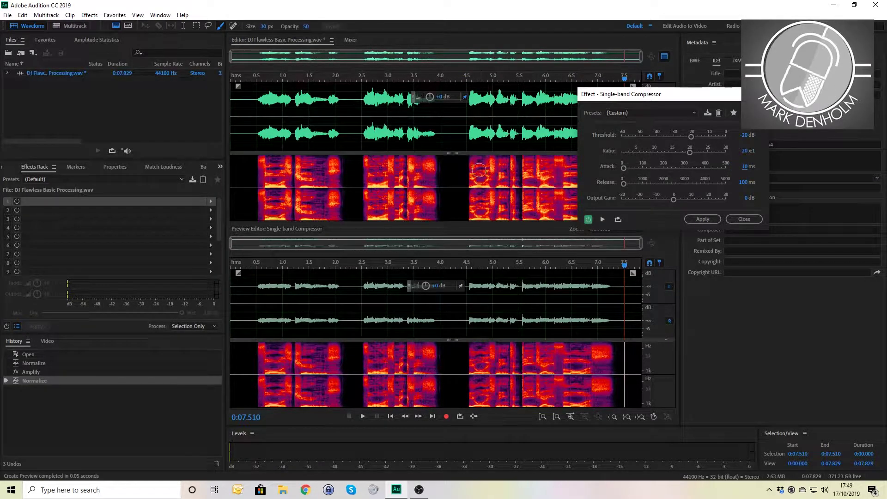
# Set the compression ratio to 1.5:1 and the attack time to 5 ms.
pyautogui.click(745, 152)
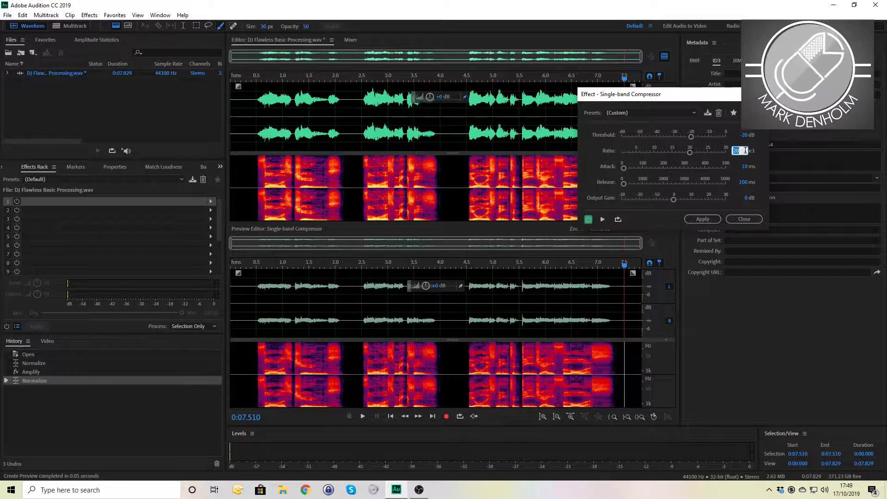
pyautogui.write('1.5')
pyautogui.press('Return')
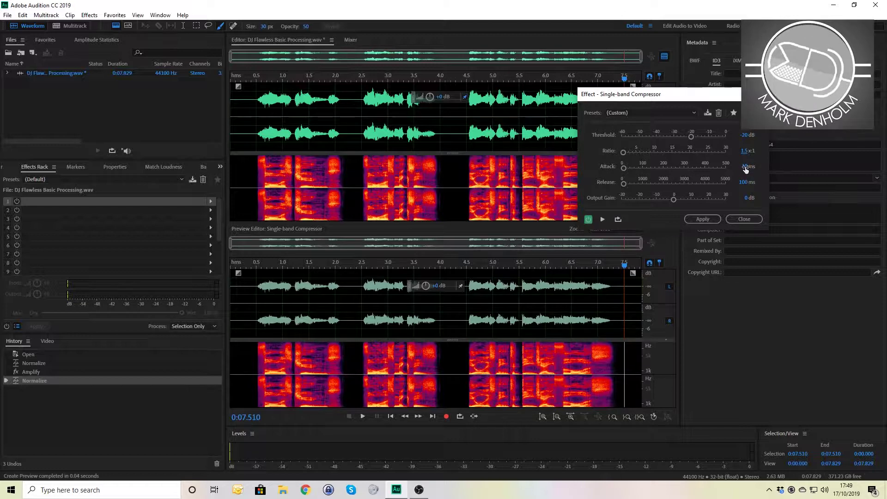
pyautogui.write('5')
pyautogui.press('Return')
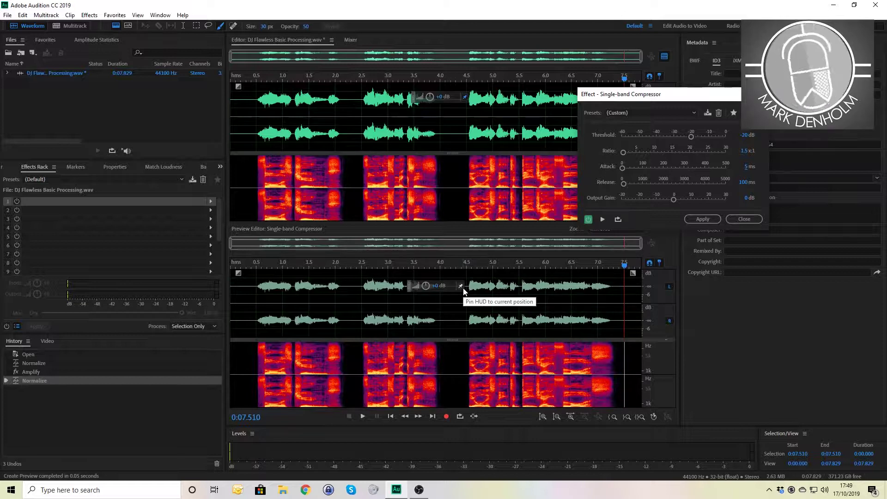
# Try release times of 1 ms and 5000 ms, listening to the longer one from about 4.4 s.
pyautogui.click(744, 182)
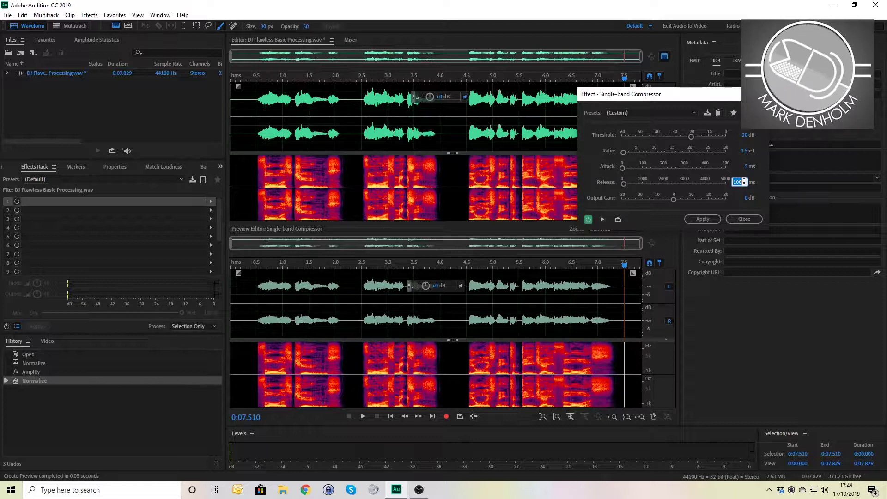
pyautogui.write('1')
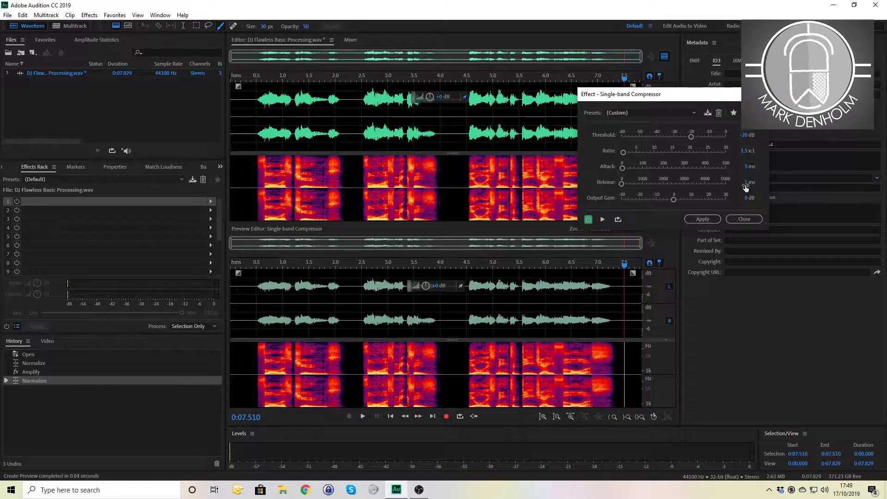
pyautogui.click(744, 184)
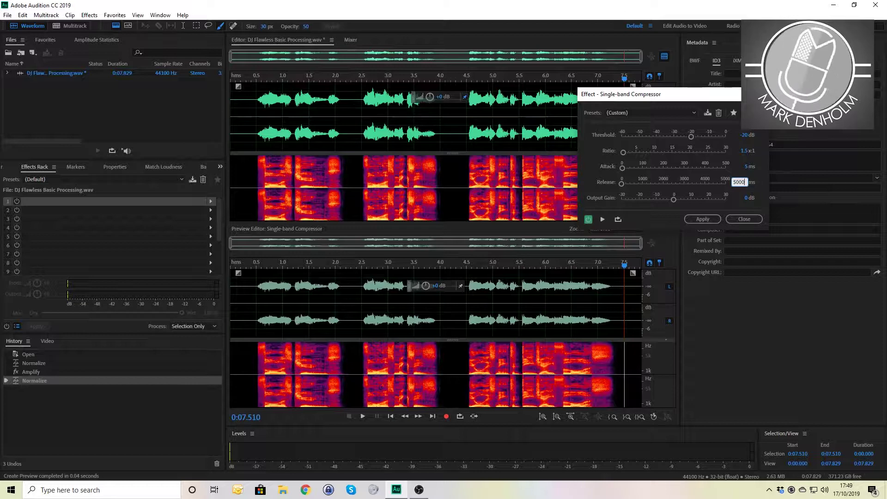
pyautogui.press('Return')
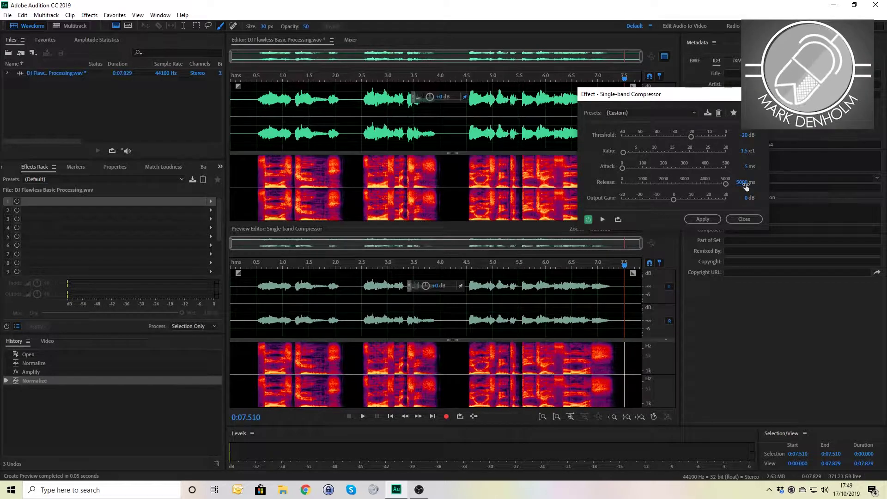
pyautogui.click(462, 317)
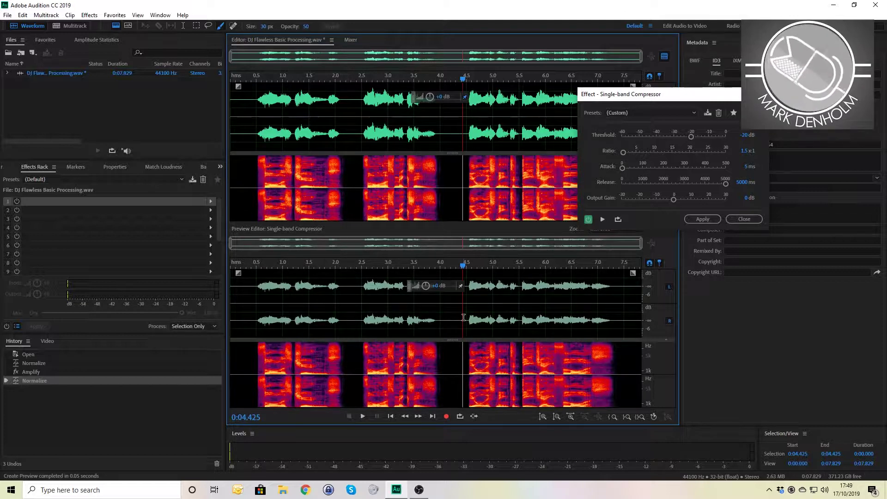
pyautogui.press('space')
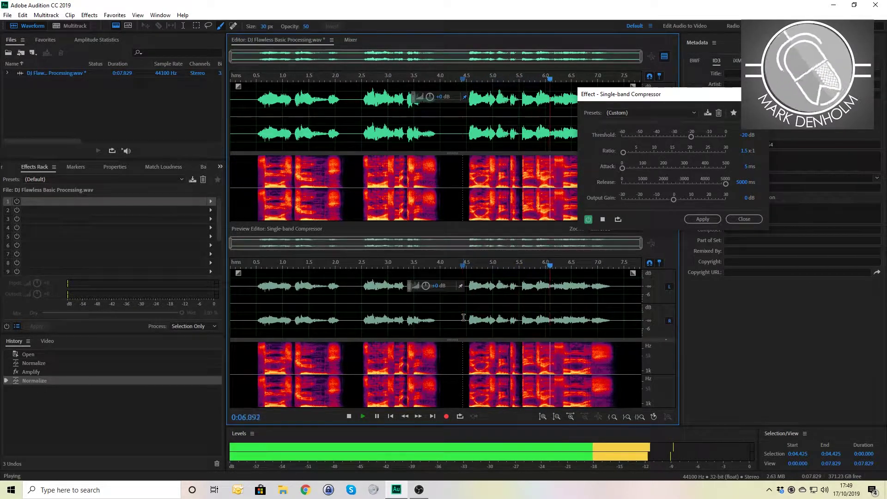
pyautogui.press('space')
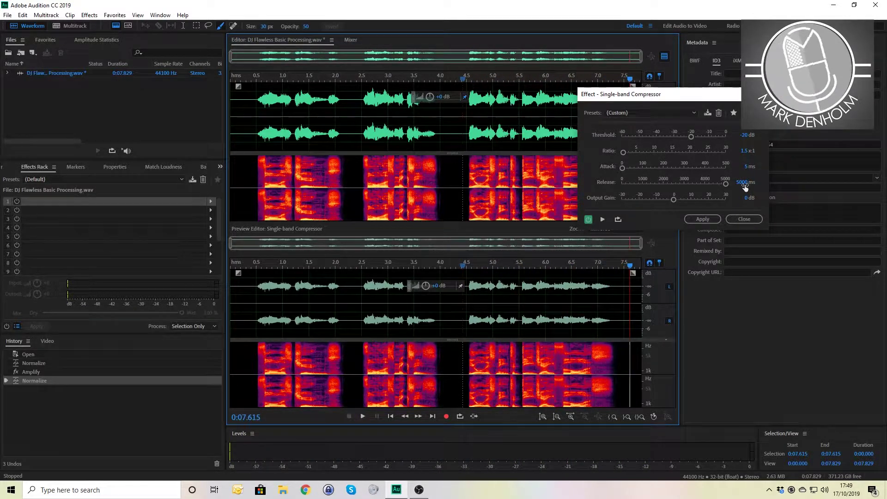
# Set the compressor's release time to 100 ms and place the playhead at about 4.4 s.
pyautogui.click(742, 183)
pyautogui.write('00')
pyautogui.press('Return')
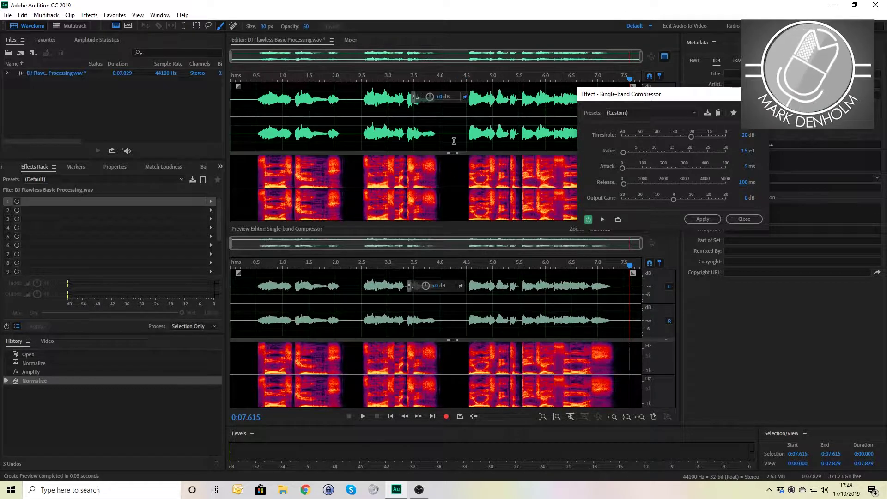
pyautogui.click(463, 79)
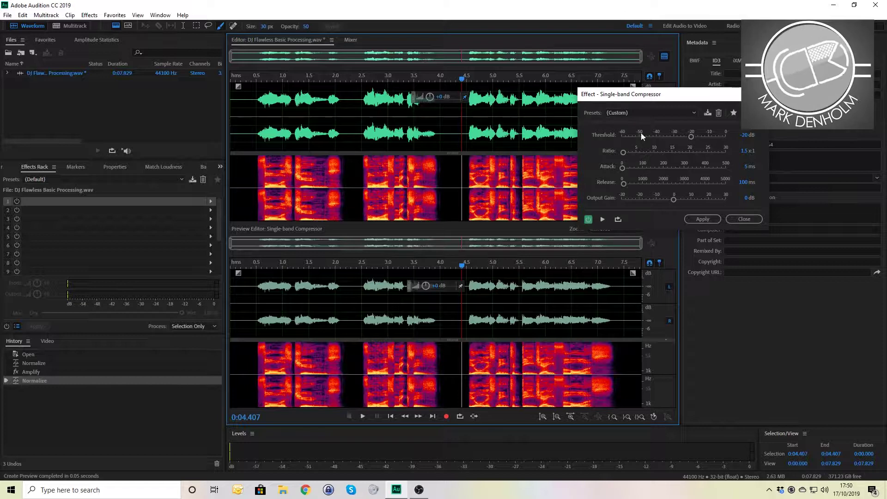
# Compare the recording from about 4.4 s with the compressor bypassed and with it switched back on.
pyautogui.click(588, 219)
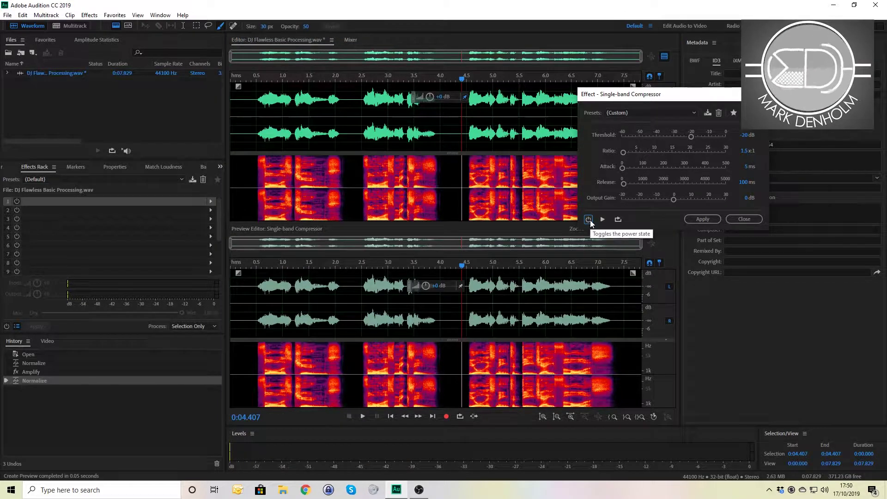
pyautogui.press('space')
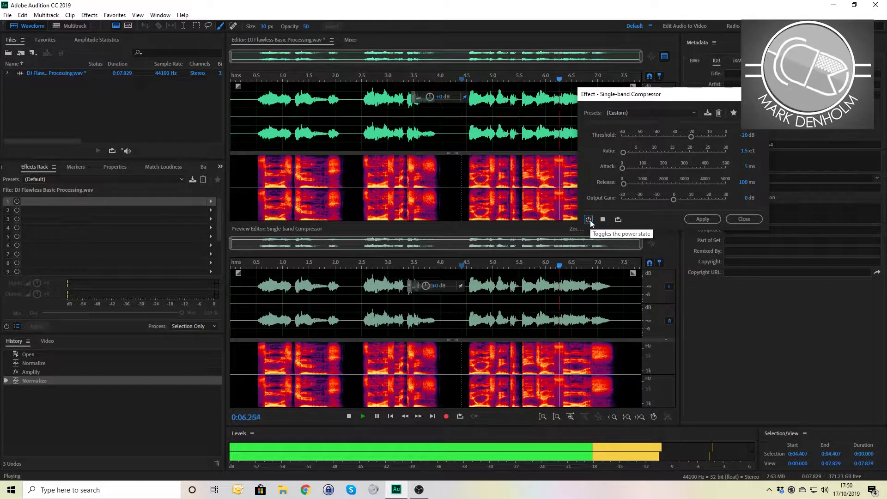
pyautogui.click(588, 220)
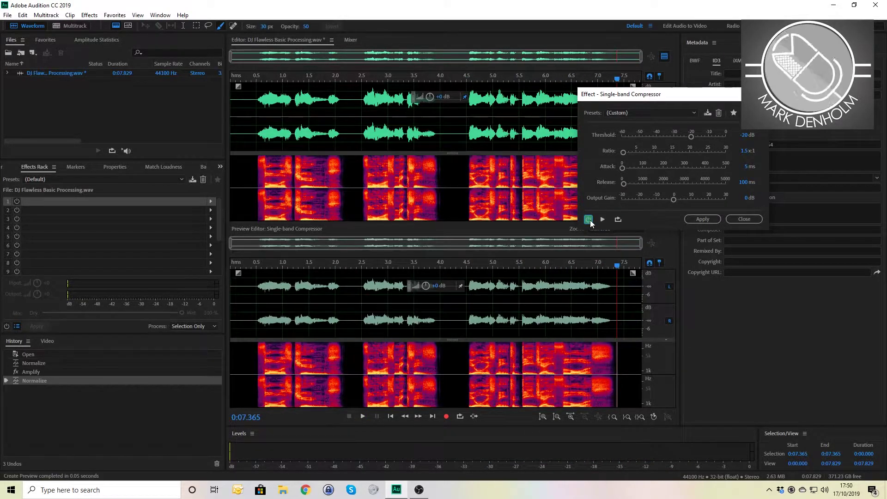
pyautogui.click(466, 113)
pyautogui.press('space')
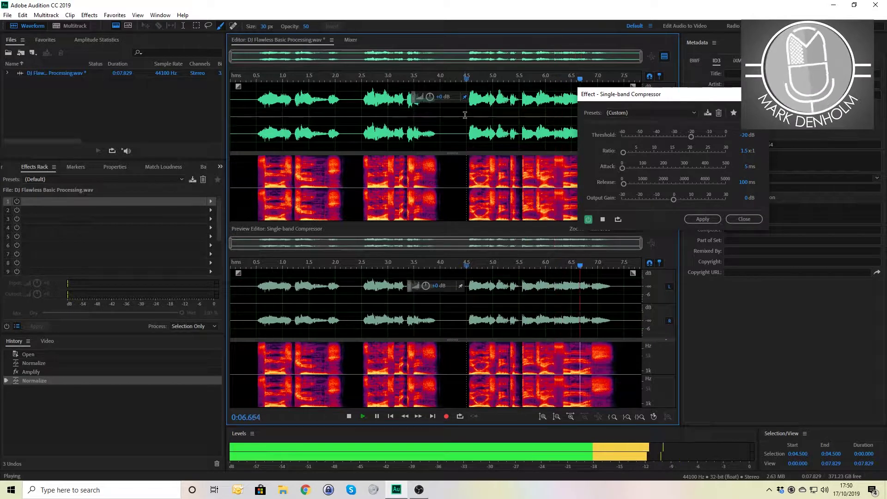
pyautogui.press('space')
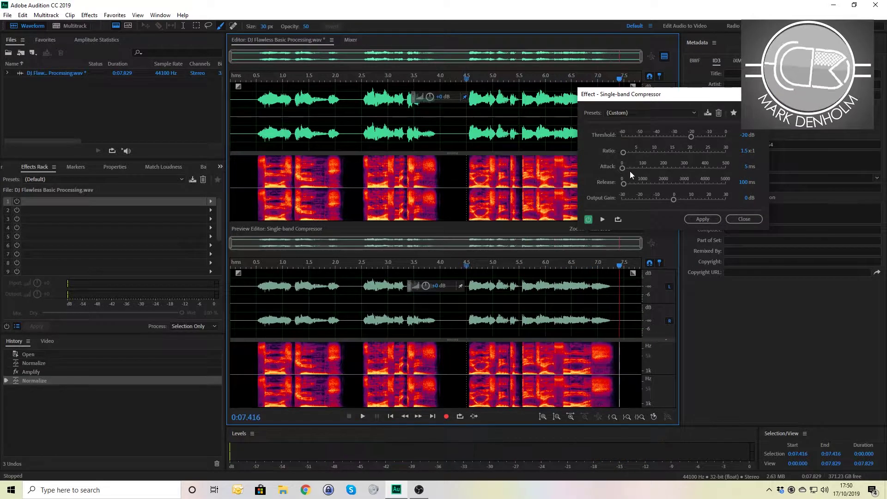
# Try a compressor output gain of 5 dB, listening from about 4.3 s, and close the effect without applying it.
pyautogui.click(745, 198)
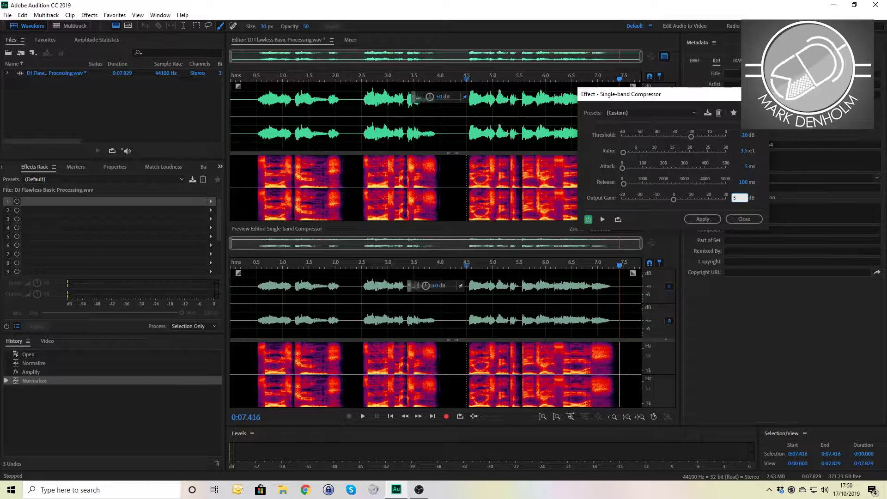
pyautogui.press('Return')
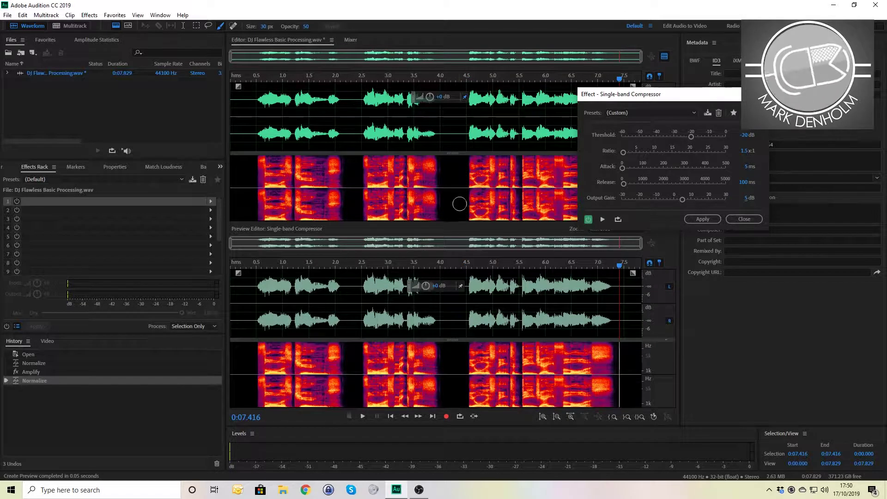
pyautogui.click(458, 135)
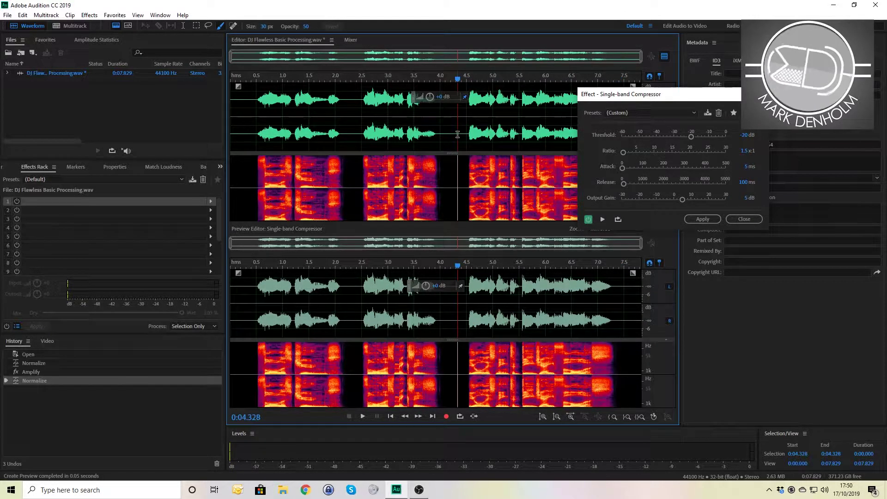
pyautogui.press('space')
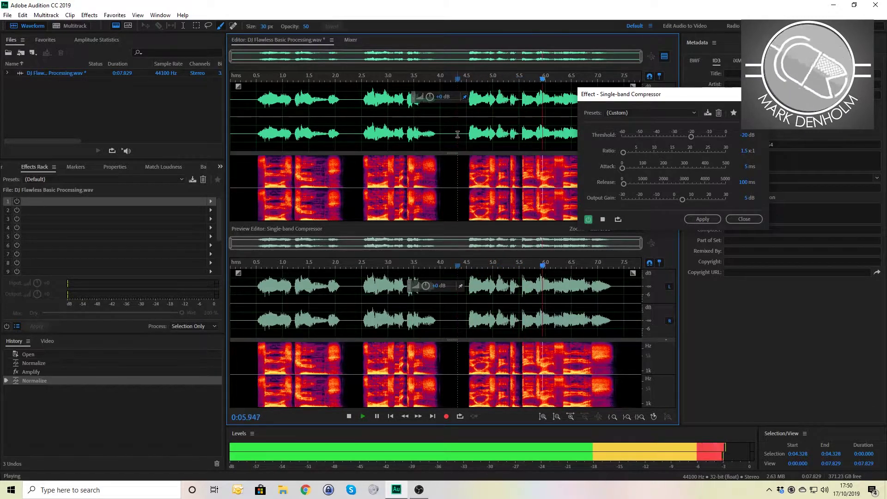
pyautogui.press('space')
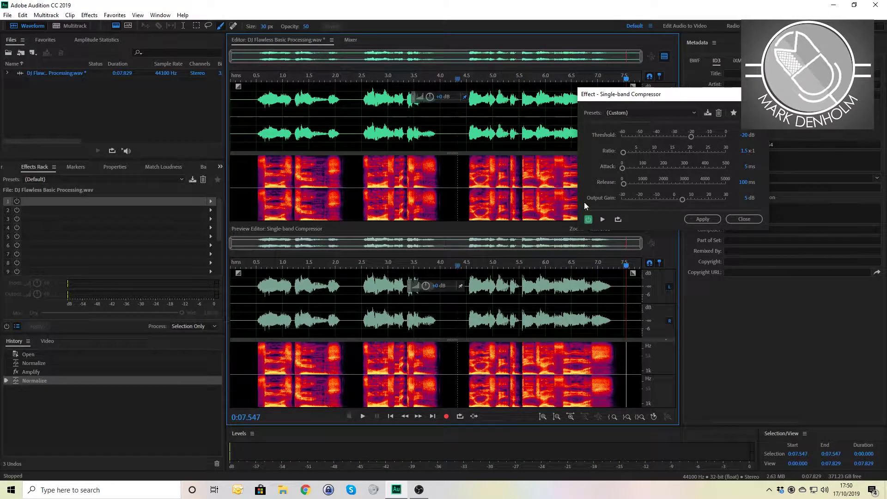
pyautogui.click(742, 218)
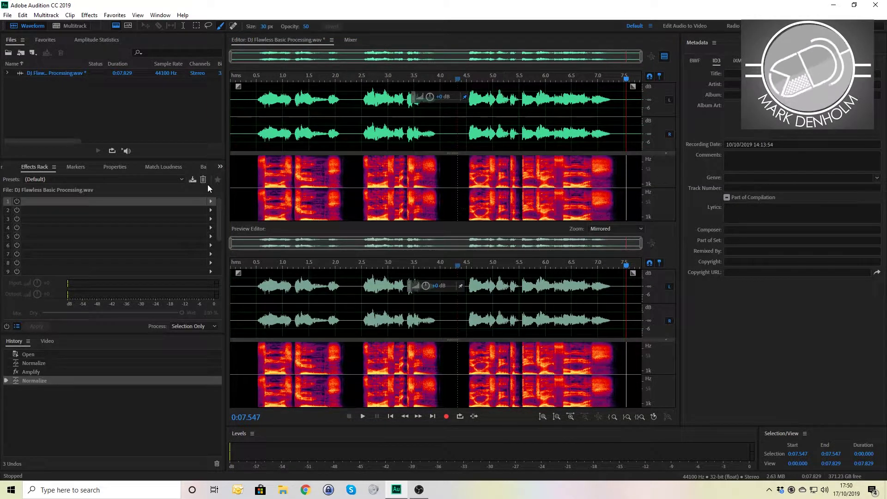
# Place the playhead at about 0.36 s and open the Hard Limiter with its (Default) preset.
pyautogui.click(249, 116)
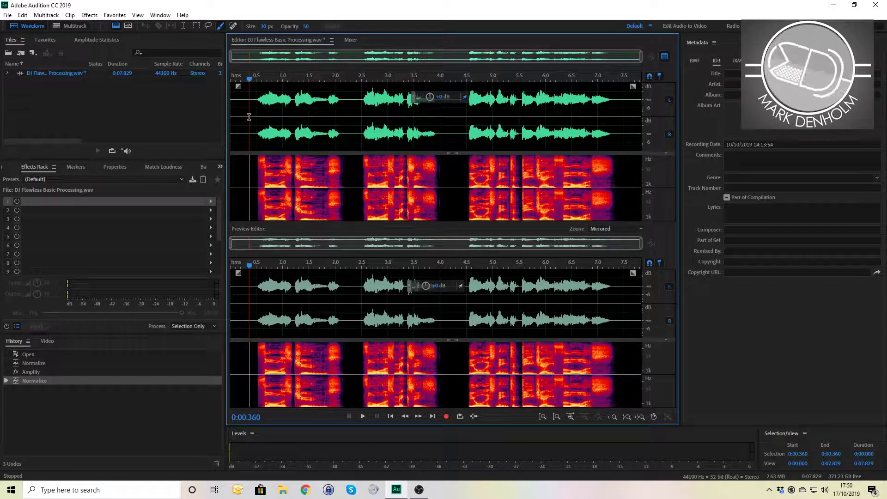
pyautogui.click(89, 14)
pyautogui.moveTo(134, 130)
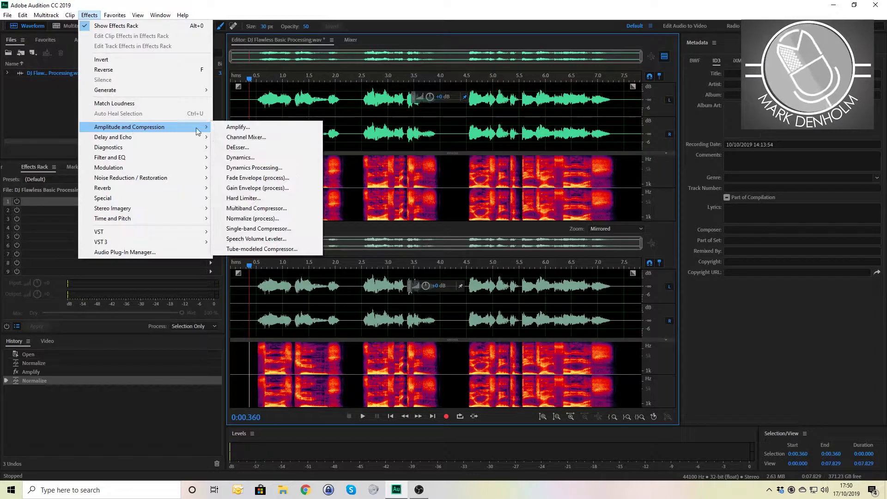
pyautogui.click(253, 198)
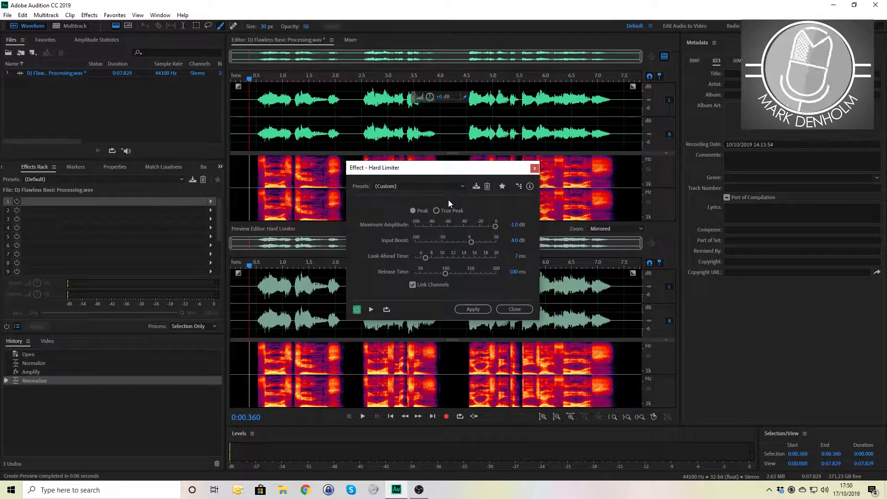
pyautogui.click(439, 185)
pyautogui.click(418, 197)
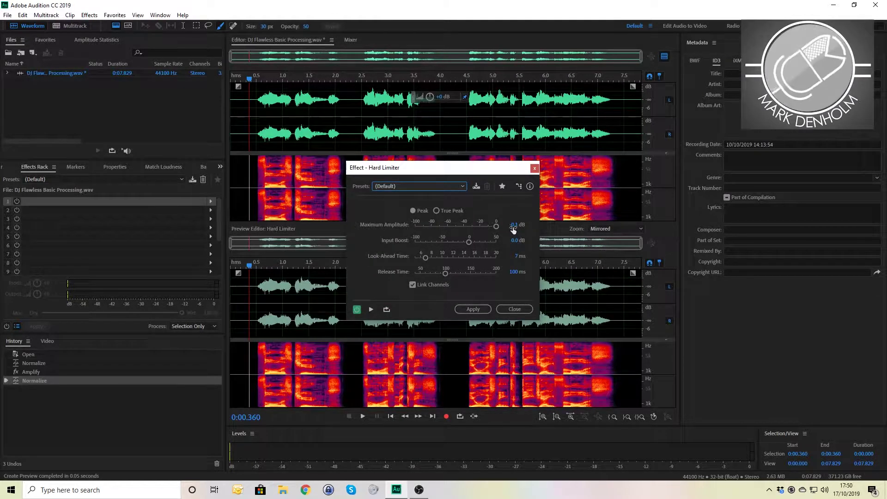
# Move the Hard Limiter dialog off the waveforms and preview the default limiting from about 0.36 s.
pyautogui.moveTo(451, 171); pyautogui.dragTo(577, 77)
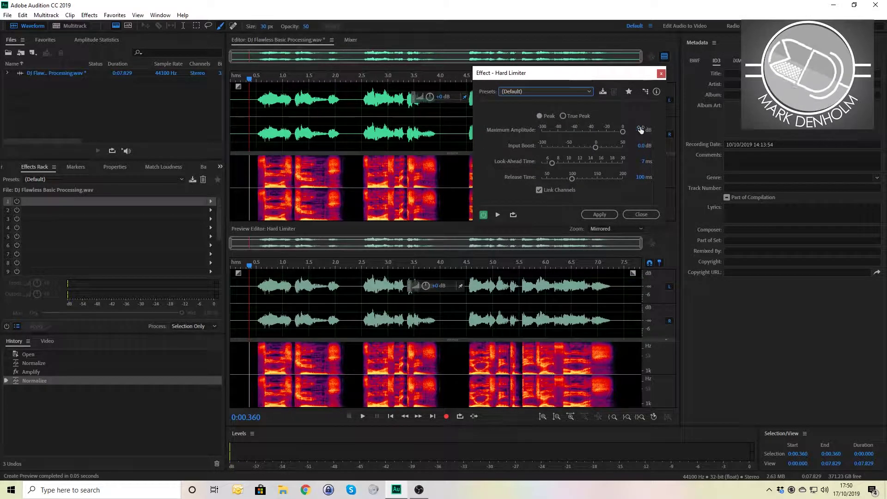
pyautogui.moveTo(548, 75); pyautogui.dragTo(622, 52)
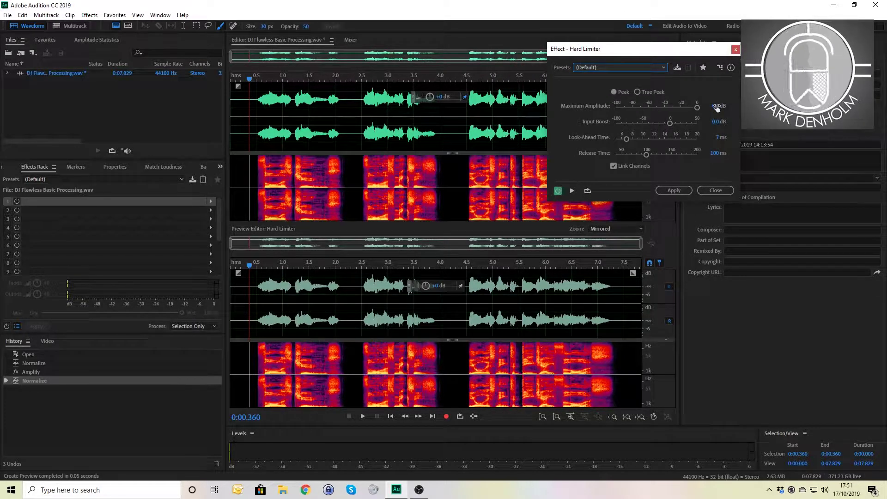
pyautogui.press('space')
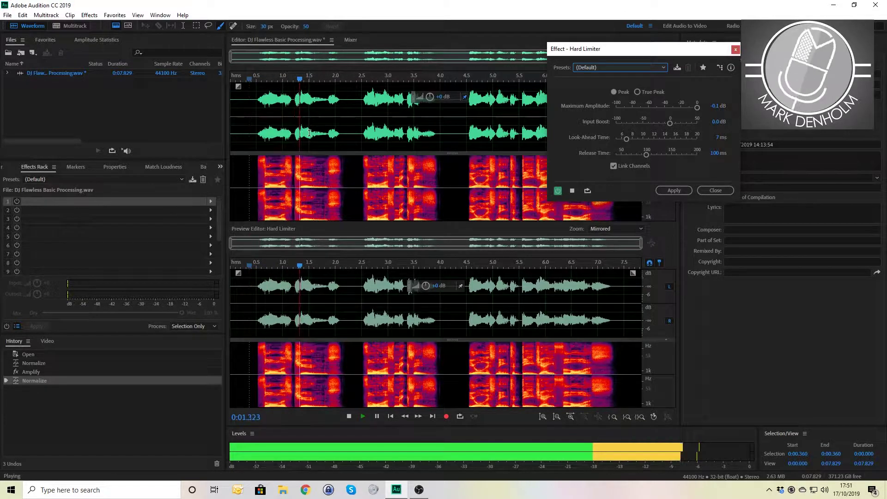
pyautogui.press('space')
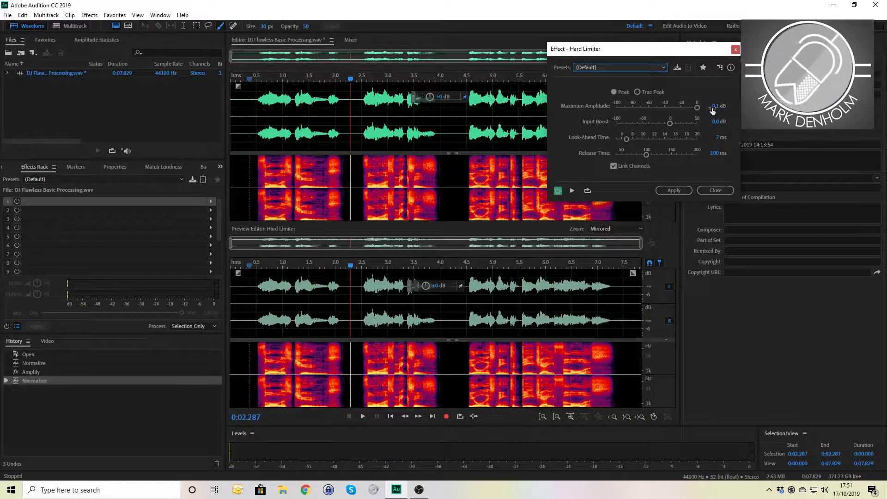
# Try a maximum amplitude of -5 dB in the Hard Limiter and listen from about 0.27 s.
pyautogui.click(713, 106)
pyautogui.write('-')
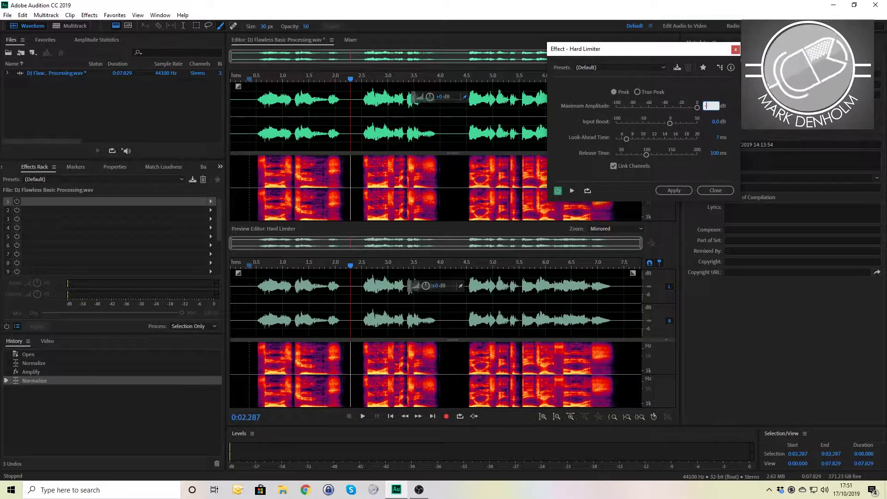
pyautogui.write('5')
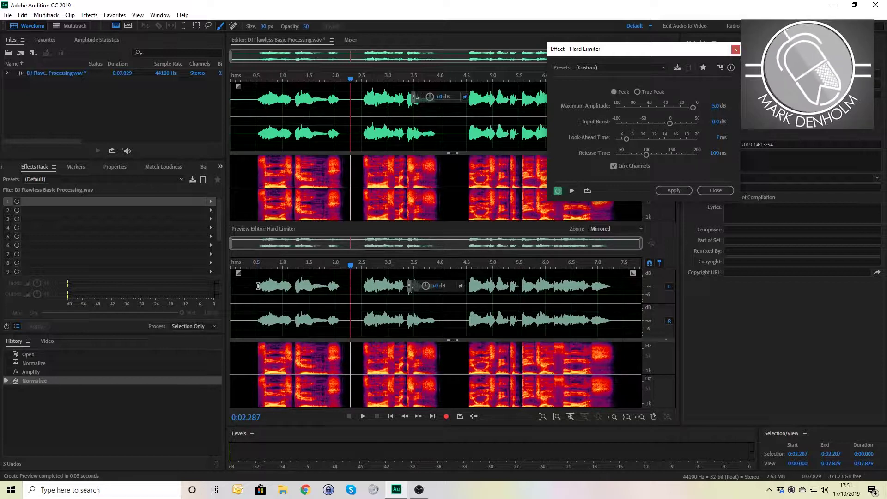
pyautogui.click(244, 122)
pyautogui.press('space')
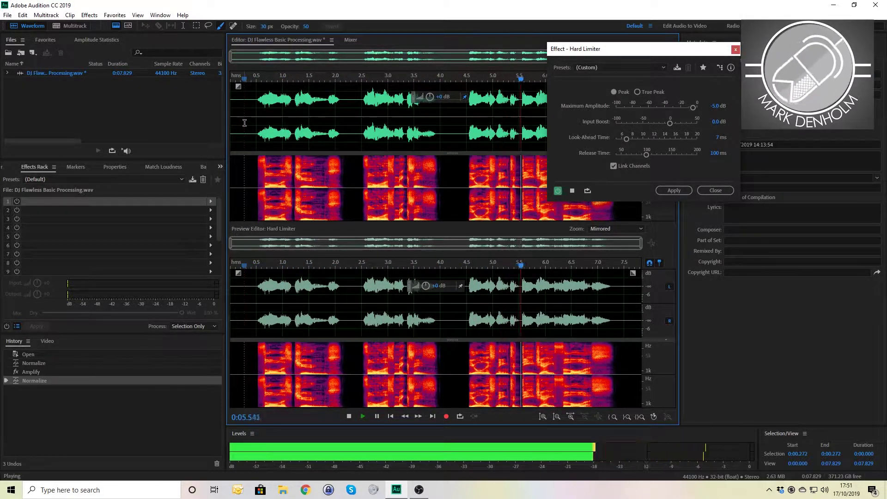
pyautogui.press('space')
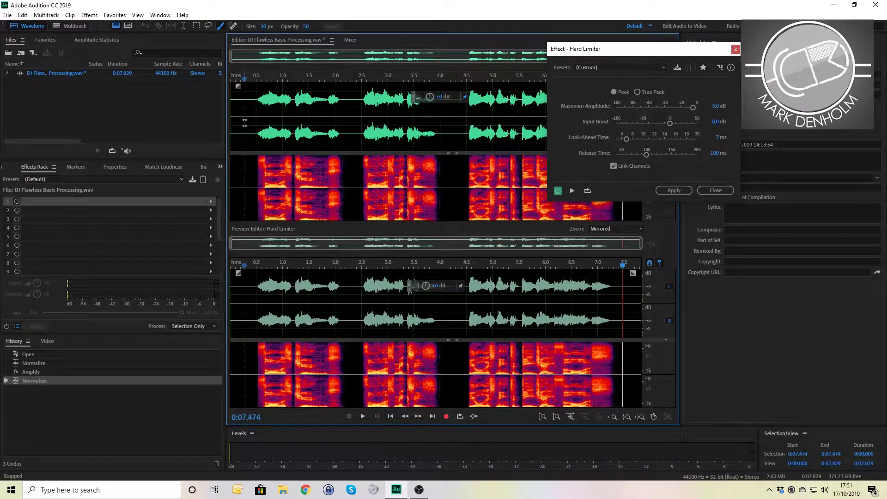
# Try a maximum amplitude of -10 dB in the Hard Limiter and listen from about 0.38 s.
pyautogui.click(713, 105)
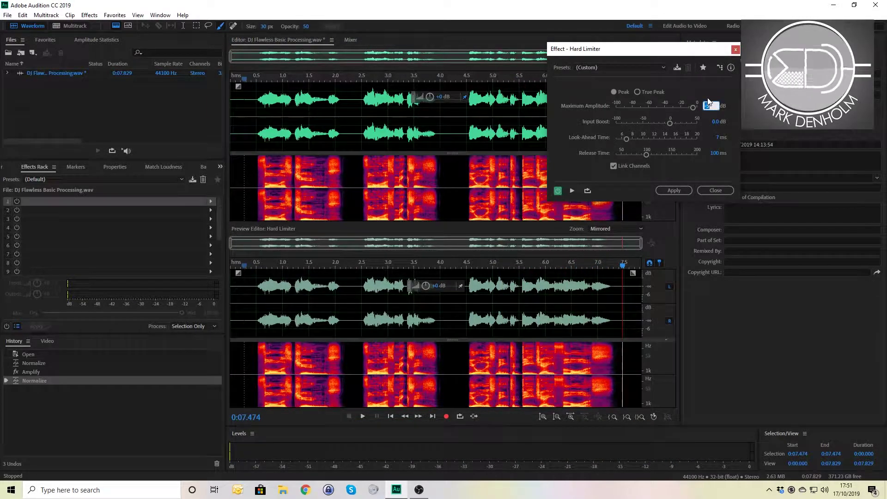
pyautogui.press('Return')
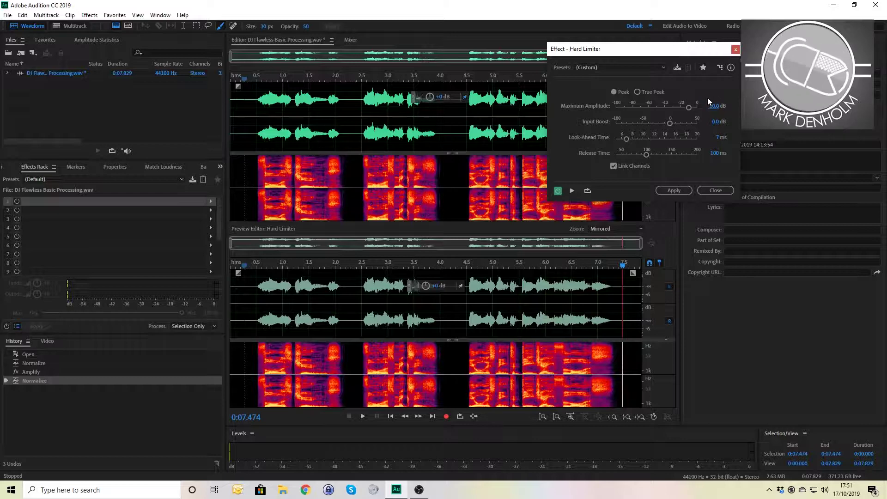
pyautogui.click(250, 149)
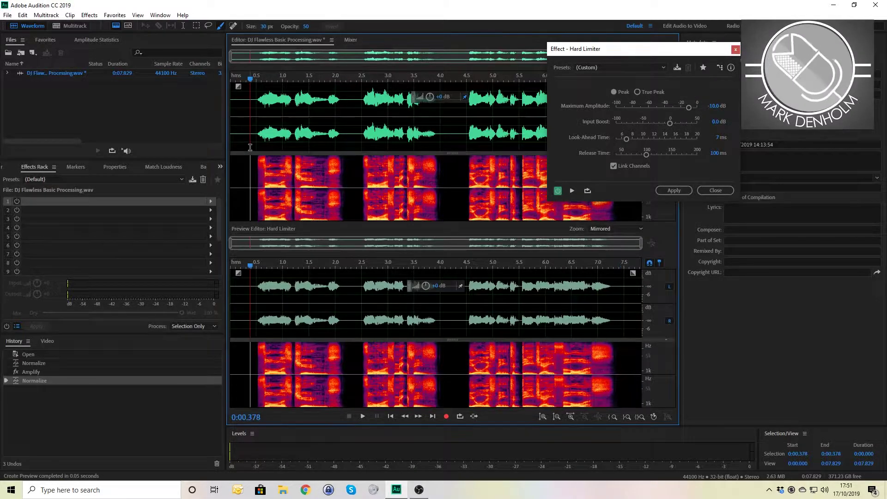
pyautogui.press('space')
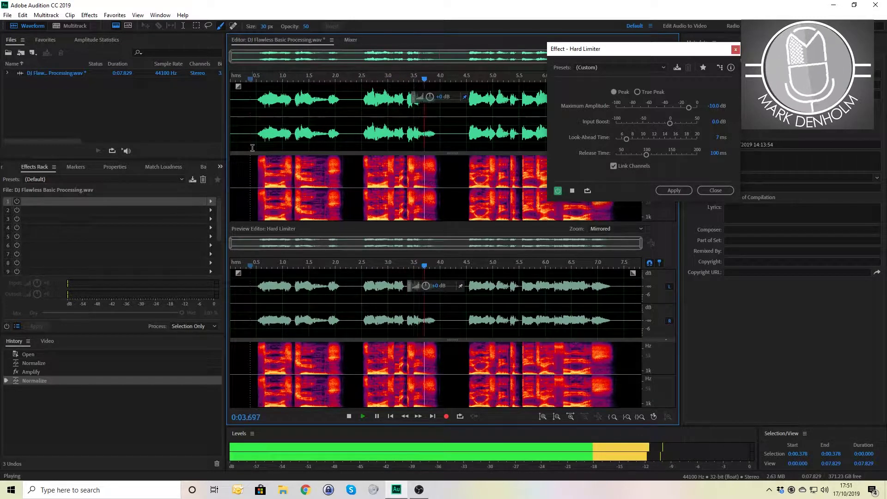
pyautogui.press('space')
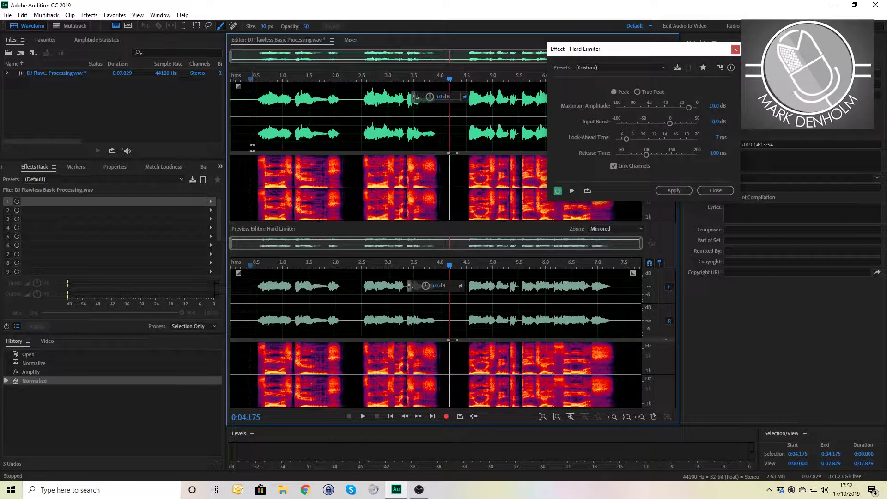
# Set the Hard Limiter's maximum amplitude to -3 dB.
pyautogui.click(713, 107)
pyautogui.write('-')
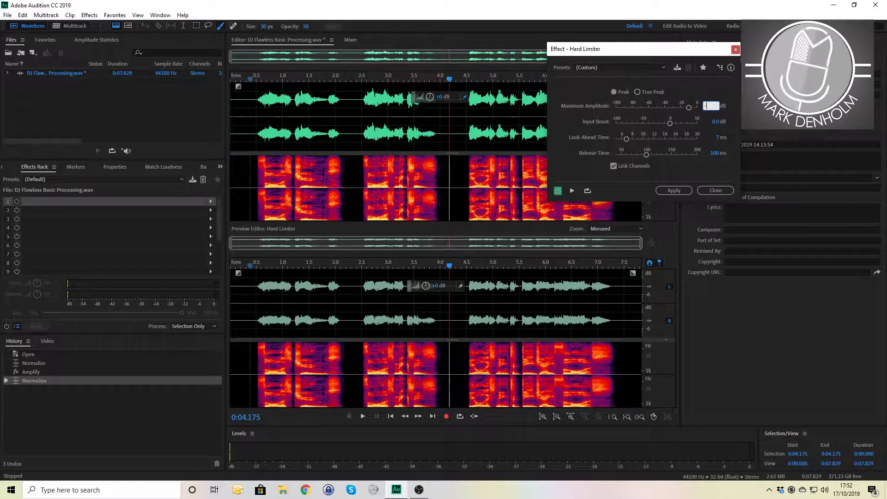
pyautogui.write('3')
pyautogui.press('Return')
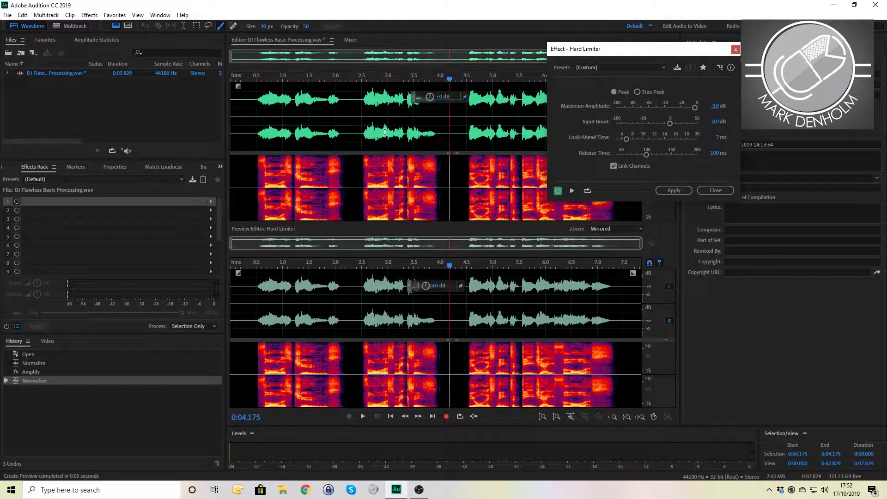
# Boost the gain of the whole recording heavily and preview the limited result from about 2.4 s.
pyautogui.click(429, 96)
pyautogui.moveTo(429, 96); pyautogui.dragTo(453, 98)
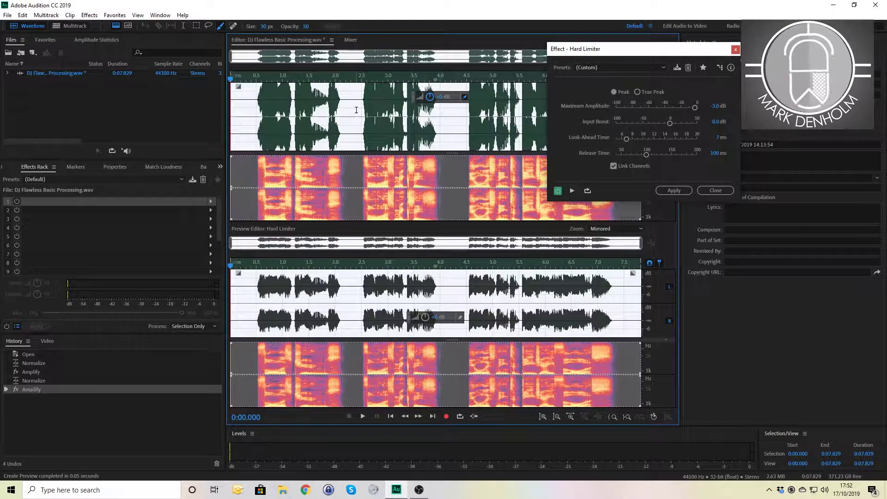
pyautogui.click(357, 103)
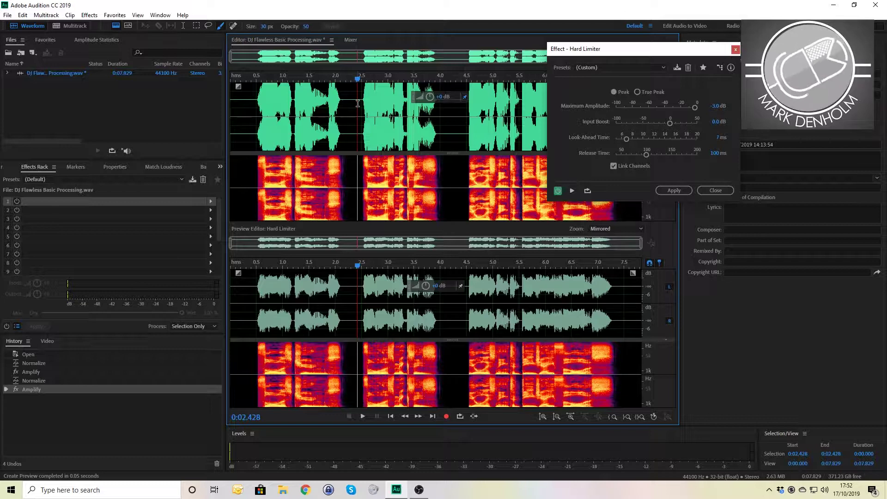
pyautogui.press('space')
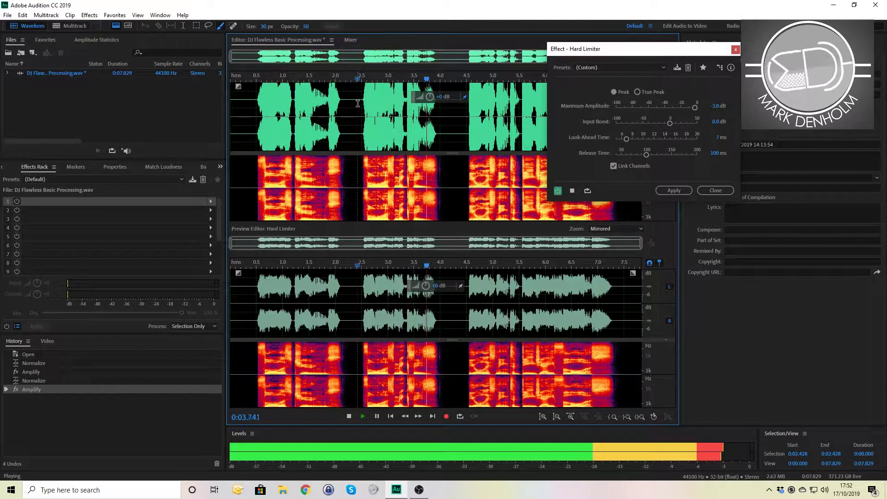
pyautogui.press('space')
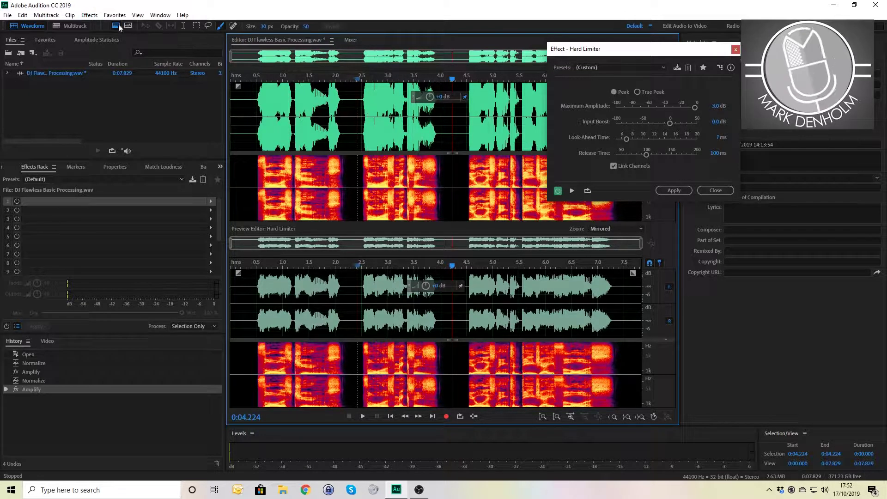
# Normalize the whole recording to -3 dB with all channels treated equally.
pyautogui.click(90, 15)
pyautogui.moveTo(139, 126)
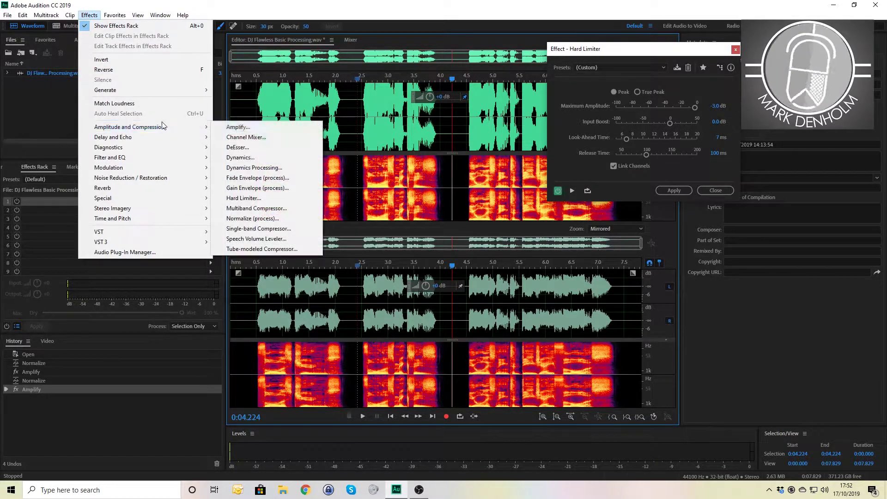
pyautogui.click(246, 217)
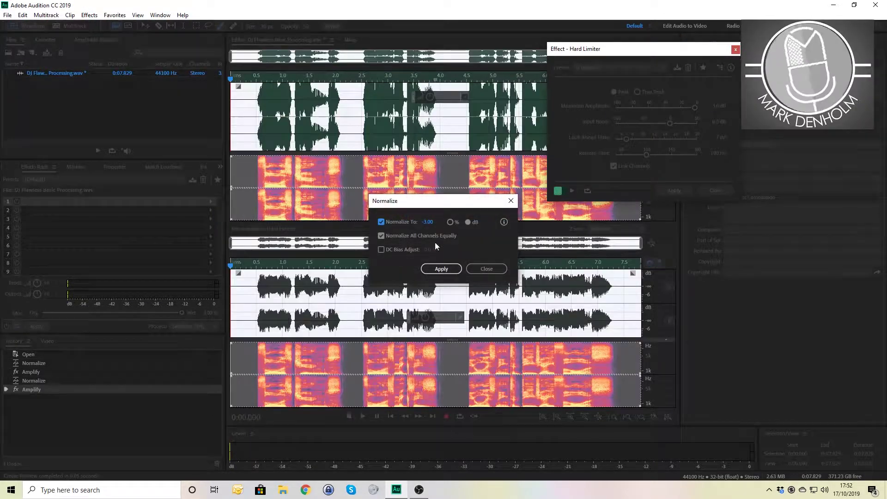
pyautogui.click(441, 270)
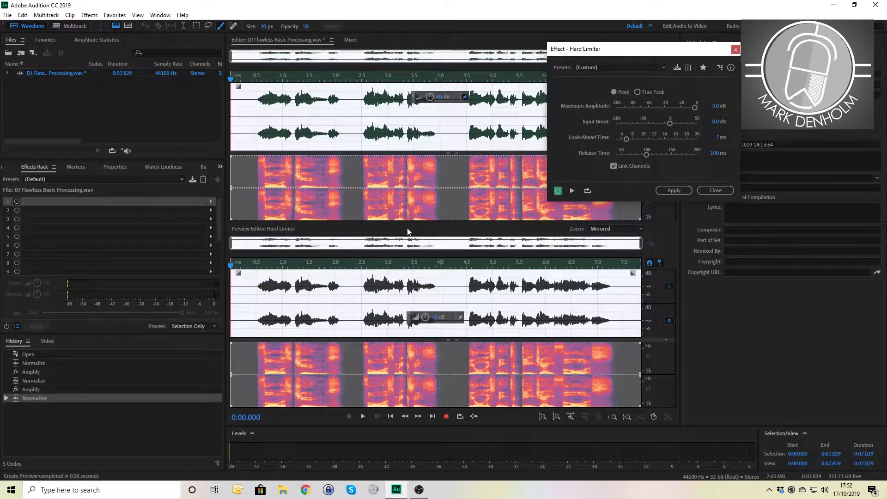
# Try a maximum amplitude of -5 dB in the Hard Limiter and preview from 2.5 s.
pyautogui.click(714, 106)
pyautogui.write('-5')
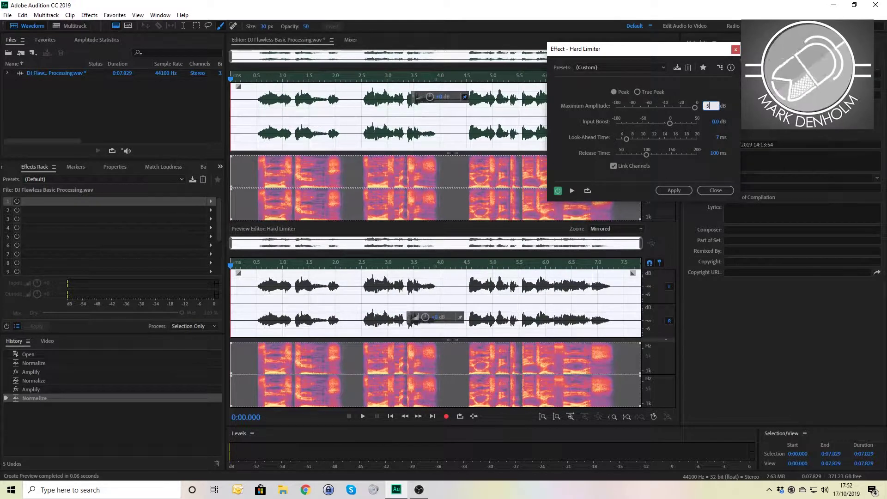
pyautogui.press('Return')
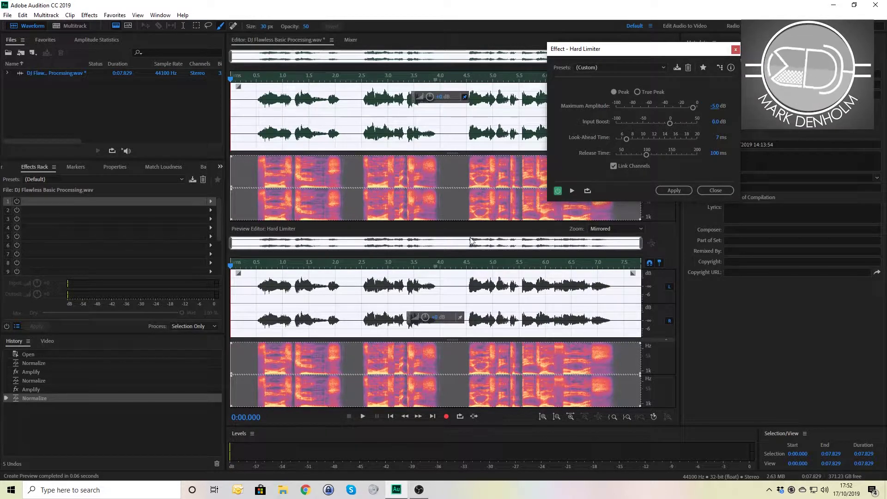
pyautogui.click(360, 287)
pyautogui.press('space')
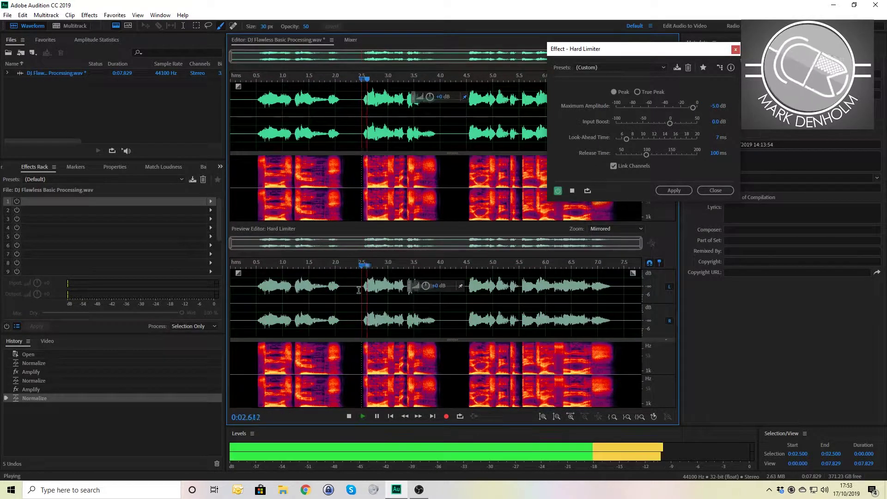
pyautogui.press('space')
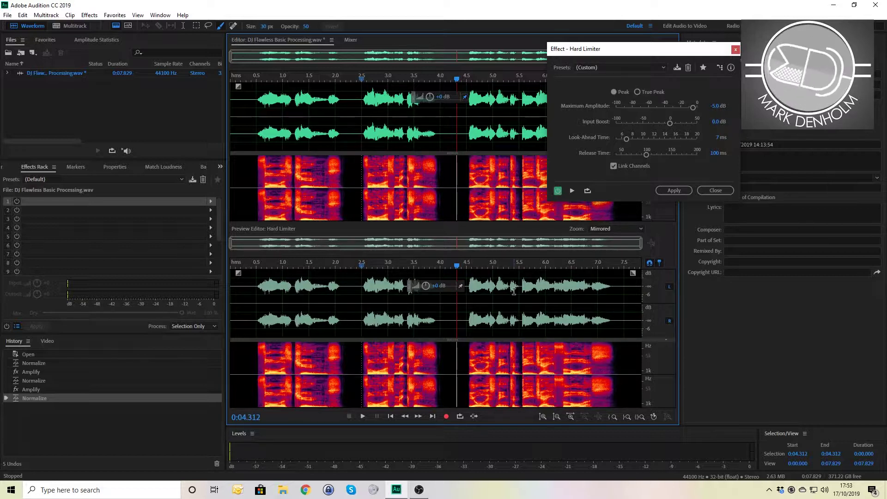
# Select the short peak from about 5.29 to 5.50 s and listen to it with loop playback on.
pyautogui.moveTo(508, 289); pyautogui.dragTo(519, 289)
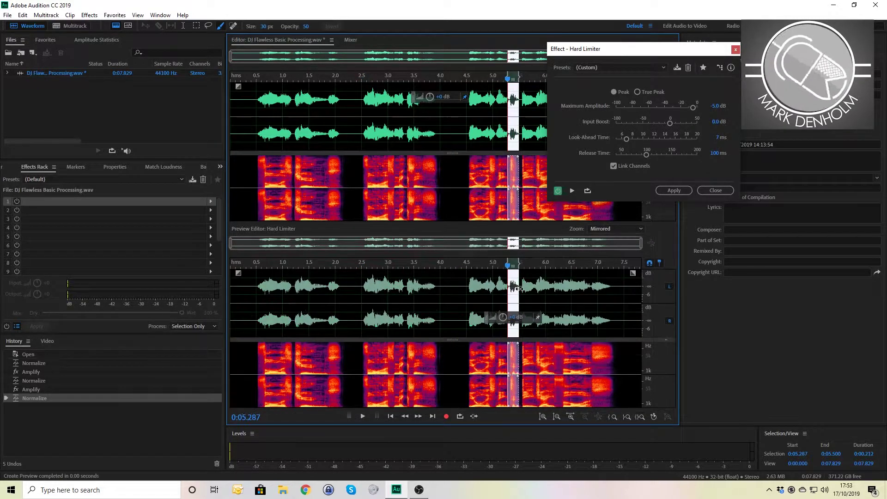
pyautogui.click(459, 416)
pyautogui.press('space')
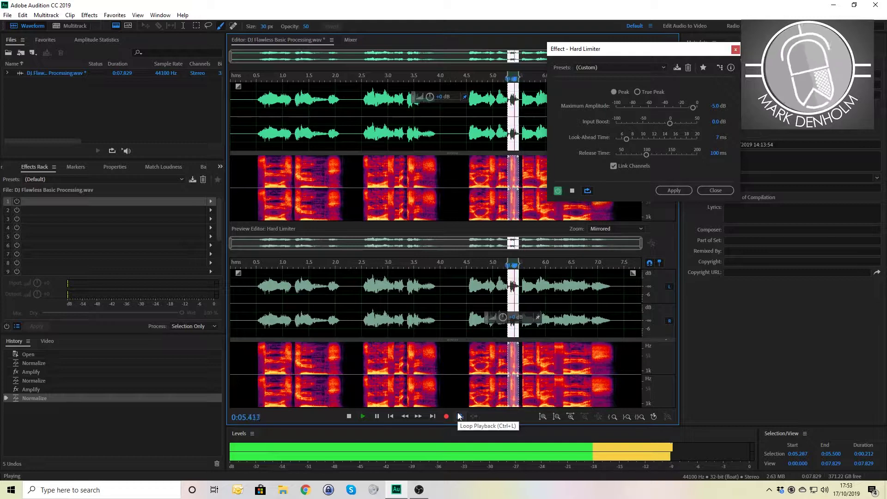
pyautogui.press('space')
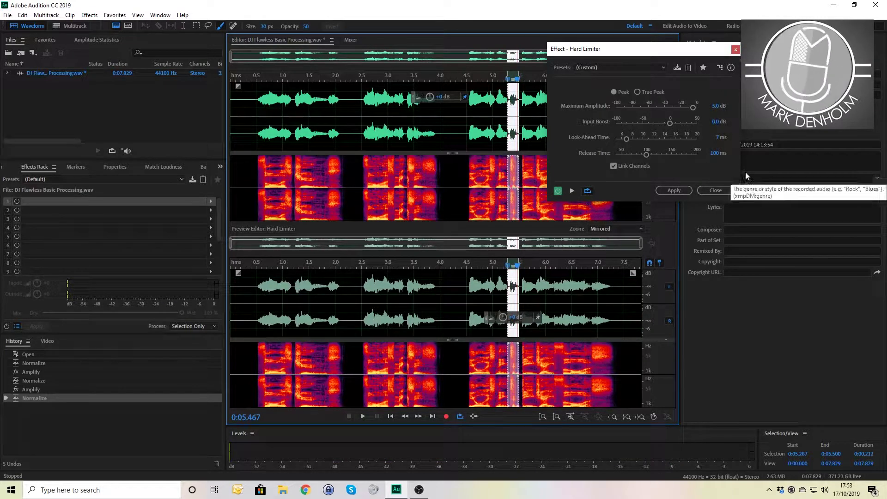
# Try an input boost of 5 dB in the Hard Limiter and preview from about 4.28 s.
pyautogui.click(715, 121)
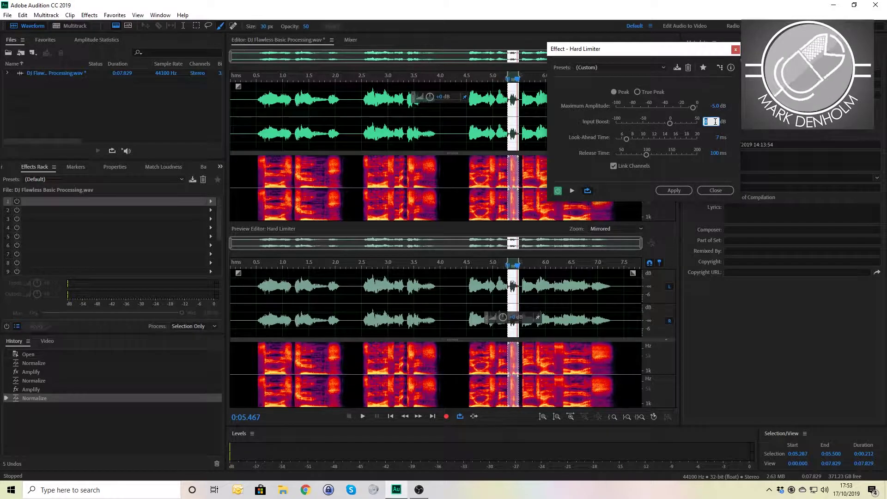
pyautogui.write('6')
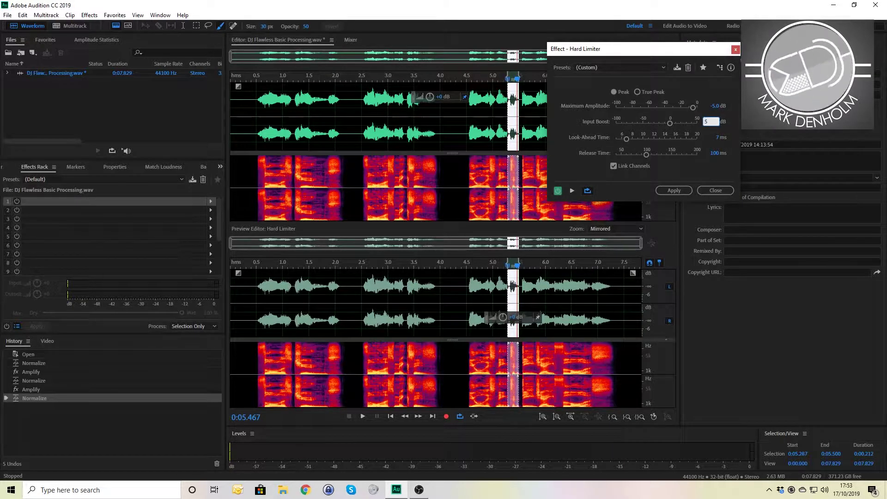
pyautogui.press('Return')
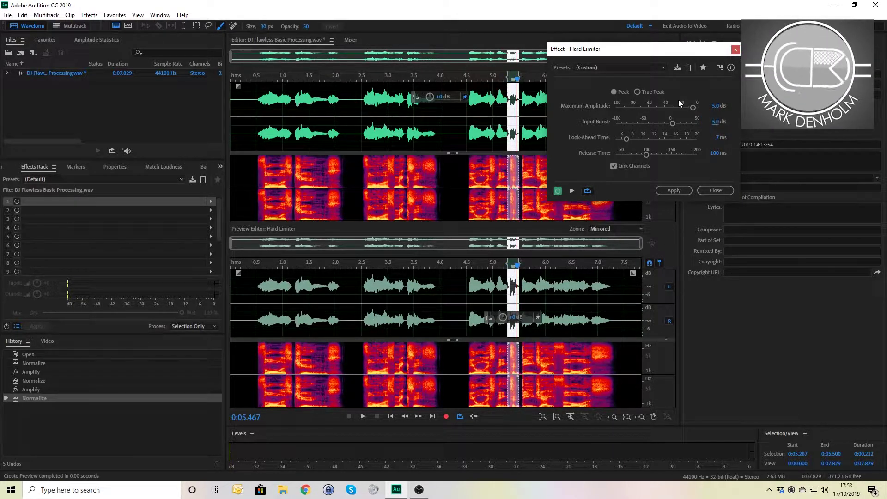
pyautogui.click(456, 302)
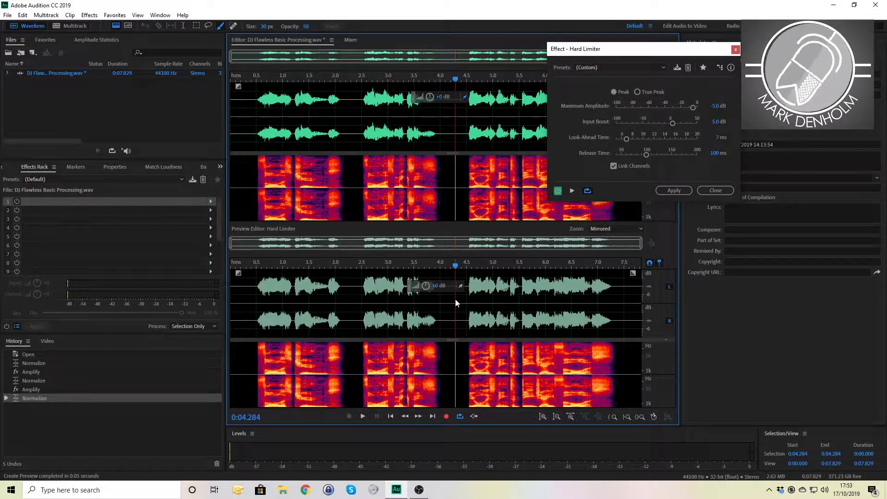
pyautogui.press('space')
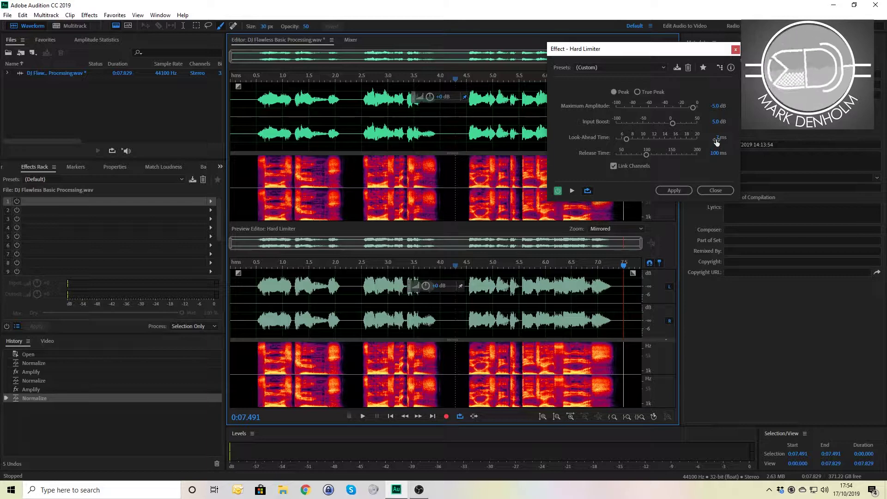
# Listen to the boosted, limited preview from 4.0 s and close the Hard Limiter without applying it.
pyautogui.click(441, 129)
pyautogui.press('space')
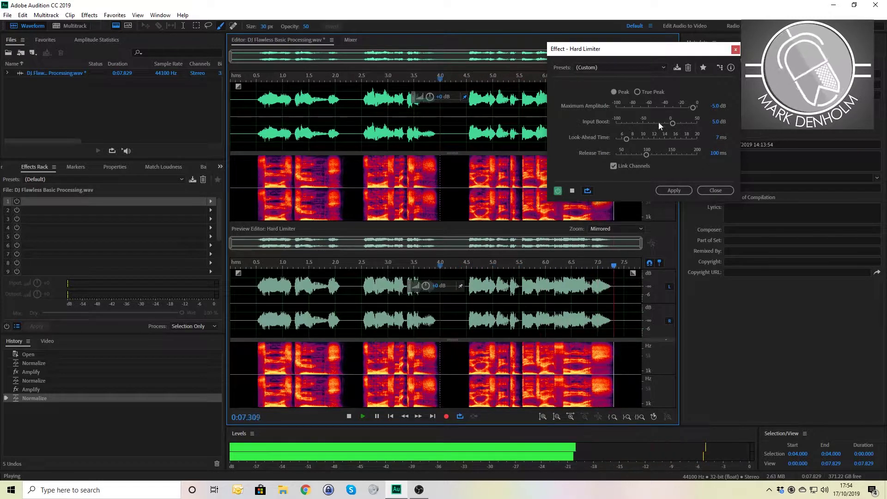
pyautogui.press('space')
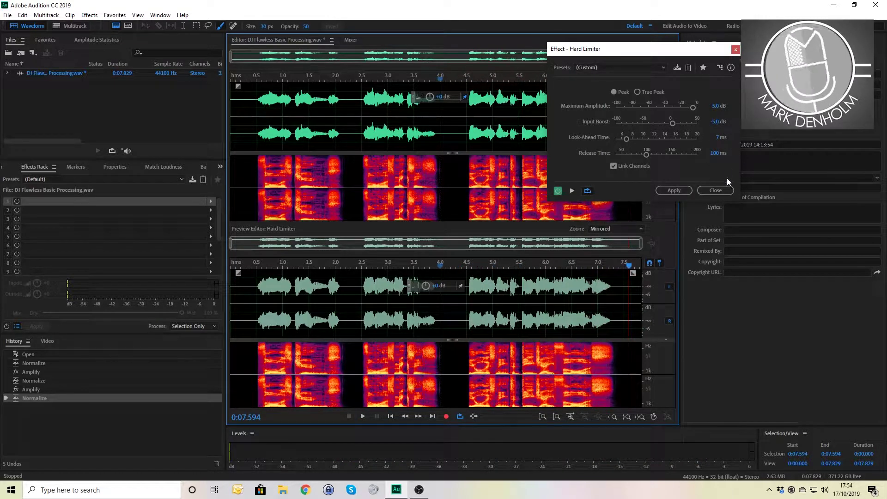
pyautogui.click(722, 188)
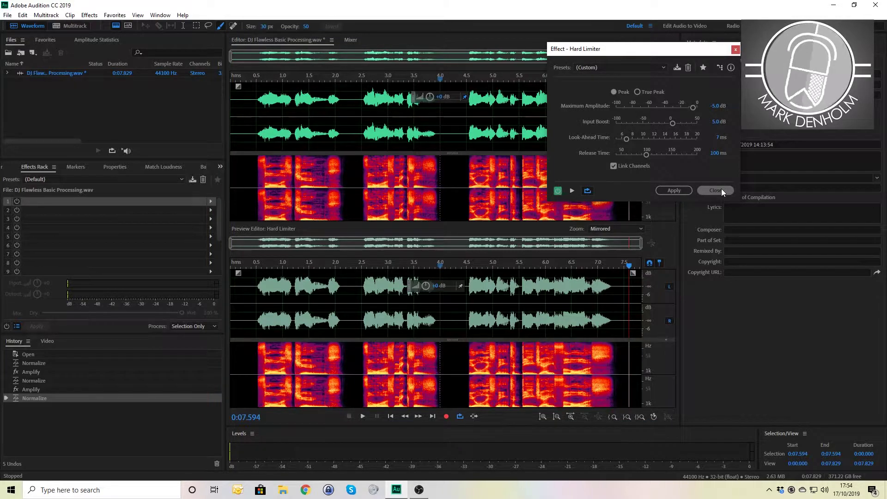
# Open the Dynamics effect beside the waveform and listen to the quiet gap between 4.0 and 4.5 s.
pyautogui.click(89, 16)
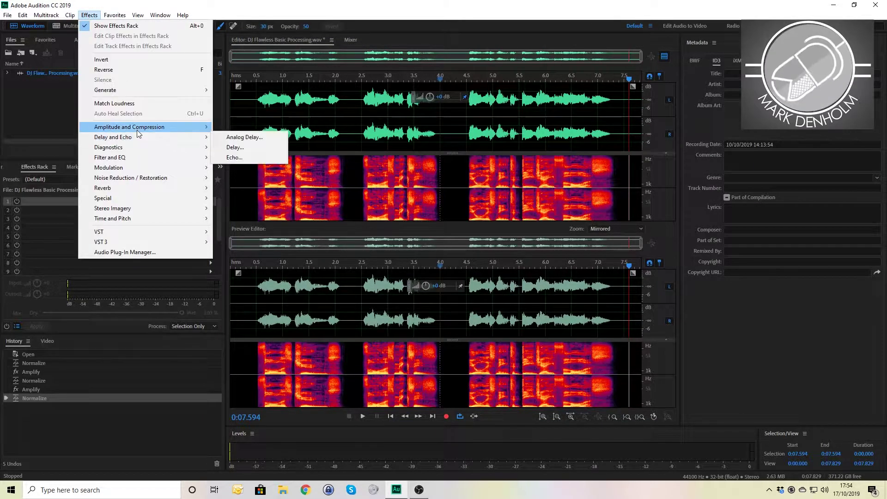
pyautogui.moveTo(137, 128)
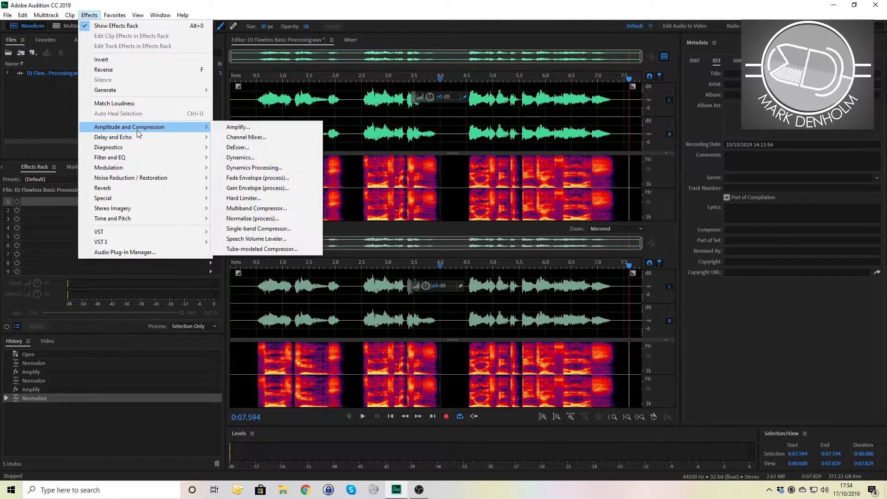
pyautogui.click(240, 158)
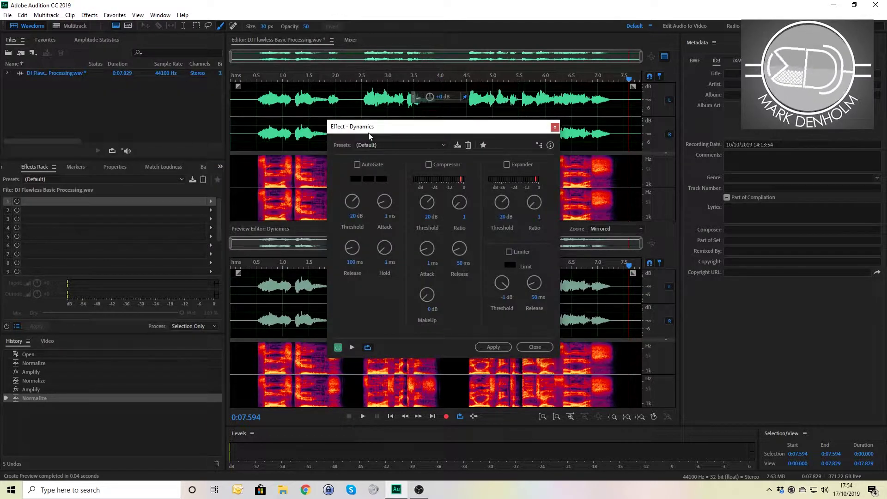
pyautogui.moveTo(369, 139); pyautogui.dragTo(586, 75)
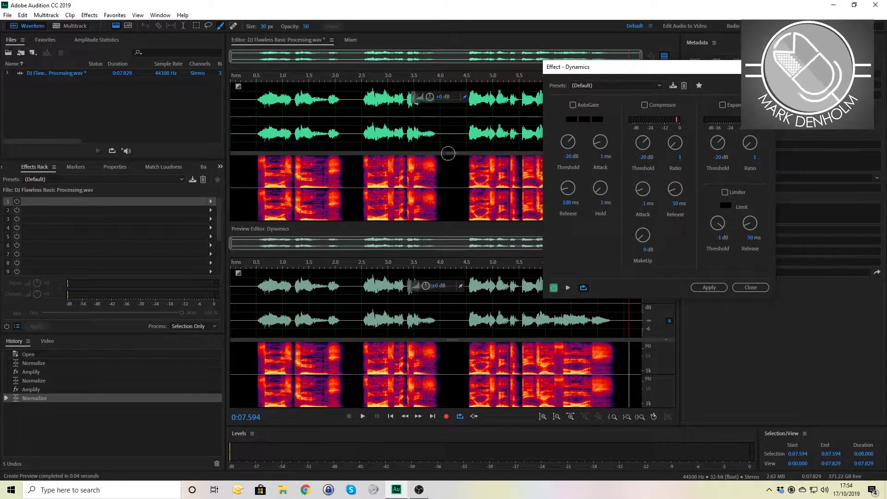
pyautogui.moveTo(439, 130); pyautogui.dragTo(467, 133)
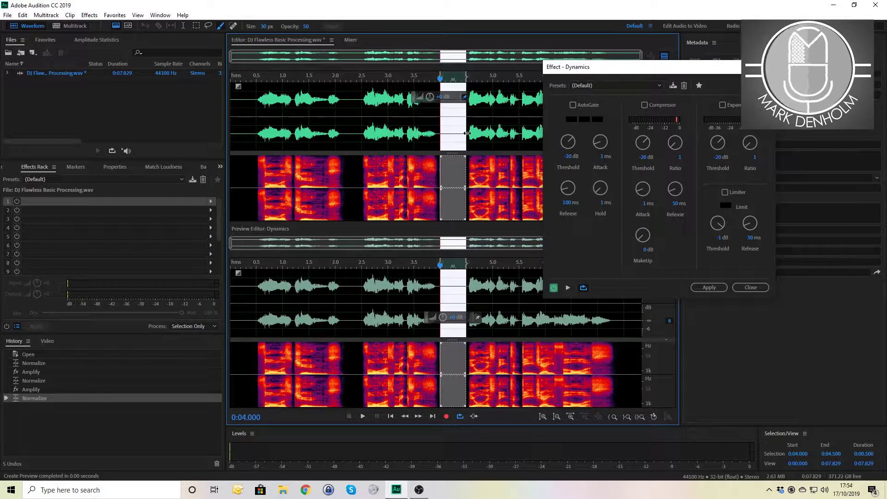
pyautogui.press('space')
pyautogui.press('space')
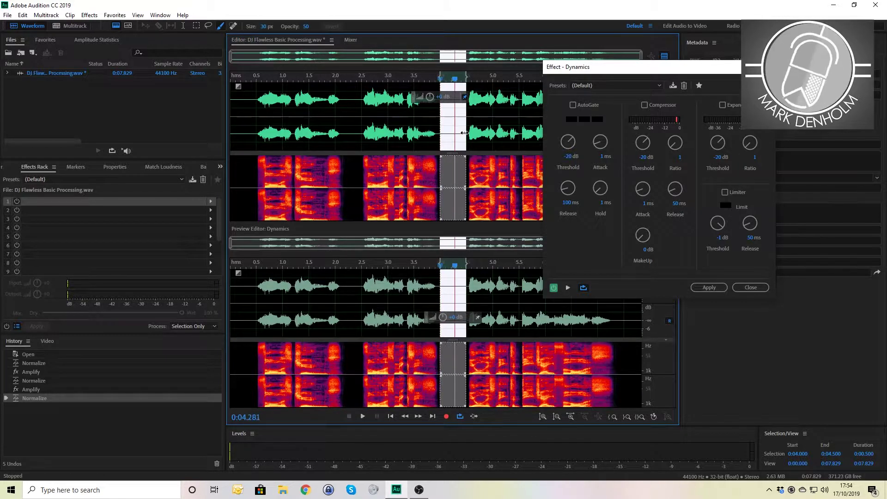
# Enable the compressor in the Dynamics effect and set its ratio to 1.5.
pyautogui.click(644, 106)
pyautogui.click(407, 141)
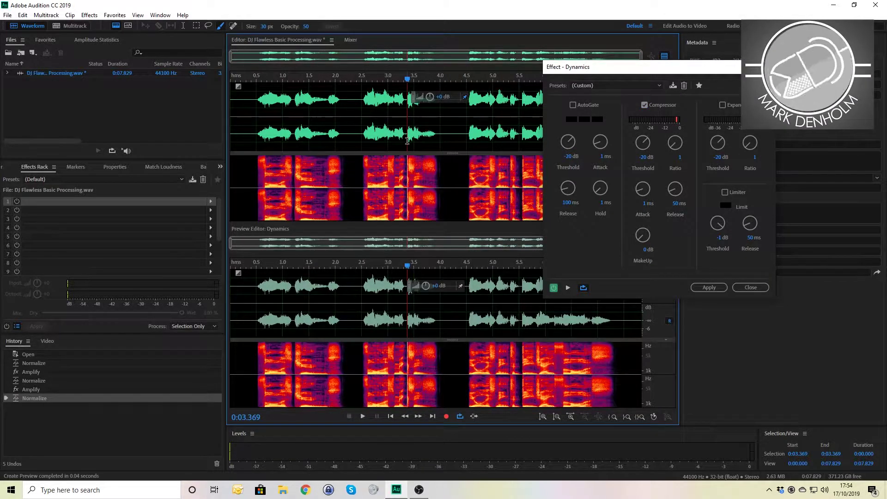
pyautogui.click(680, 158)
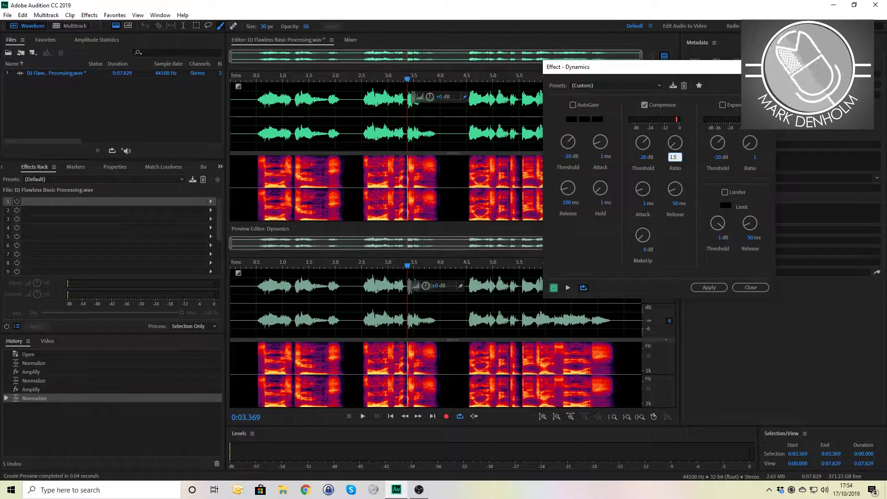
pyautogui.press('Return')
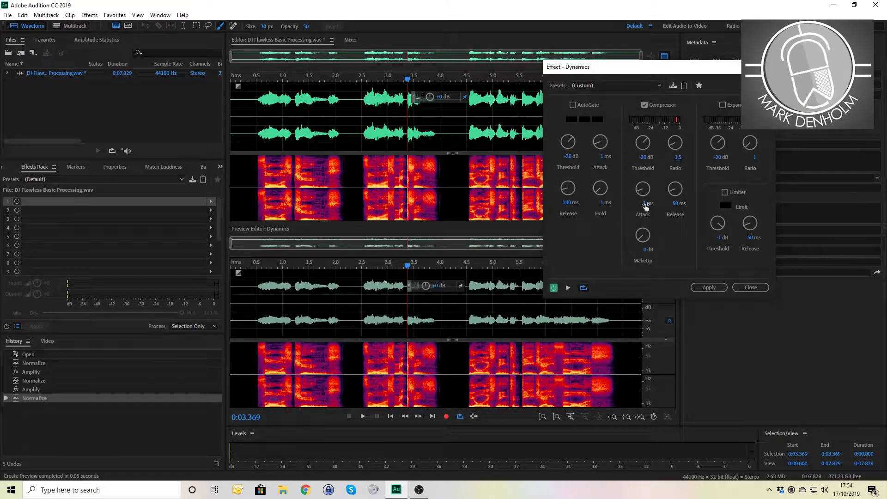
# Set the compressor's attack to 10 ms and release to 100 ms, and preview from about 3.37 s.
pyautogui.click(644, 203)
pyautogui.write('20')
pyautogui.press('Return')
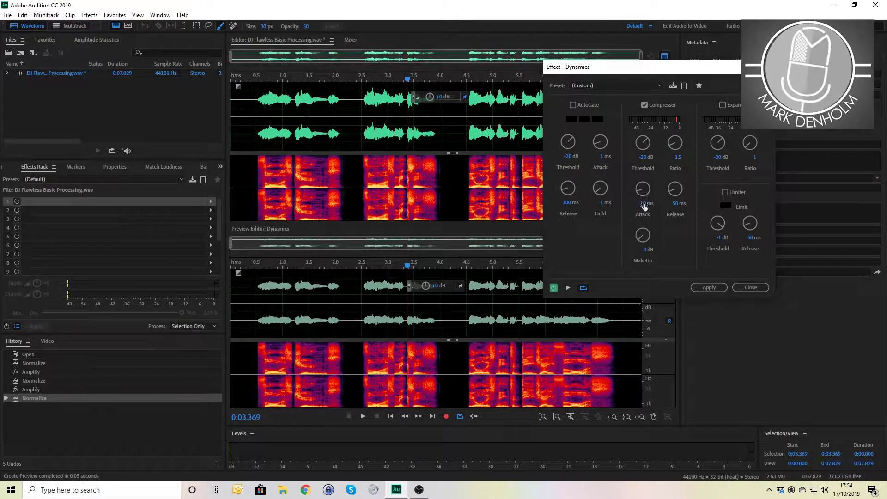
pyautogui.click(677, 203)
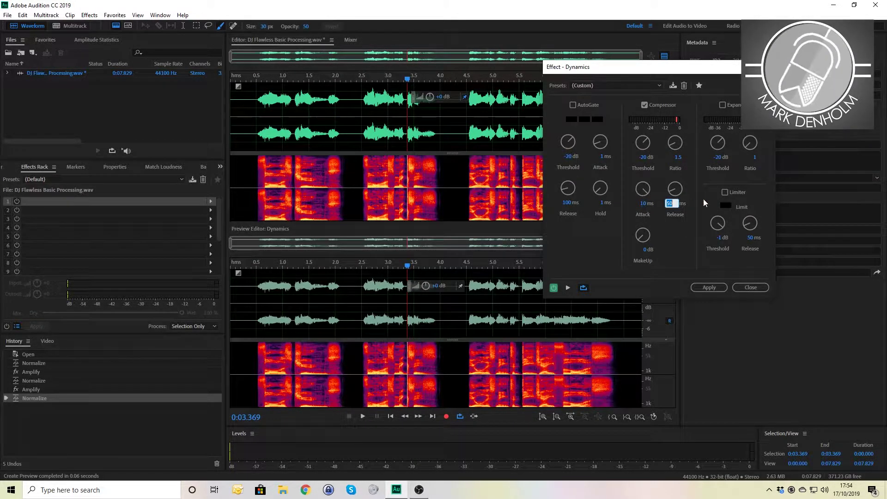
pyautogui.write('100')
pyautogui.press('Return')
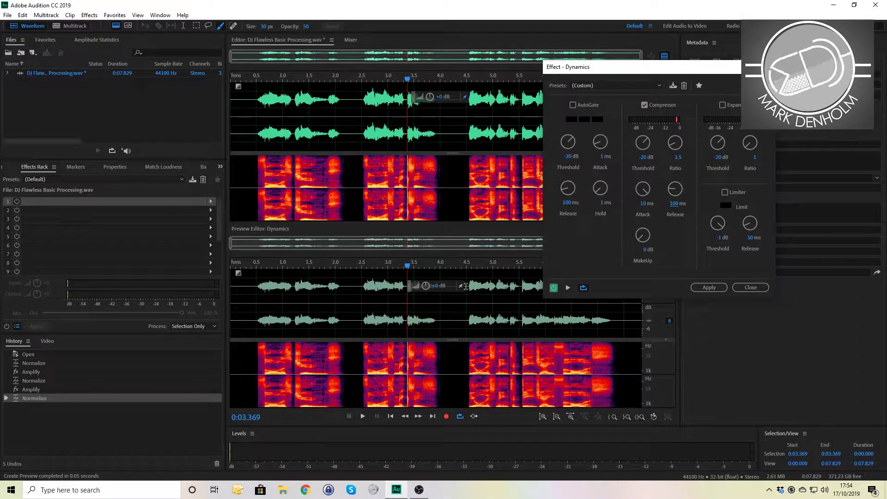
pyautogui.press('space')
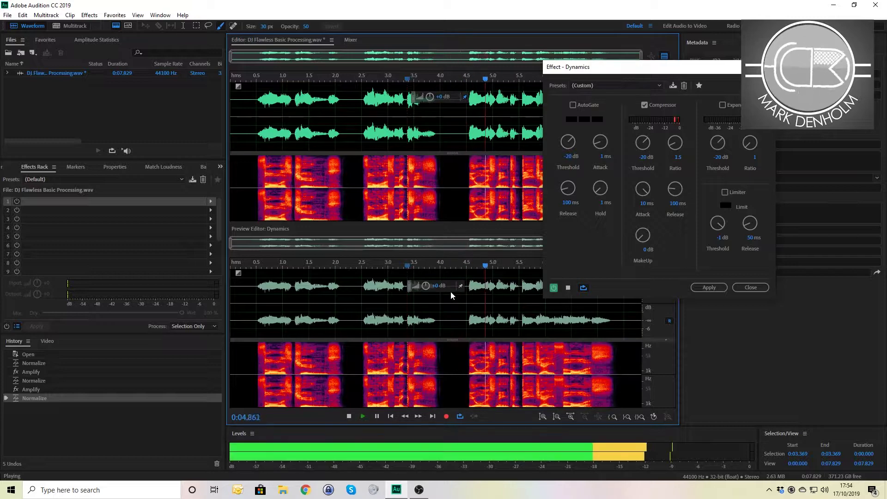
# Set the compressor's makeup gain to 10 dB and preview from about 4.3 s.
pyautogui.click(643, 249)
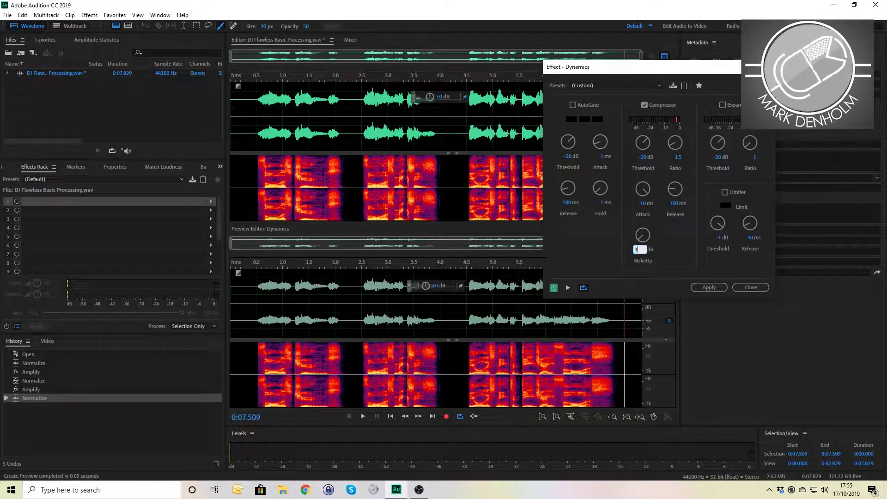
pyautogui.press('Return')
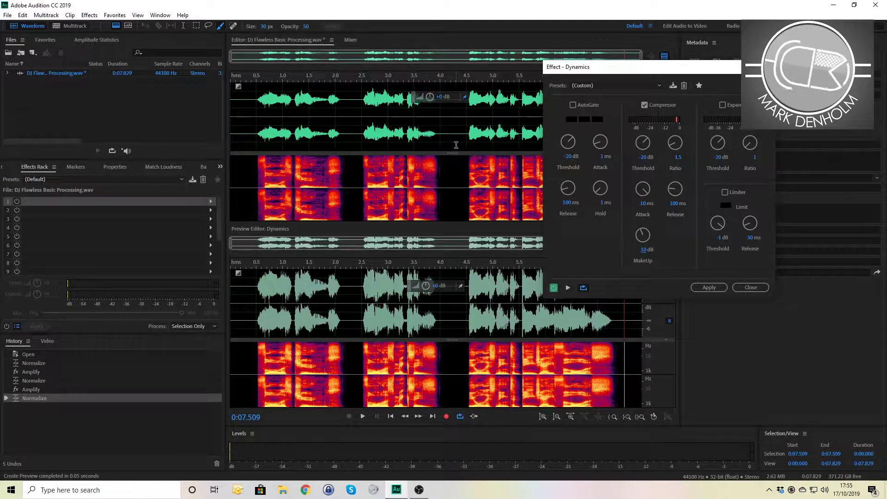
pyautogui.click(455, 145)
pyautogui.press('space')
pyautogui.press('space')
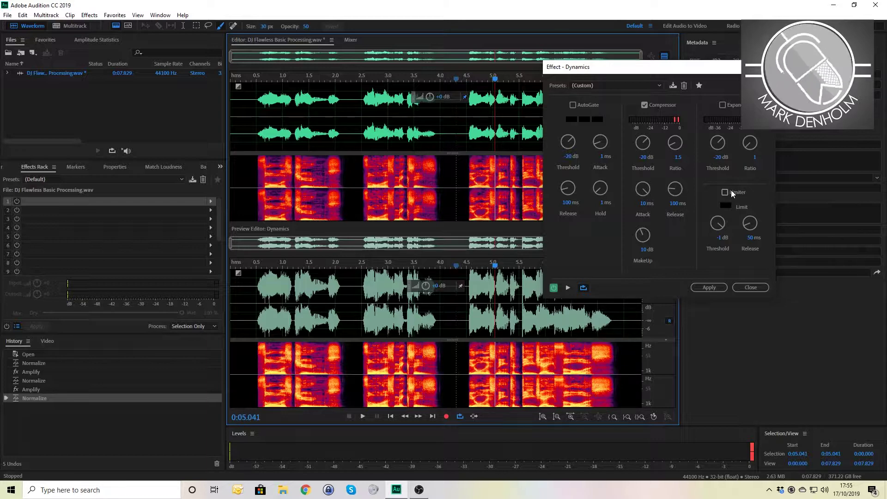
# Enable the limiter in the Dynamics effect and set its threshold to -3 dB.
pyautogui.click(731, 191)
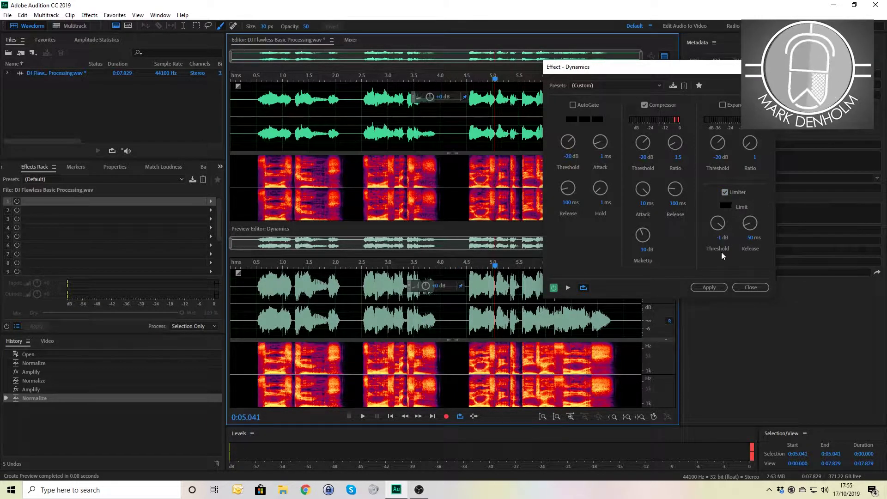
pyautogui.click(719, 238)
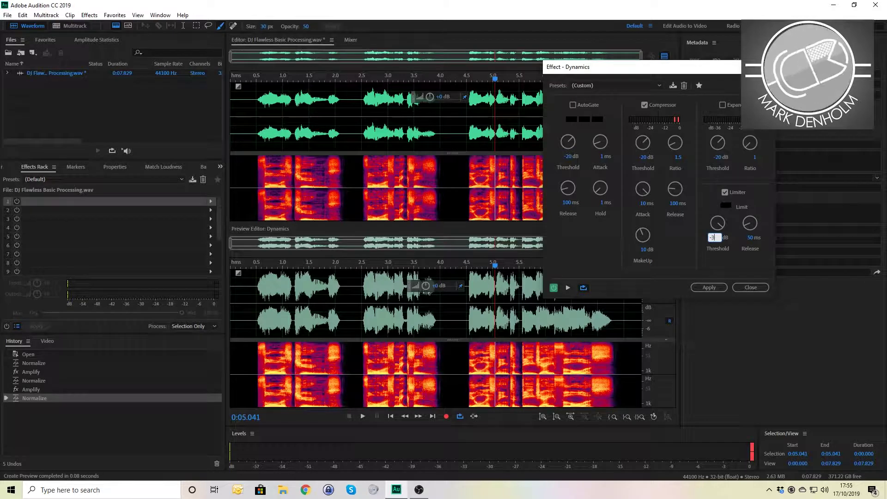
pyautogui.press('Tab')
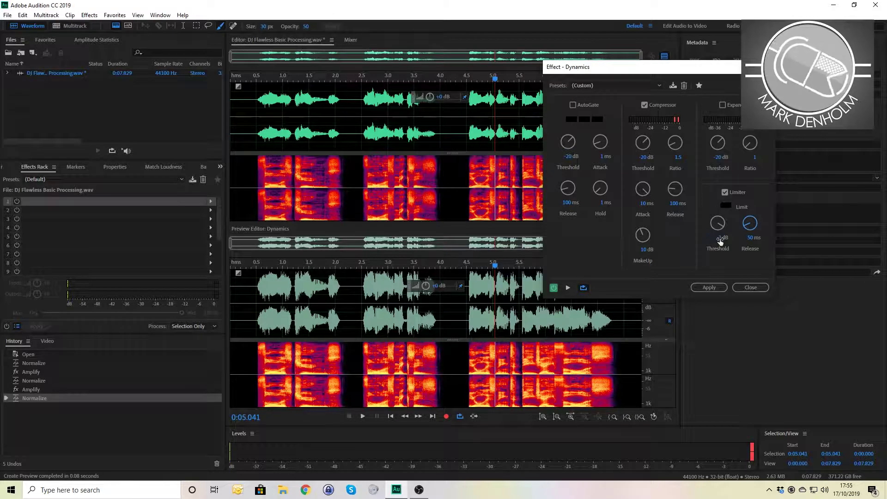
# Preview the compressed and limited voice from about 0.26 s and again from about 2.37 s.
pyautogui.click(461, 289)
pyautogui.click(243, 289)
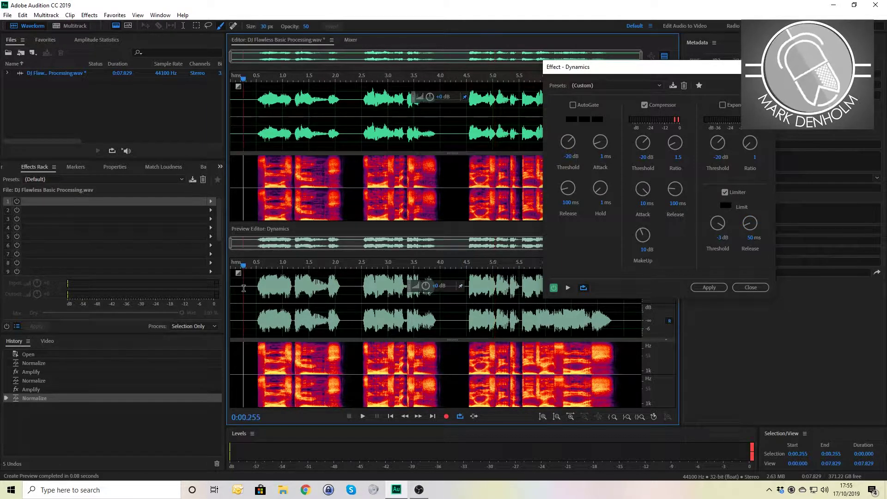
pyautogui.press('space')
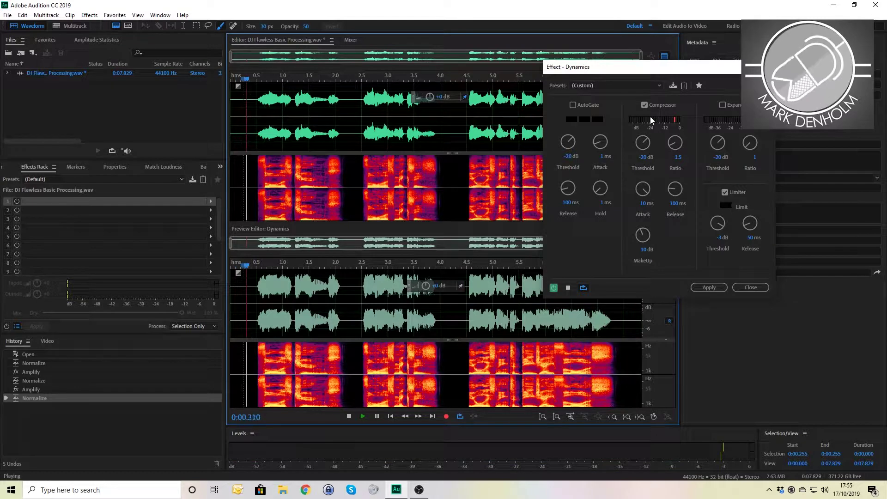
pyautogui.press('space')
pyautogui.click(354, 128)
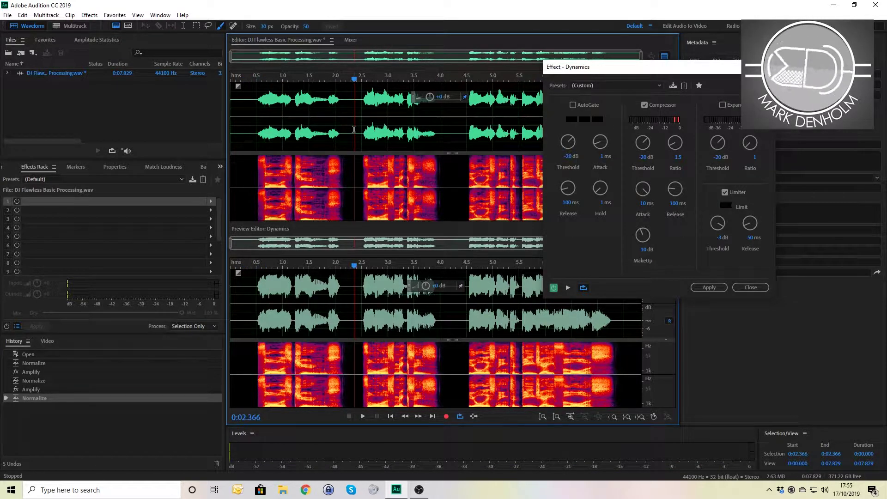
pyautogui.press('space')
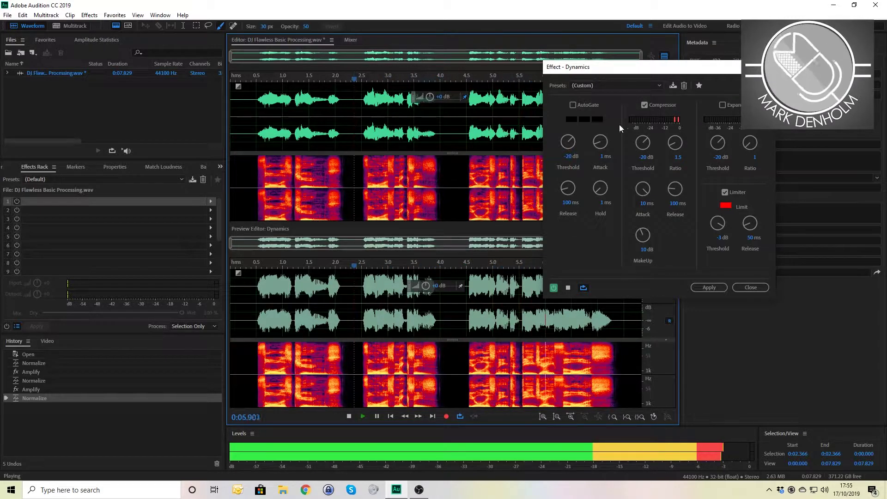
pyautogui.press('space')
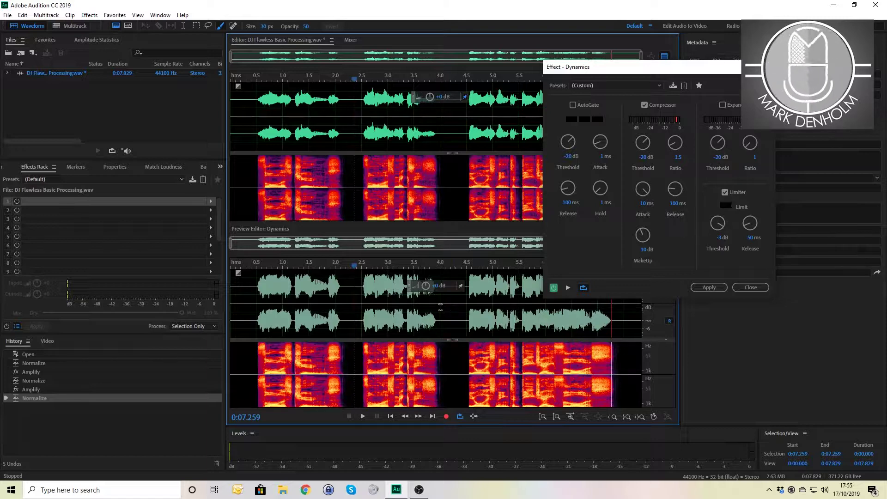
# Select the phrase between about 2.41 and 4.09 s, set the compressor threshold to -40 dB and preview it.
pyautogui.moveTo(356, 310); pyautogui.dragTo(444, 310)
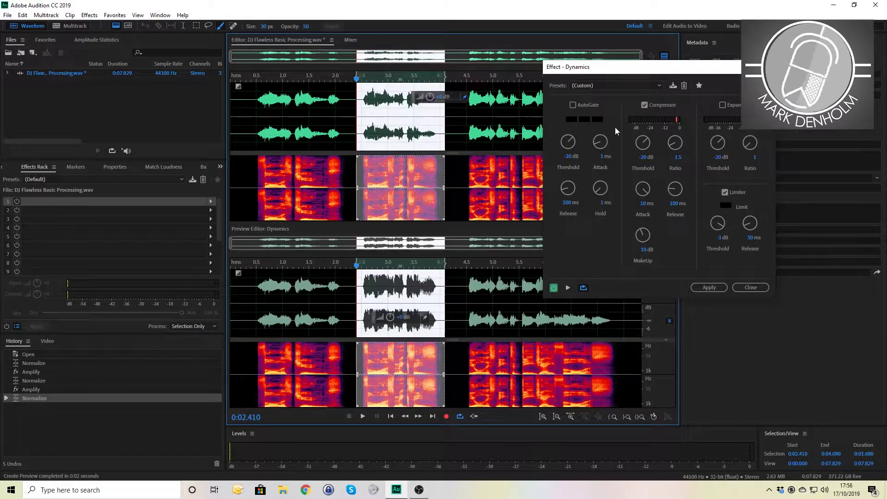
pyautogui.click(644, 157)
pyautogui.write('-')
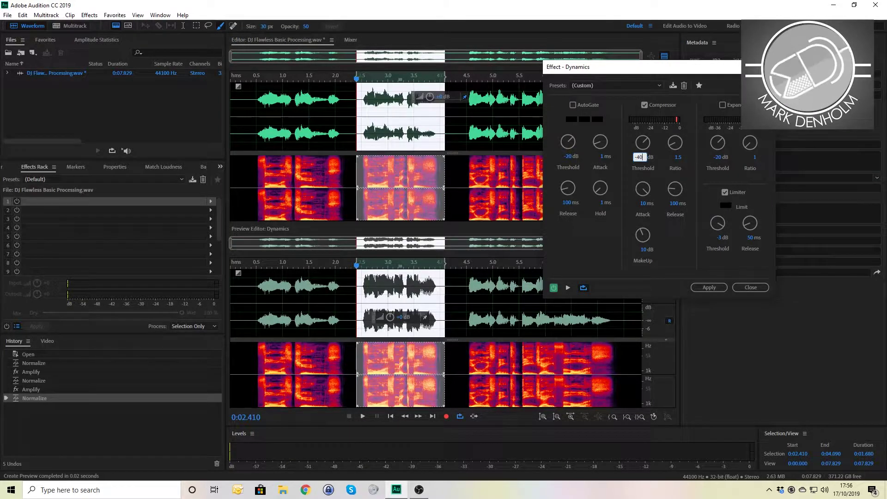
pyautogui.press('Return')
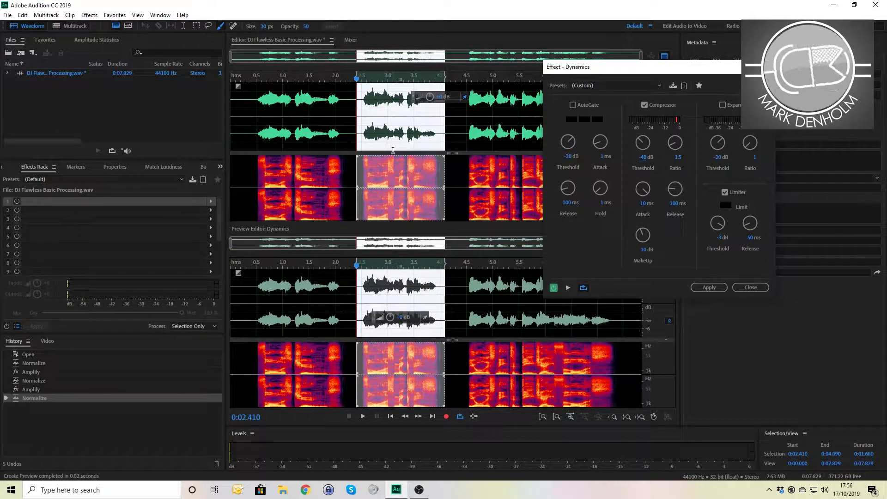
pyautogui.press('space')
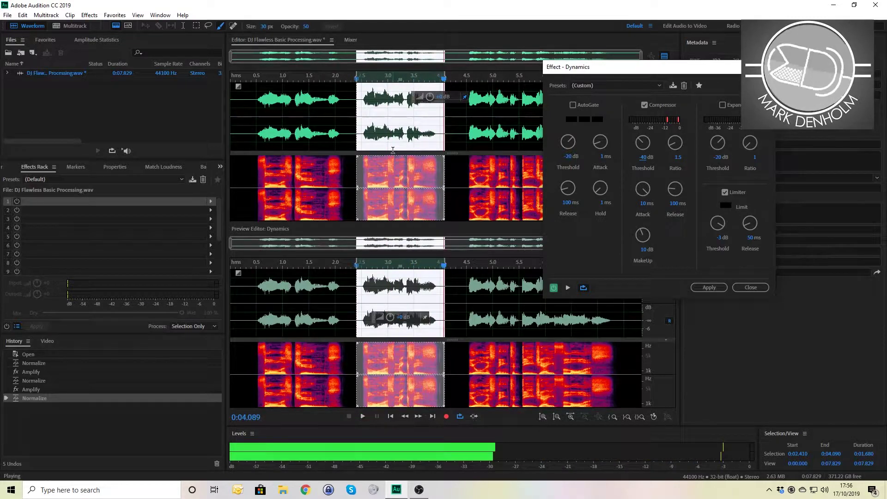
pyautogui.press('space')
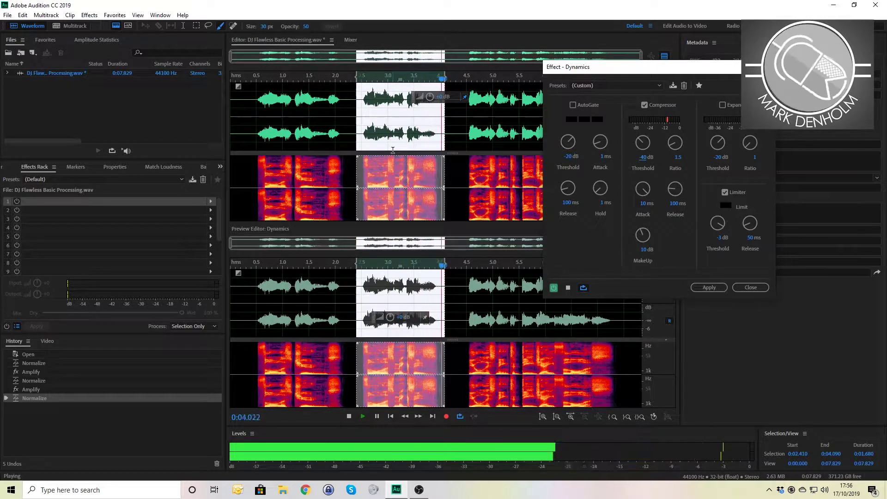
pyautogui.press('space')
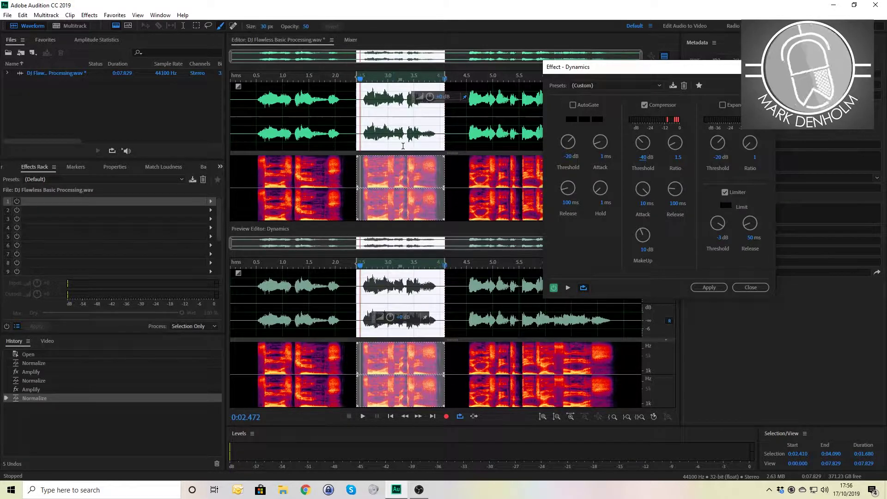
# Set the compressor threshold to -10 dB and preview the selected phrase.
pyautogui.click(641, 158)
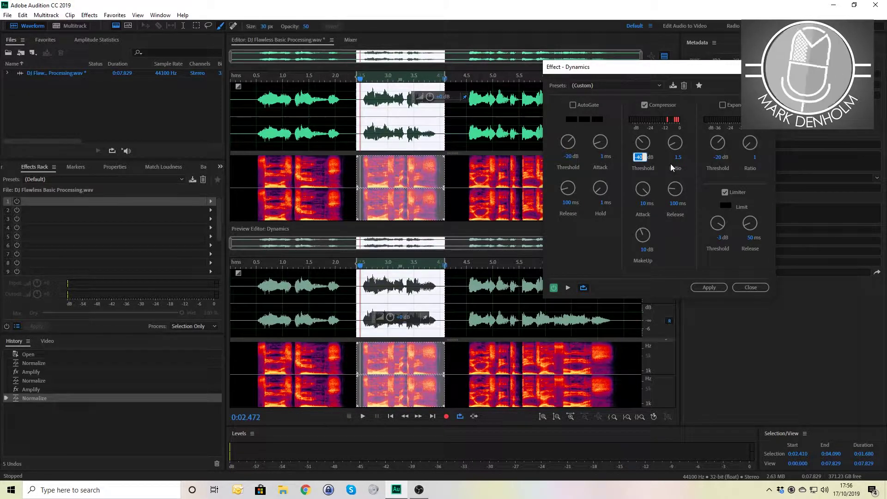
pyautogui.write('-10')
pyautogui.press('Return')
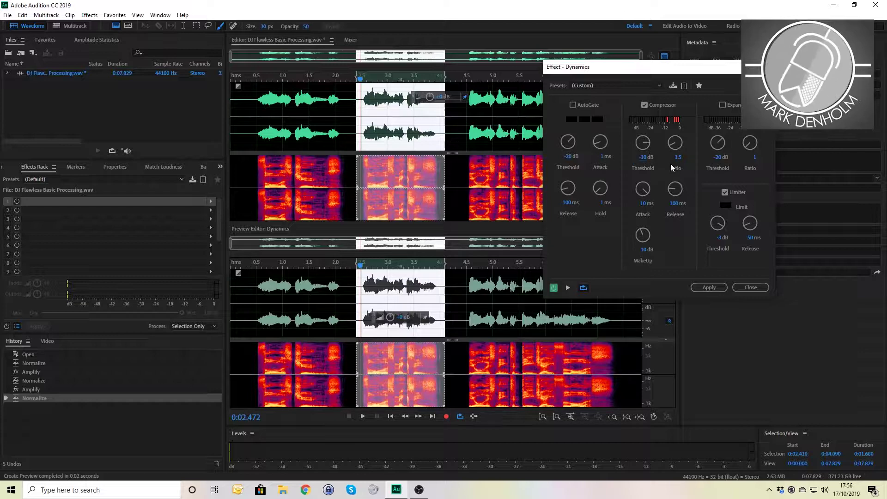
pyautogui.press('space')
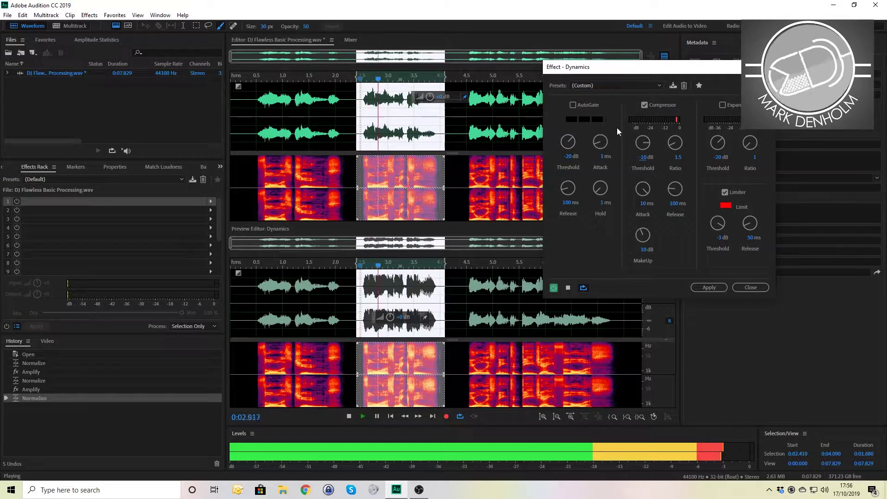
pyautogui.press('space')
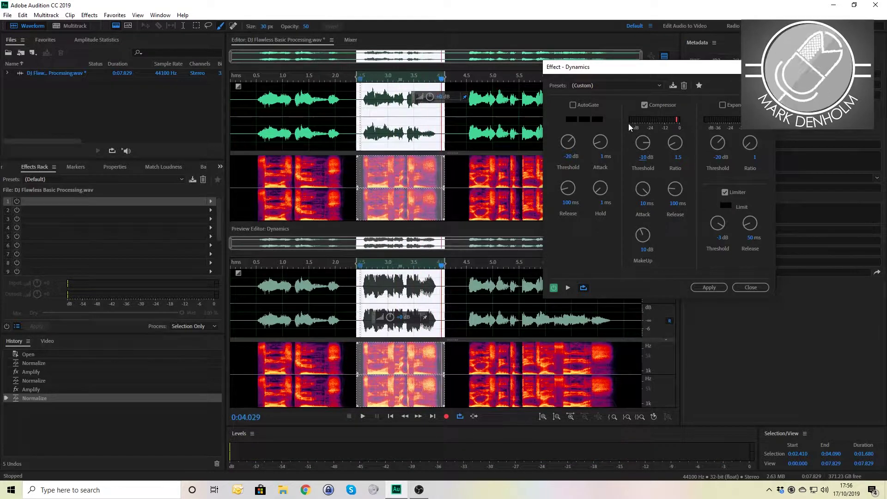
# Set the compressor threshold to -20 dB and preview the selected phrase.
pyautogui.click(644, 105)
pyautogui.click(638, 157)
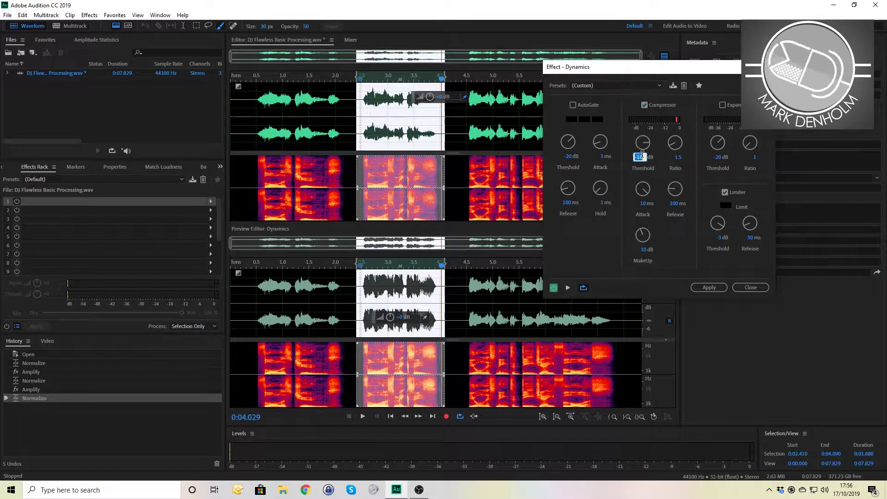
pyautogui.write('-')
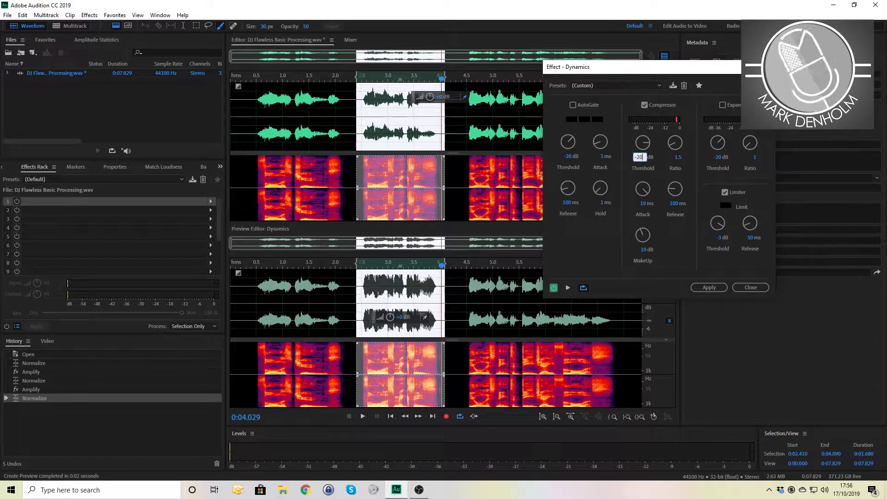
pyautogui.write('20')
pyautogui.press('Return')
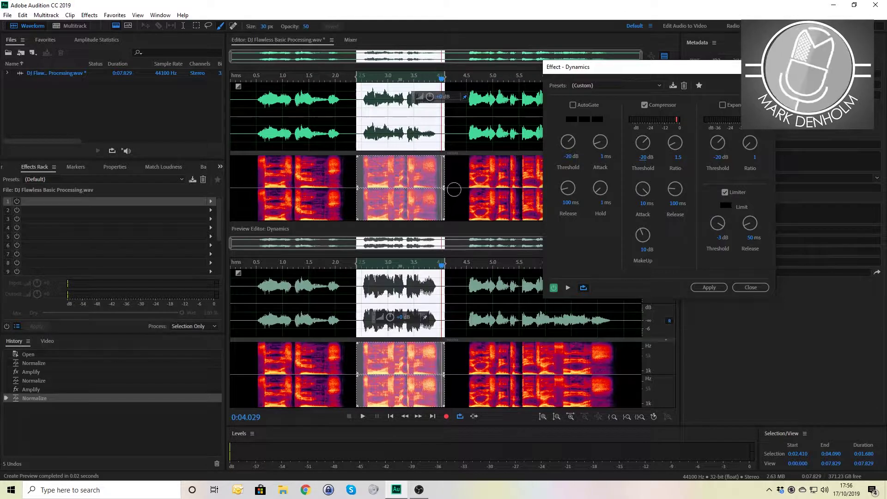
pyautogui.click(356, 131)
pyautogui.press('space')
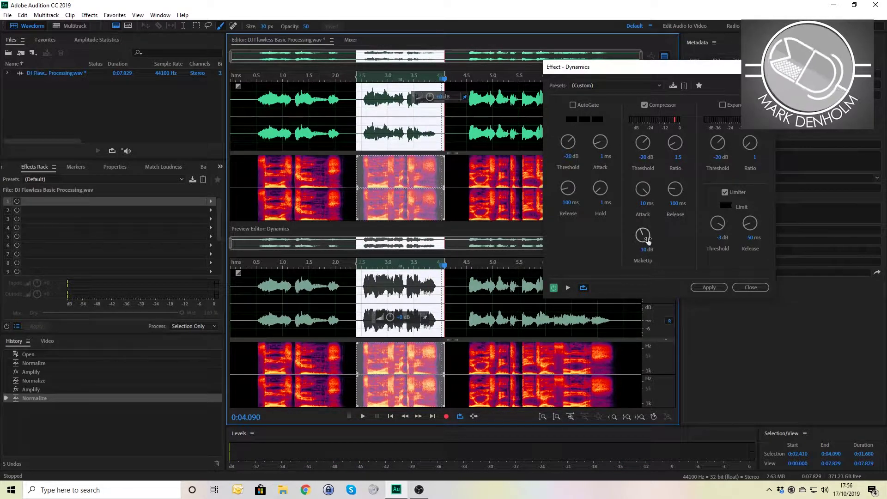
# Lower the compressor's makeup gain to 4.2 dB during playback and preview the recording from 2.5 s.
pyautogui.press('space')
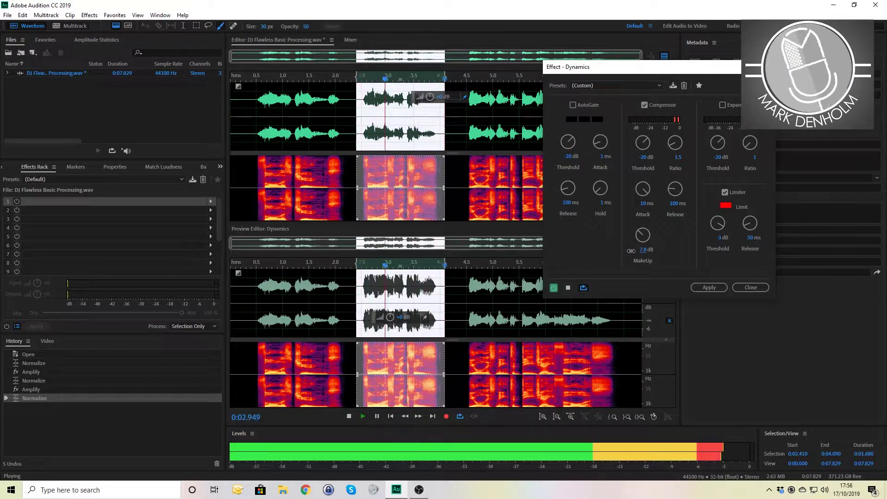
pyautogui.moveTo(631, 251); pyautogui.dragTo(619, 248)
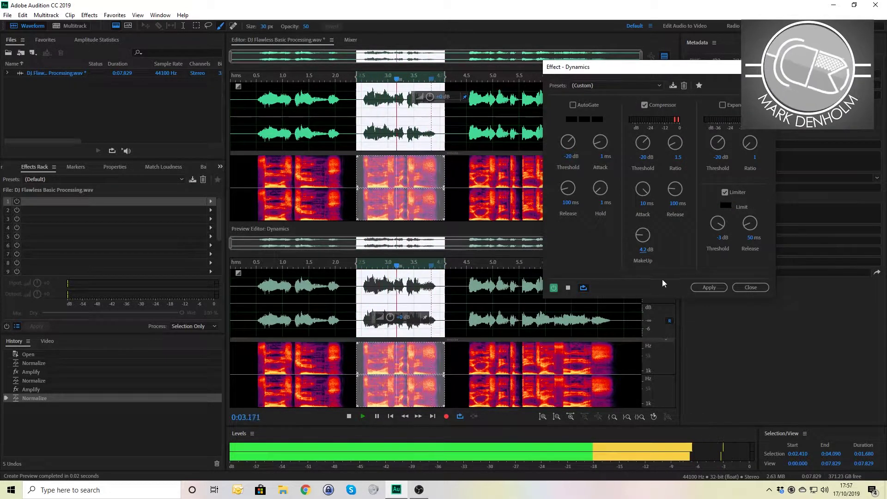
pyautogui.click(452, 294)
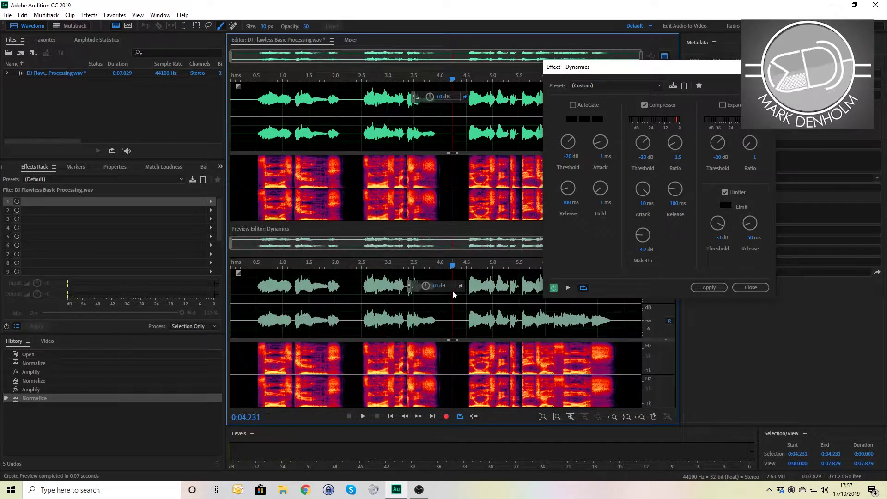
pyautogui.click(361, 280)
pyautogui.press('space')
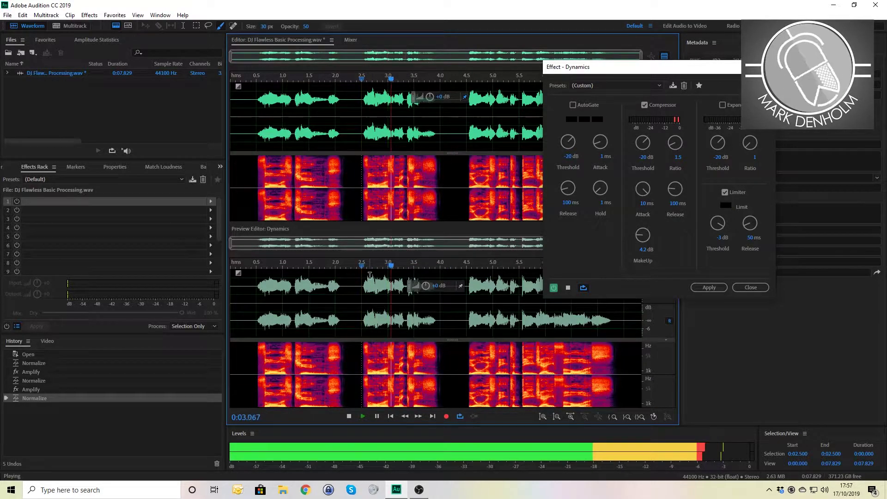
pyautogui.press('space')
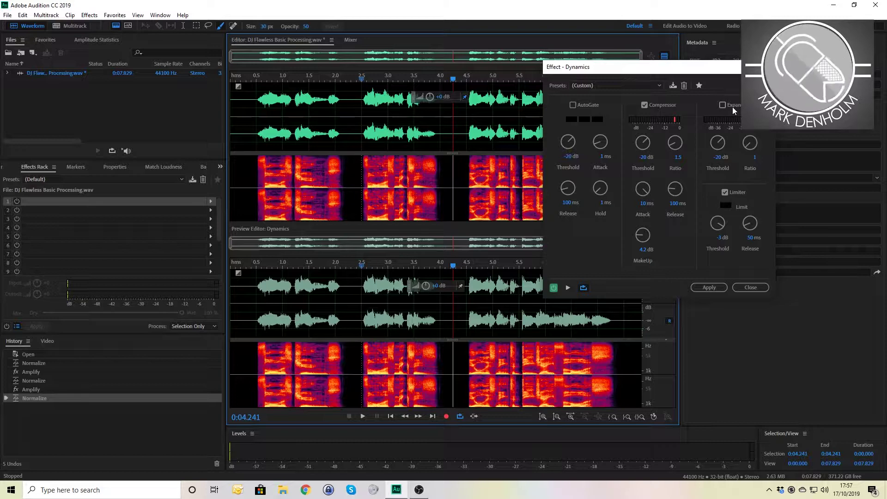
# With the Dynamics effect closed unapplied, lower the whole recording's amplitude and play it from about 2.34 s.
pyautogui.click(751, 287)
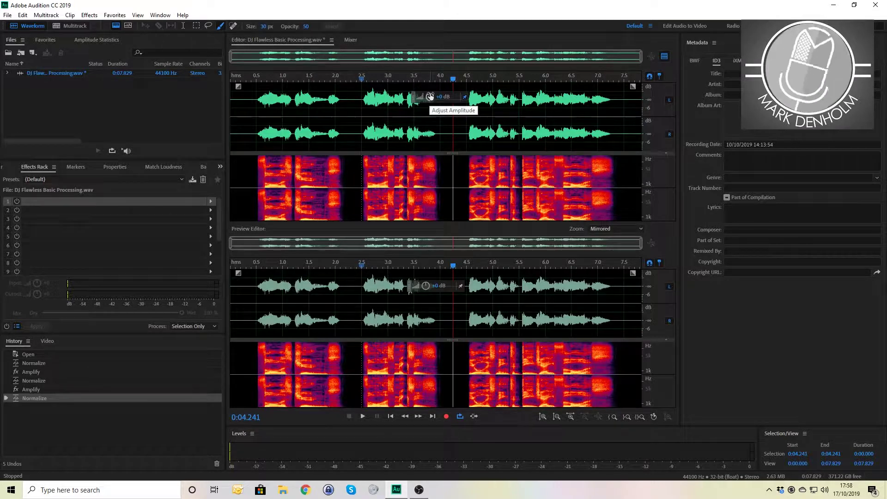
pyautogui.moveTo(430, 96); pyautogui.dragTo(428, 108)
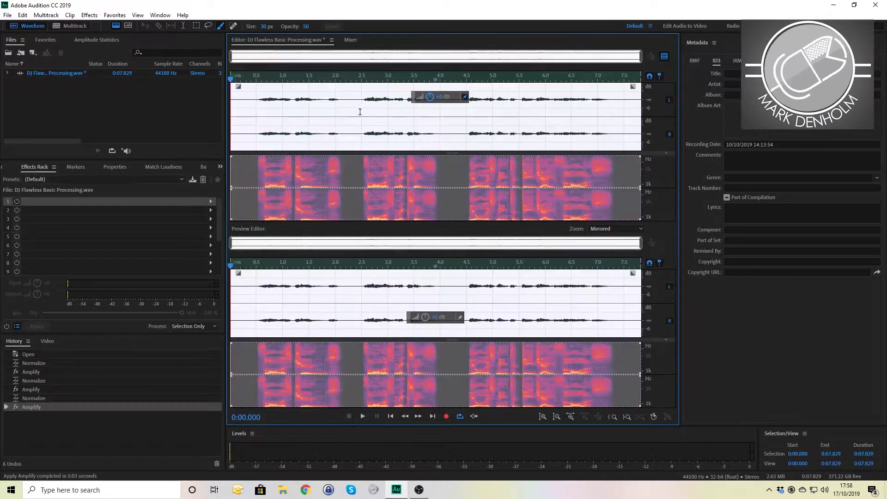
pyautogui.click(353, 113)
pyautogui.press('space')
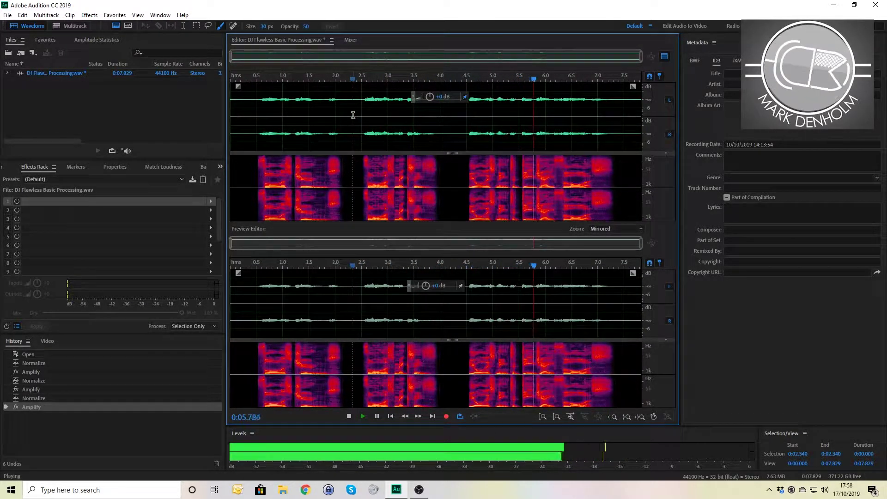
pyautogui.press('space')
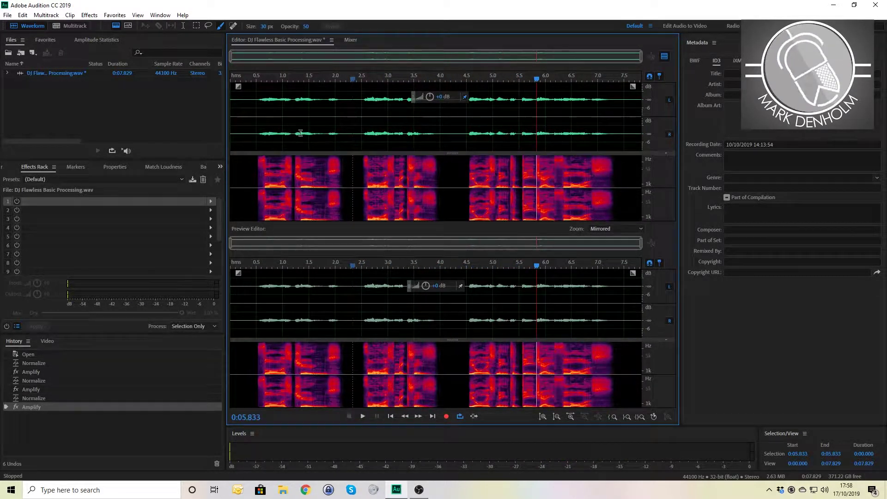
# Reopen the Dynamics effect, enable AutoGate and preview the result from about 4.33 s.
pyautogui.click(85, 17)
pyautogui.moveTo(135, 130)
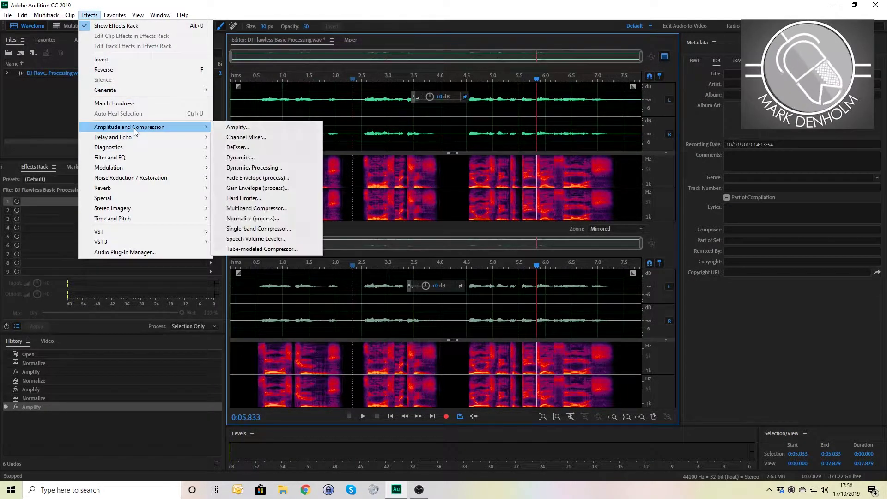
pyautogui.click(255, 159)
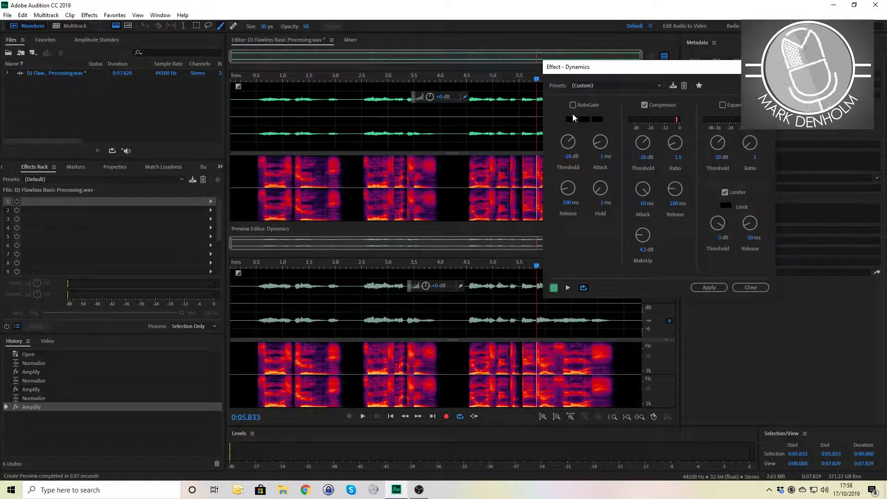
pyautogui.click(573, 105)
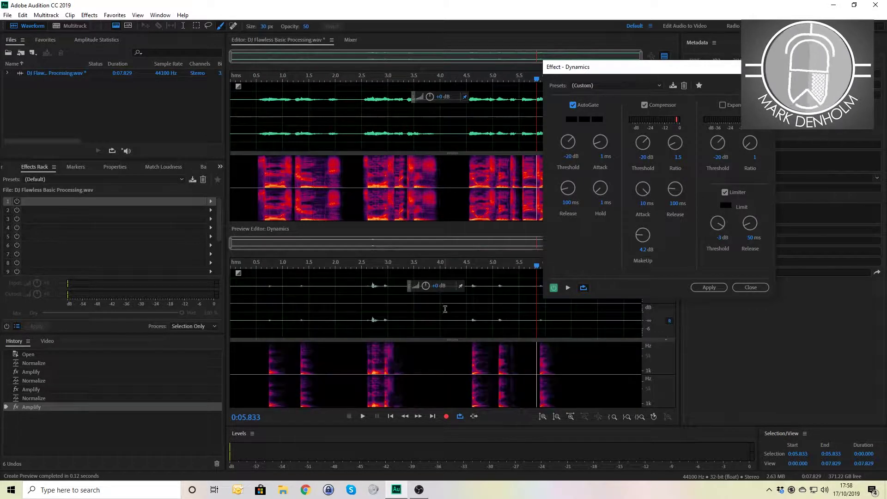
pyautogui.click(457, 298)
pyautogui.press('space')
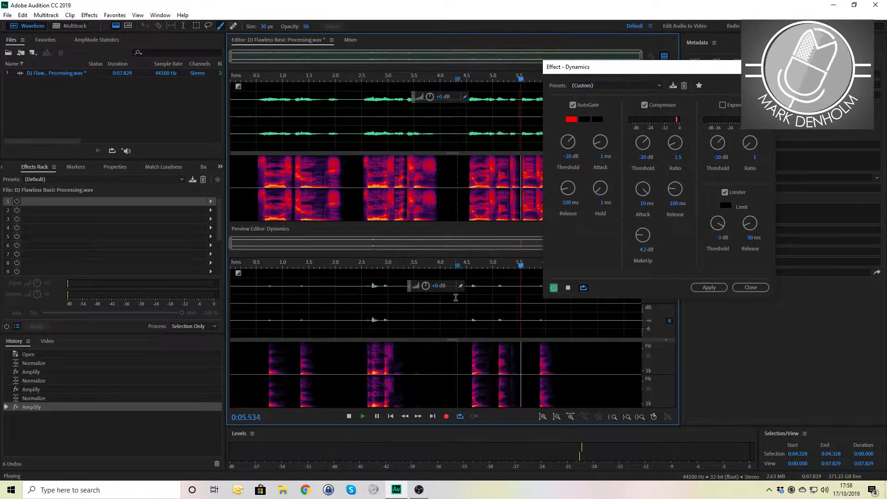
# Stop playback and preview the gated recording again from about 2.23 s.
pyautogui.press('space')
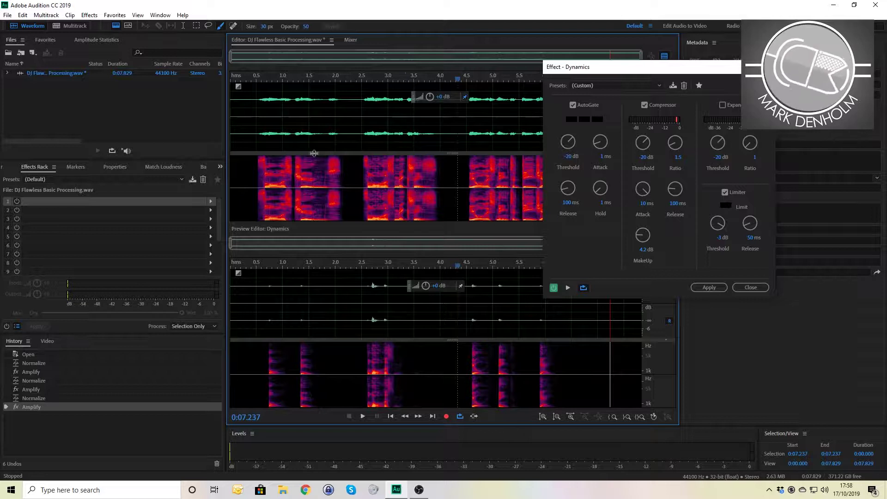
pyautogui.click(355, 111)
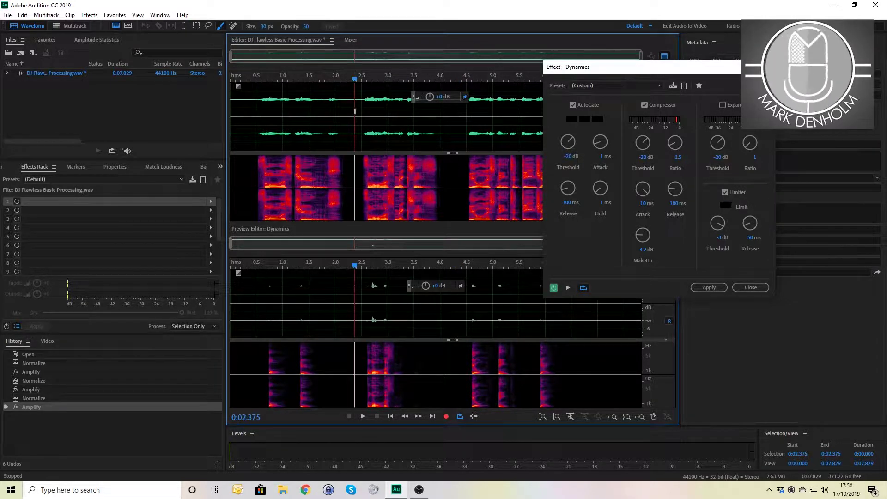
pyautogui.click(347, 319)
pyautogui.press('space')
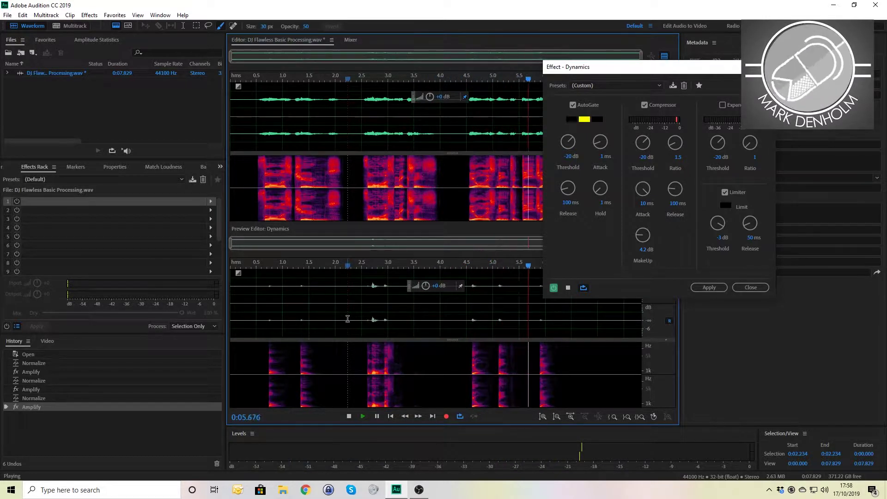
pyautogui.press('space')
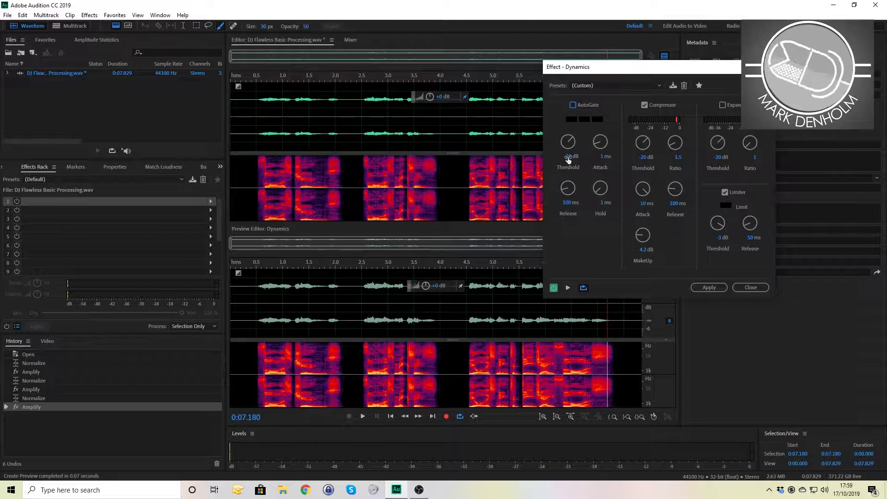
# With AutoGate off, enable the expander at a ratio of 1 and preview the recording from 4.0 s.
pyautogui.click(722, 105)
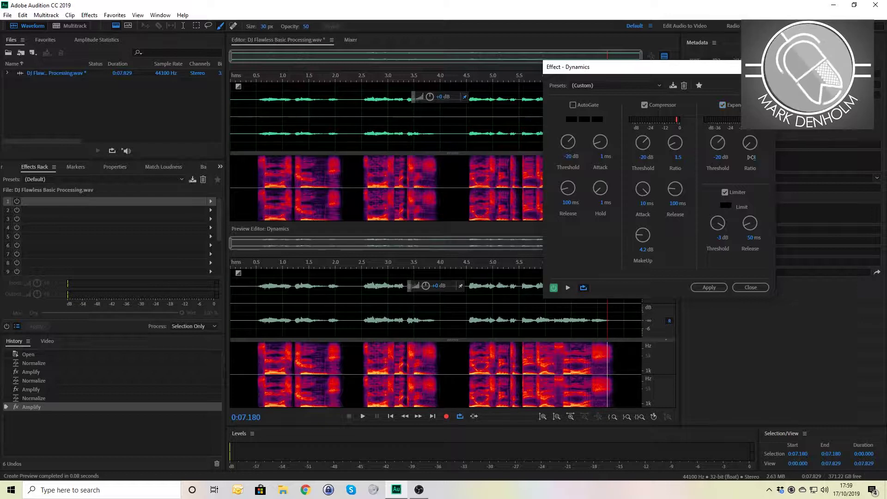
pyautogui.press('Return')
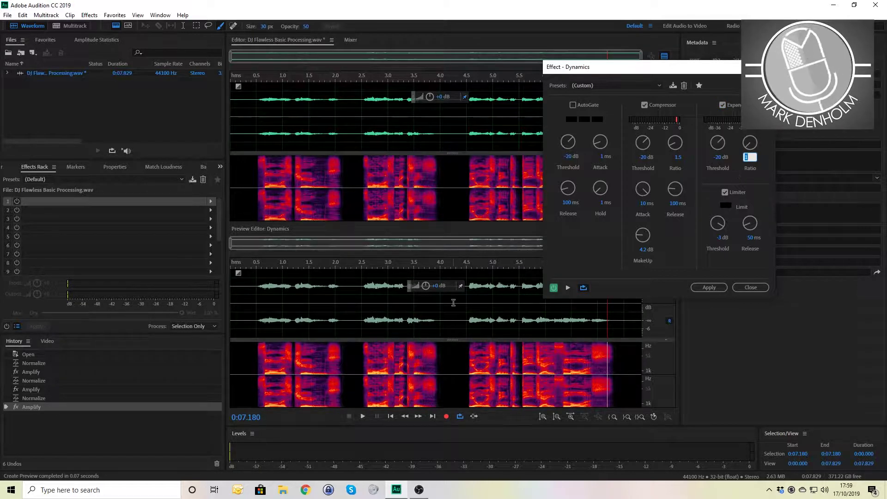
pyautogui.click(442, 314)
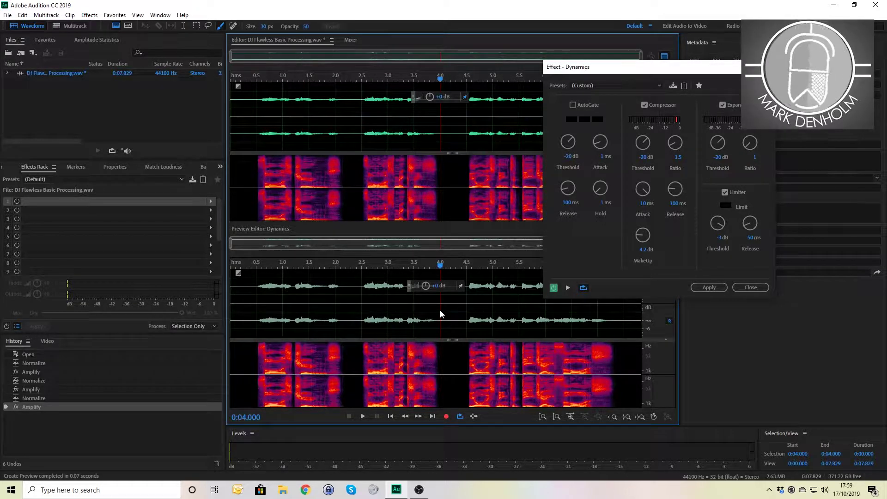
pyautogui.press('space')
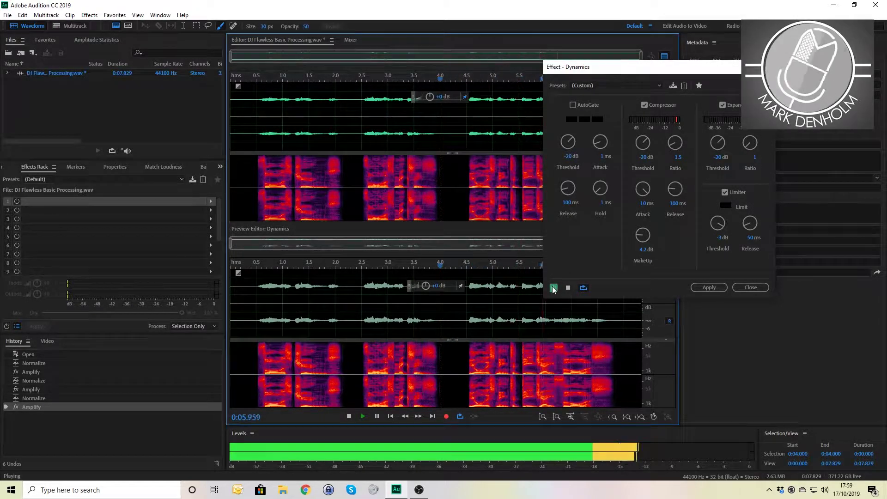
# Select the final phrase from about 4.34 to 7.62 s and compare its playback with the Dynamics effect bypassed and active.
pyautogui.moveTo(458, 302); pyautogui.dragTo(631, 303)
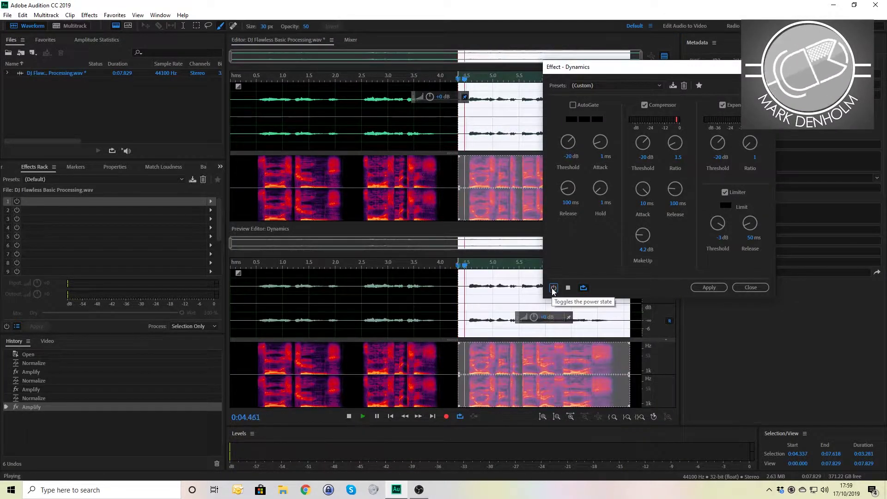
pyautogui.press('space')
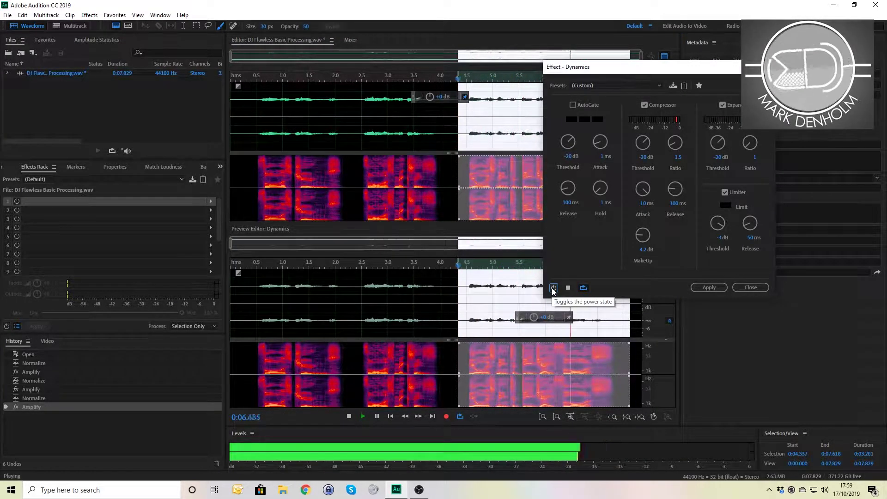
pyautogui.click(553, 288)
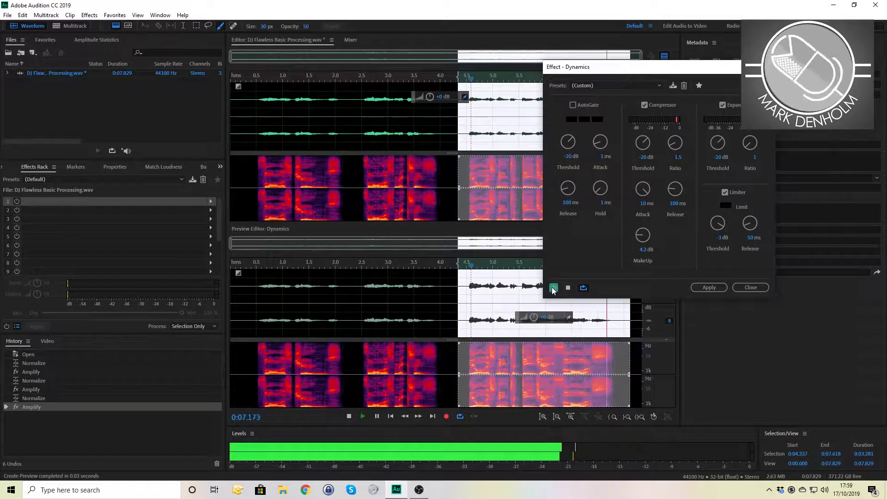
pyautogui.press('space')
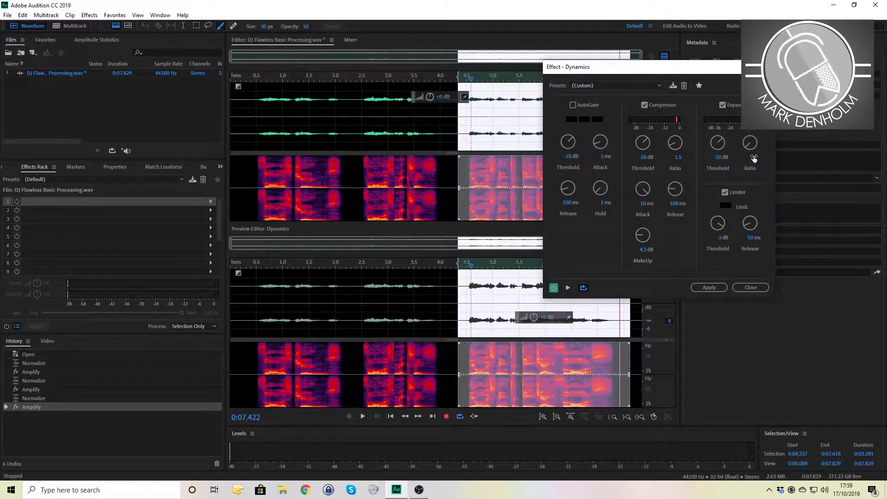
# Raise the expander ratio to about 7.8 and preview the final phrase twice from about 4.4 s.
pyautogui.moveTo(753, 158); pyautogui.dragTo(776, 153)
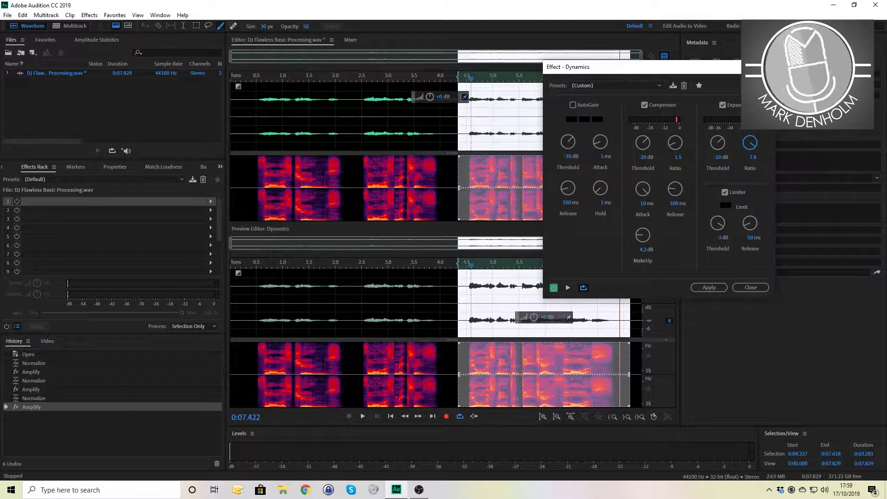
pyautogui.click(463, 291)
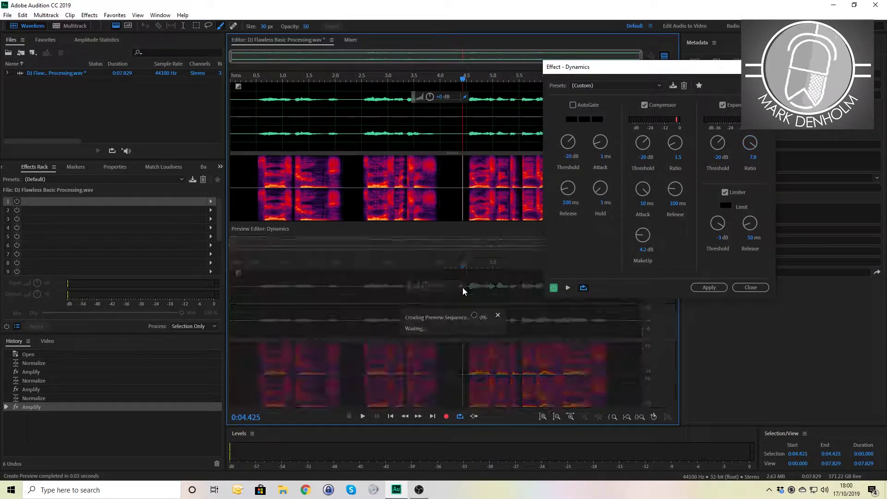
pyautogui.press('space')
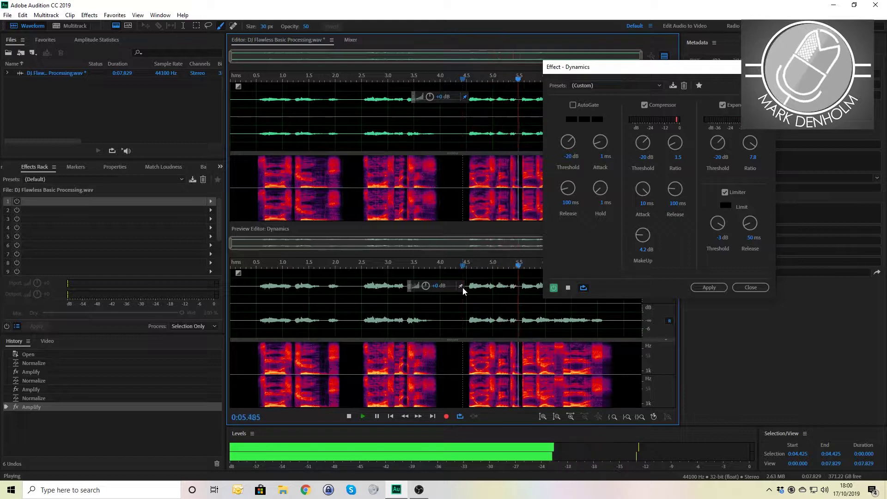
pyautogui.press('space')
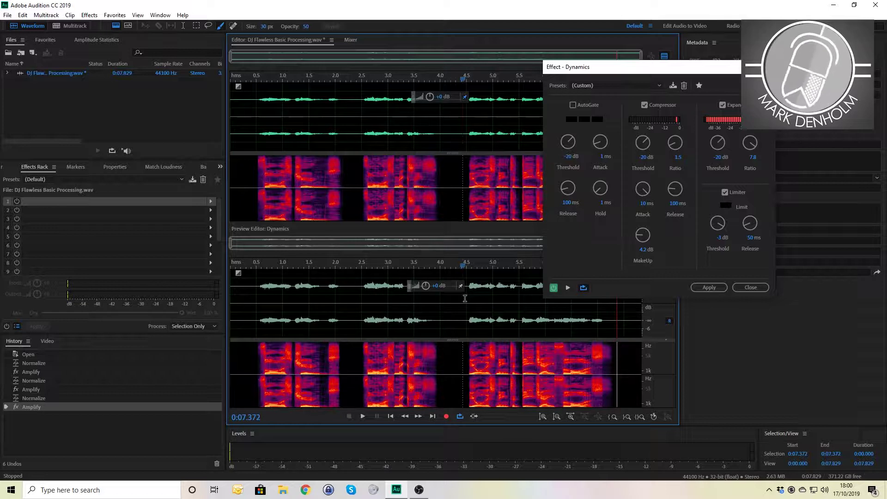
pyautogui.click(462, 299)
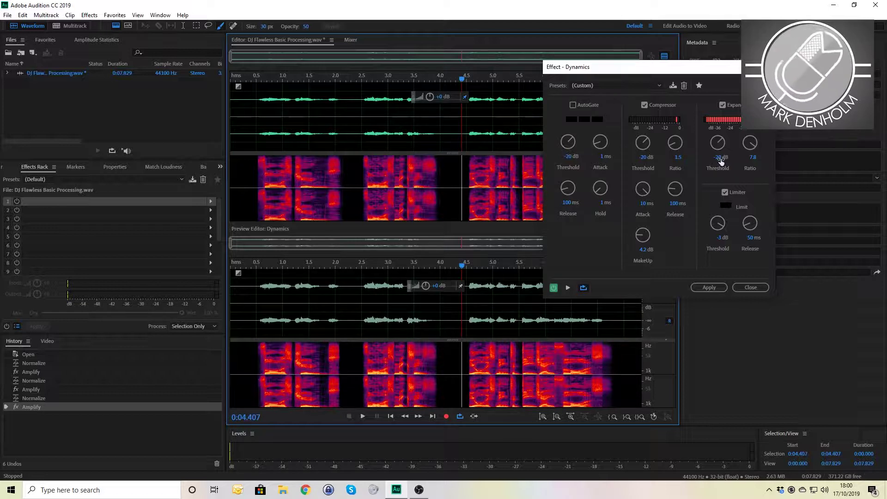
pyautogui.click(460, 301)
pyautogui.press('space')
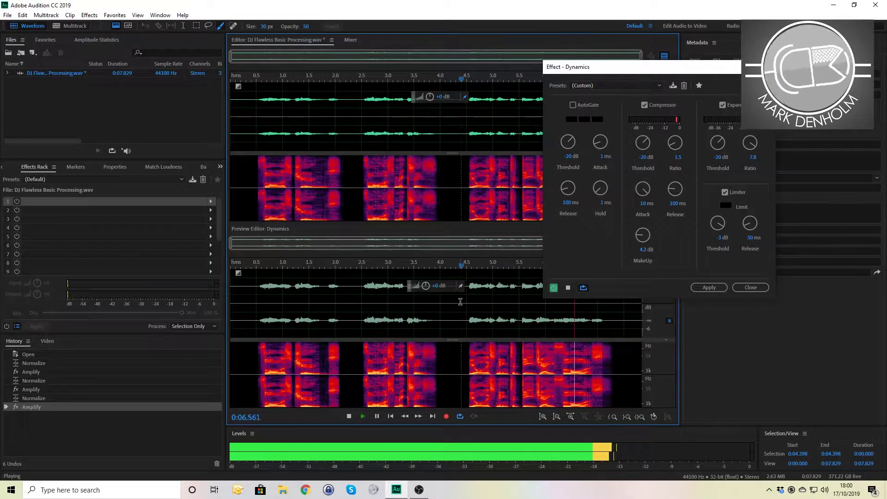
pyautogui.press('space')
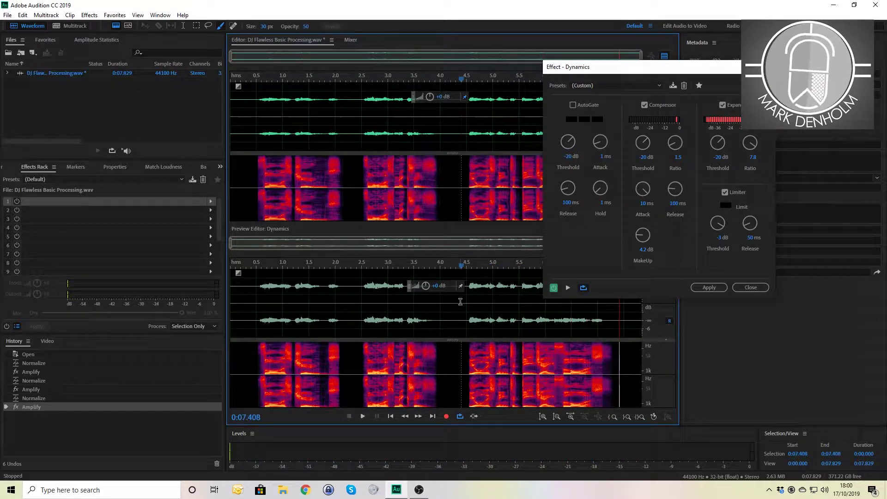
# Disable the expander, re-enable AutoGate and preview the result from about 4.38 s.
pyautogui.click(723, 105)
pyautogui.click(572, 105)
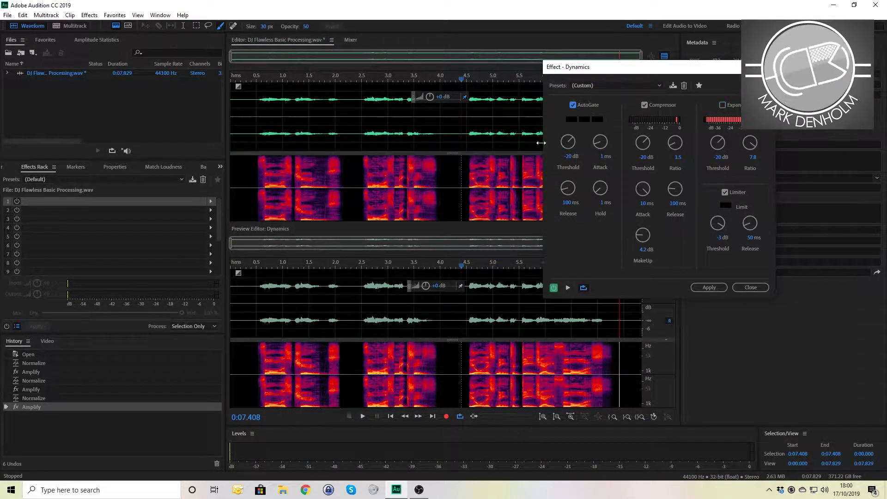
pyautogui.click(460, 293)
pyautogui.press('space')
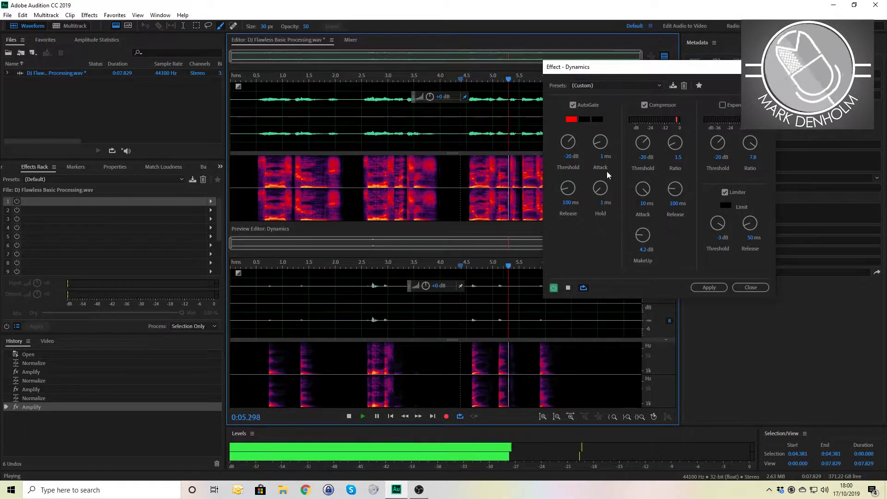
pyautogui.press('space')
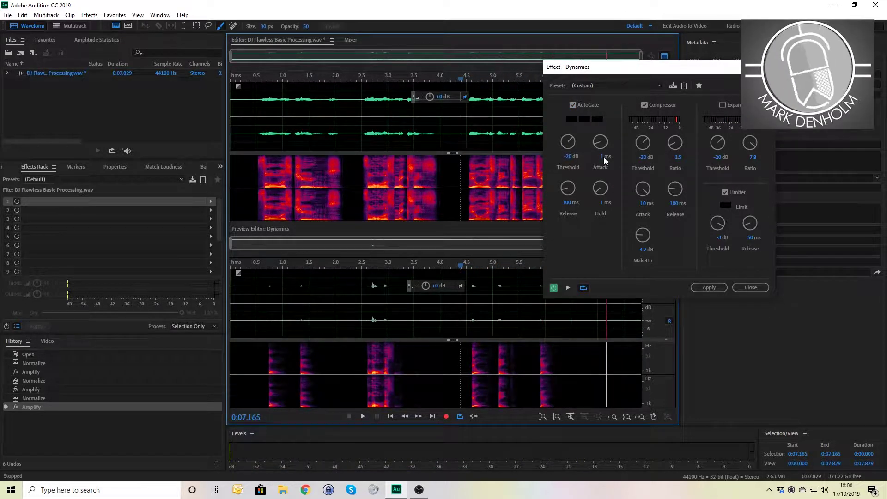
# Raise the AutoGate attack to its 10 ms maximum and preview the recording from about 4.21 s.
pyautogui.click(601, 159)
pyautogui.write('50')
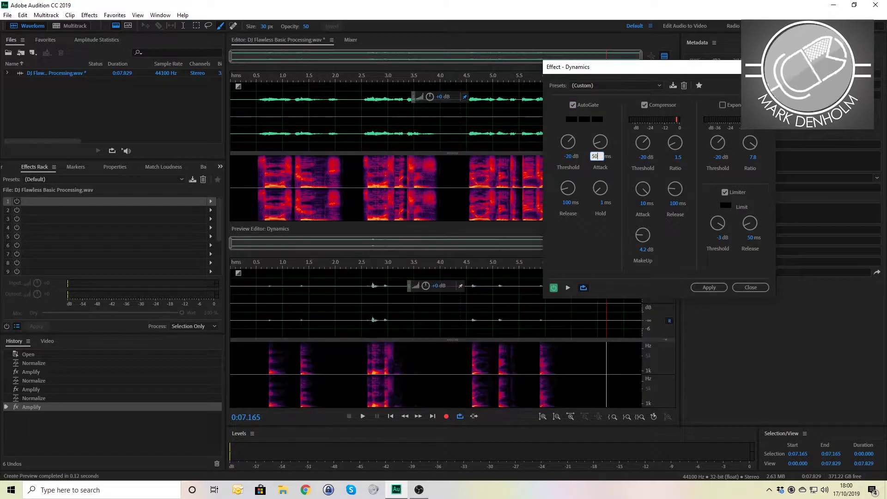
pyautogui.press('Return')
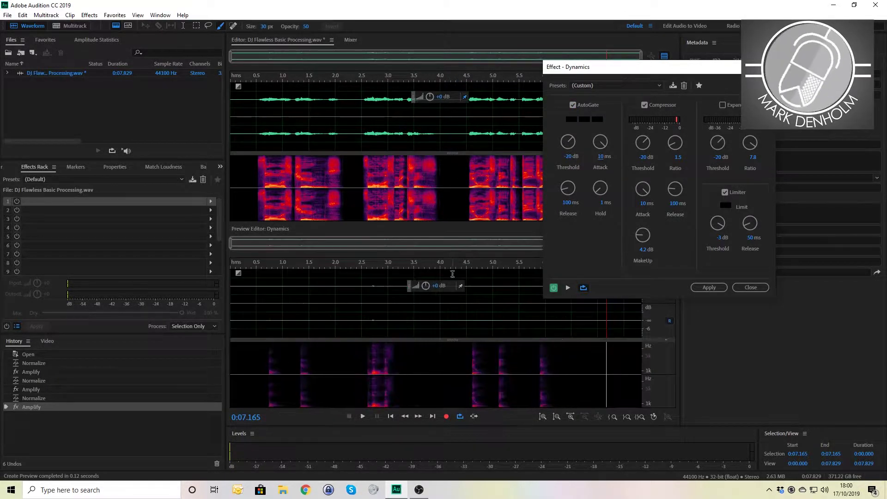
pyautogui.click(451, 305)
pyautogui.press('space')
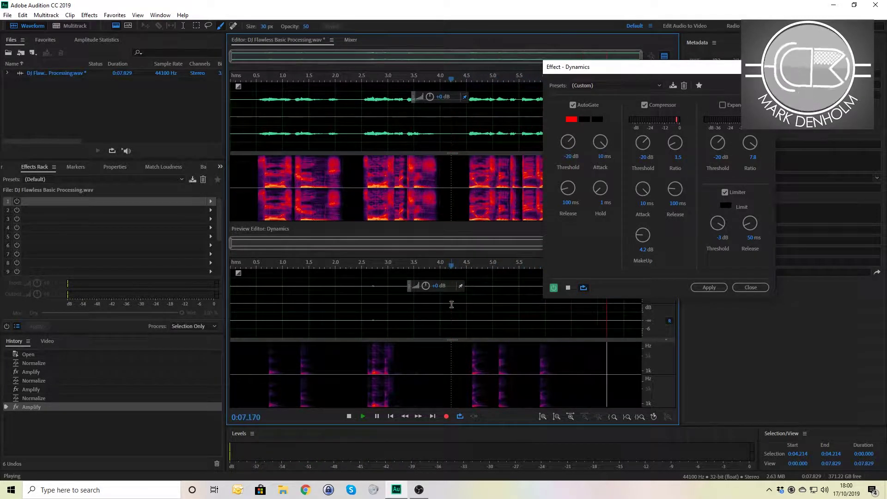
pyautogui.press('space')
# Turn off AutoGate, close the Dynamics effect without applying it and play the unprocessed recording from about 2.43 s.
pyautogui.click(599, 108)
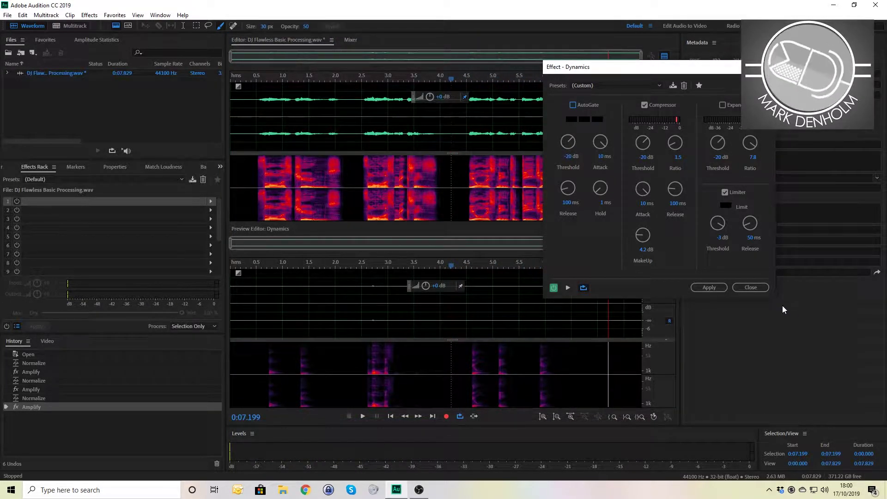
pyautogui.click(749, 288)
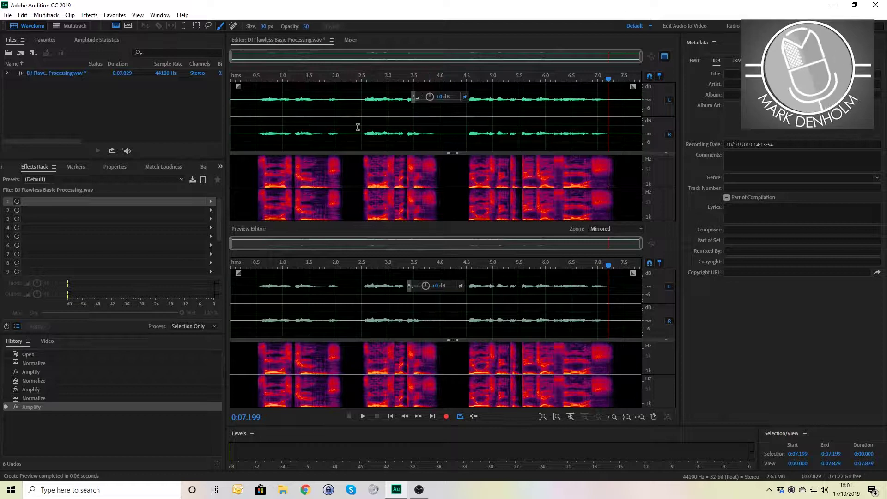
pyautogui.click(358, 127)
pyautogui.press('space')
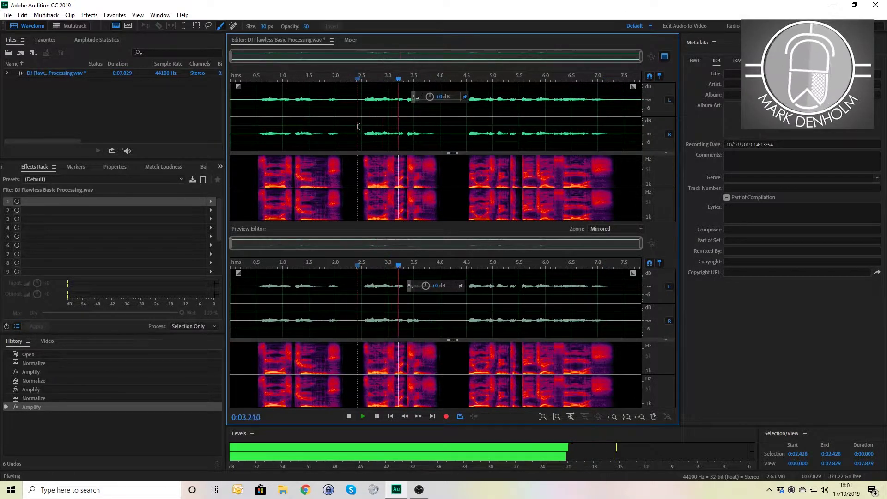
pyautogui.press('space')
# Boost the whole recording's amplitude in two passes until the waveform is heavily clipped.
pyautogui.moveTo(429, 96); pyautogui.dragTo(461, 97)
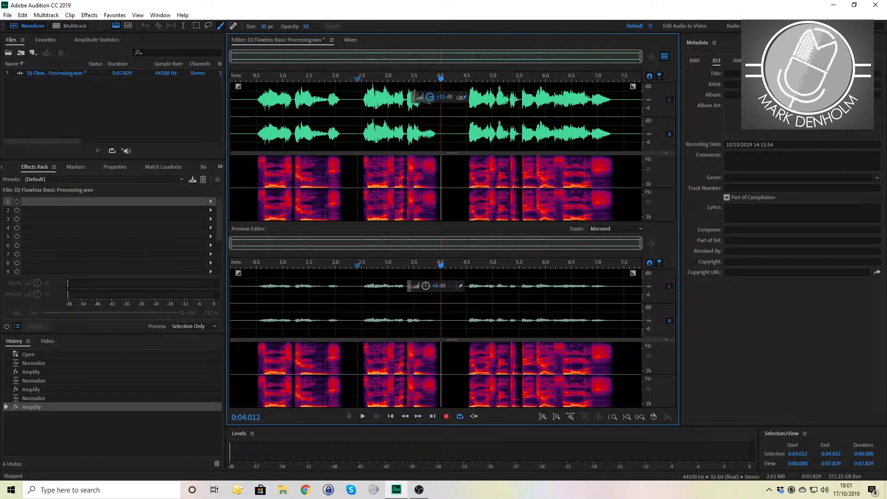
pyautogui.moveTo(584, 96); pyautogui.dragTo(584, 95)
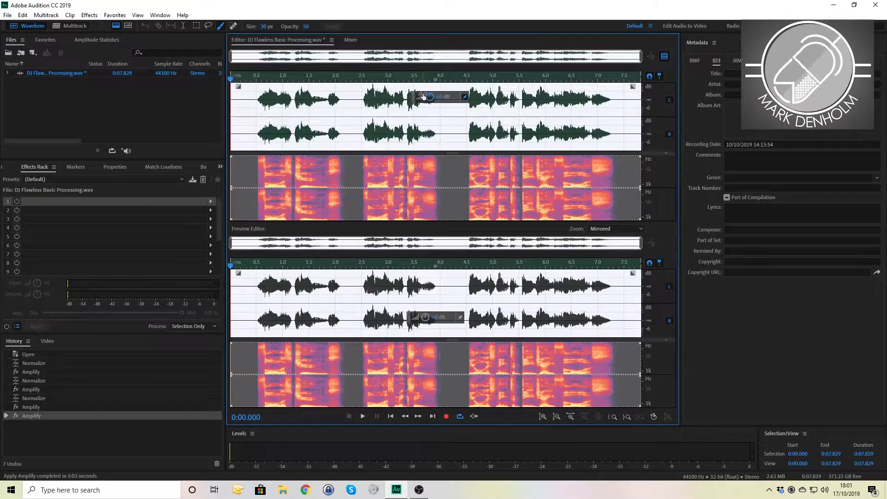
pyautogui.moveTo(426, 101); pyautogui.dragTo(582, 91)
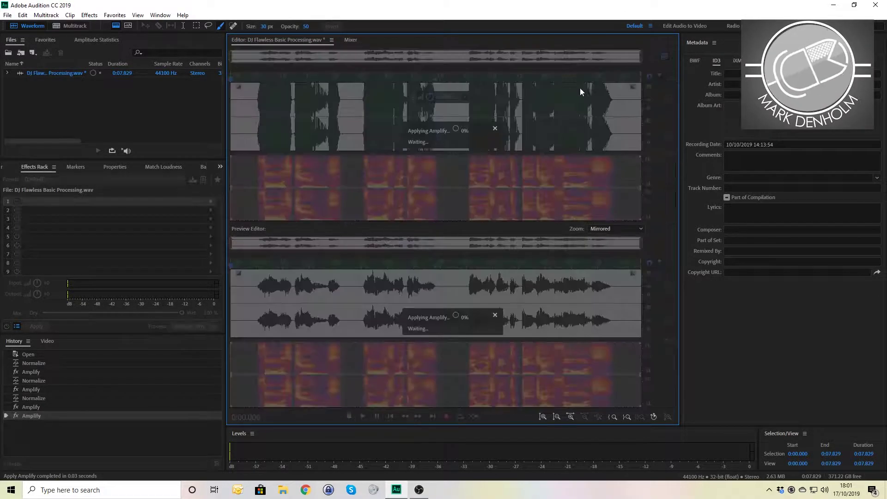
# Play the clipped recording from about 2.36 s, stop it, and replay it from about 2.35 s.
pyautogui.click(354, 125)
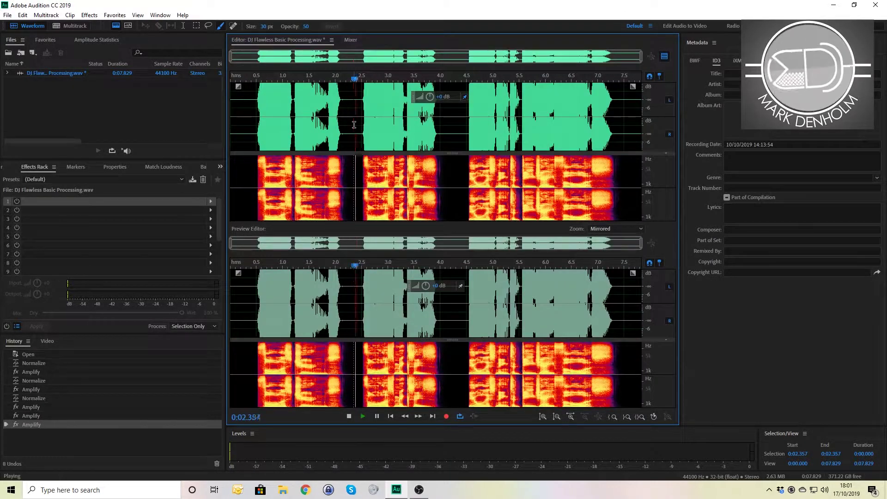
pyautogui.press('space')
pyautogui.press('space')
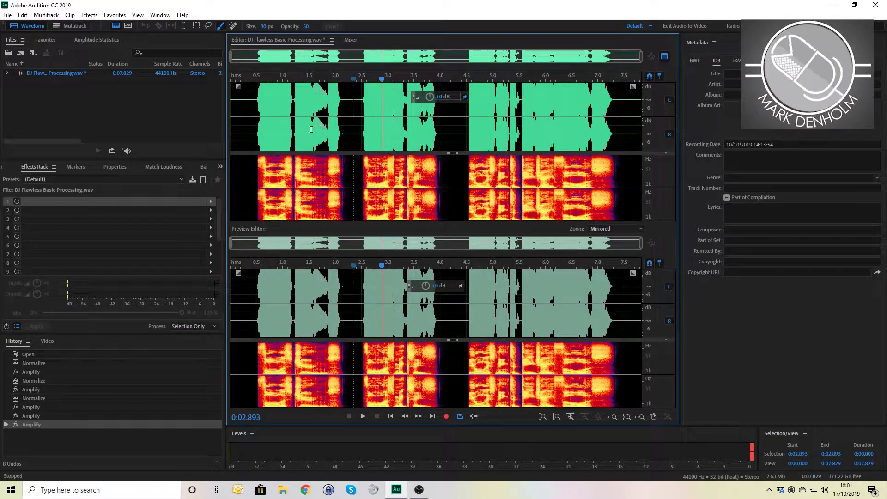
pyautogui.click(353, 125)
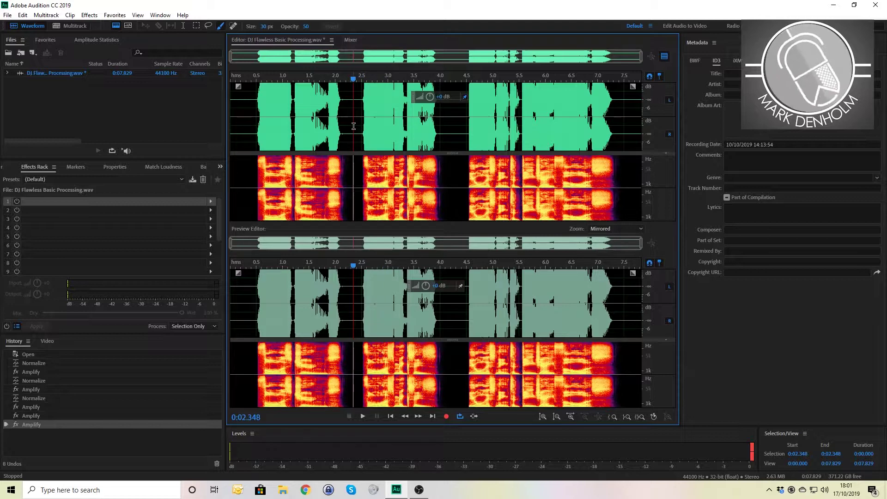
pyautogui.press('space')
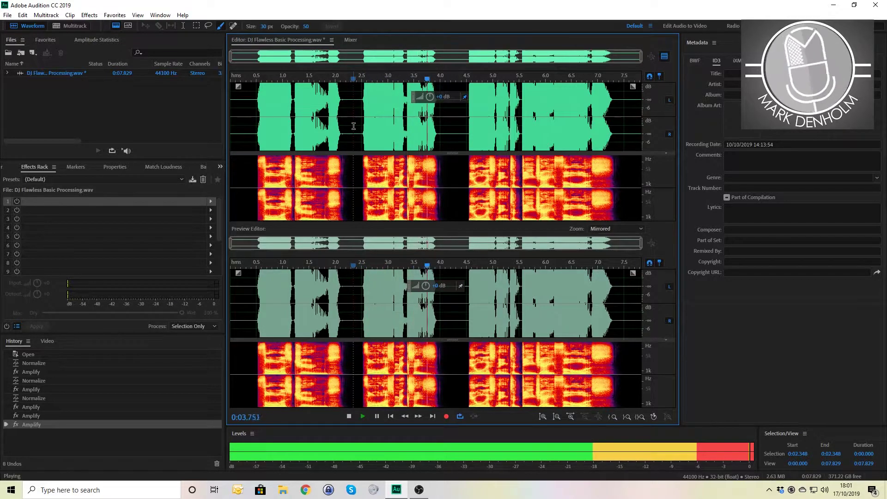
# Stop playback and normalize the whole clipped recording to -3 dB with all channels treated equally.
pyautogui.press('space')
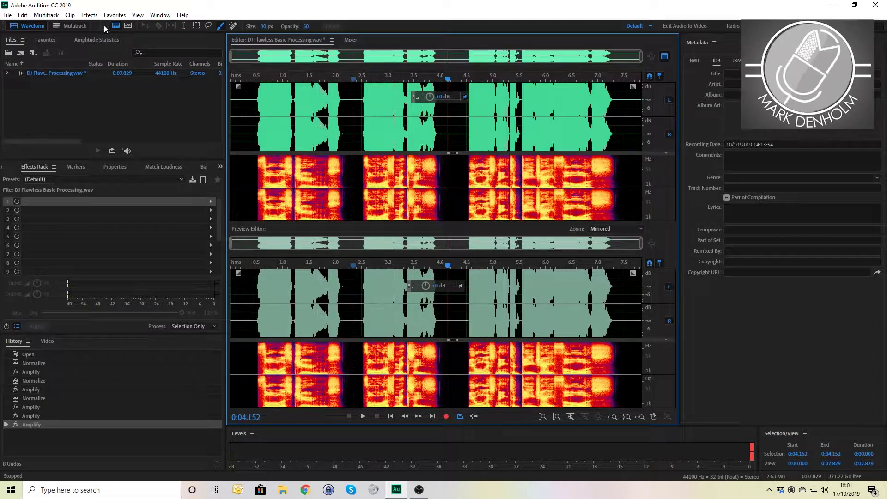
pyautogui.click(89, 15)
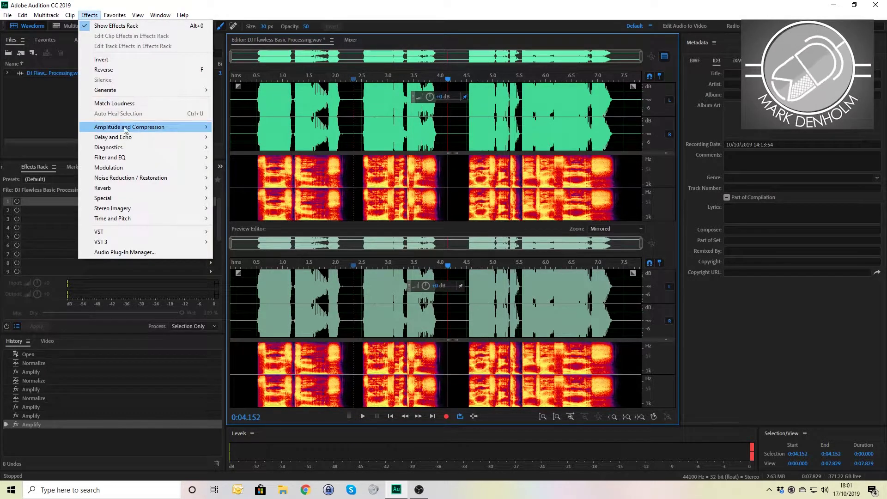
pyautogui.moveTo(125, 129)
pyautogui.click(262, 217)
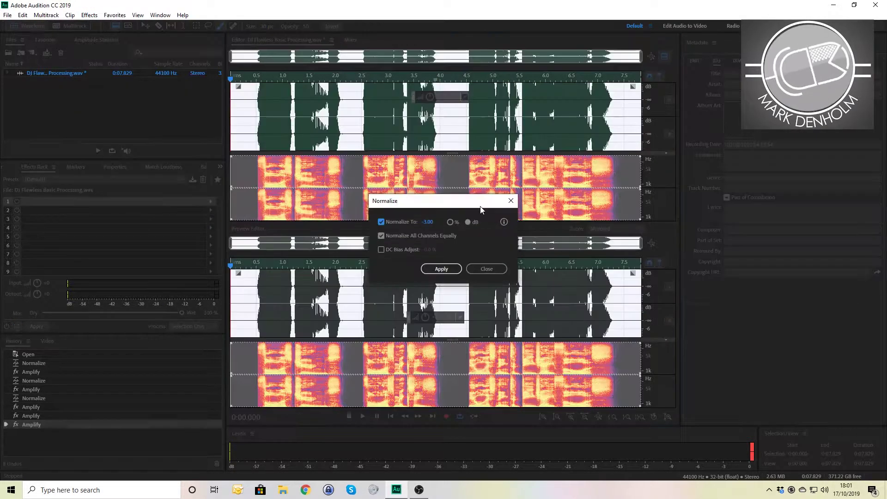
pyautogui.click(441, 269)
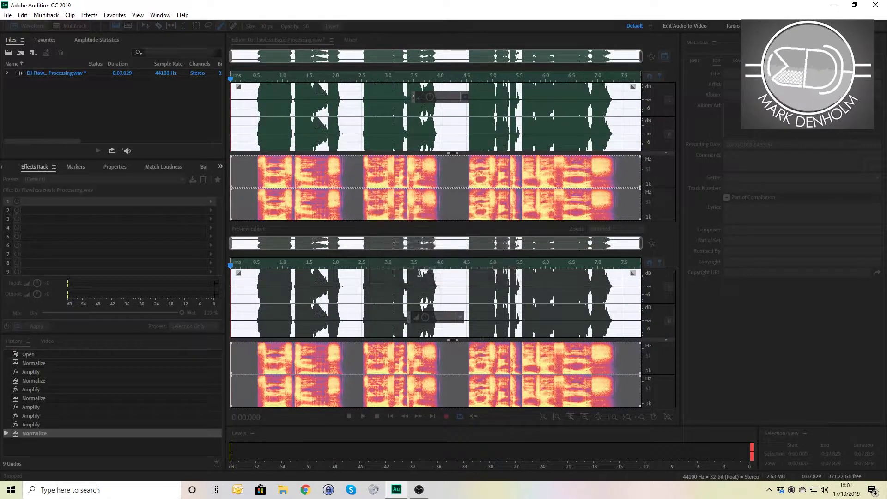
# Play the normalized recording from about 2.43 s and stop it after the second phrase.
pyautogui.click(358, 289)
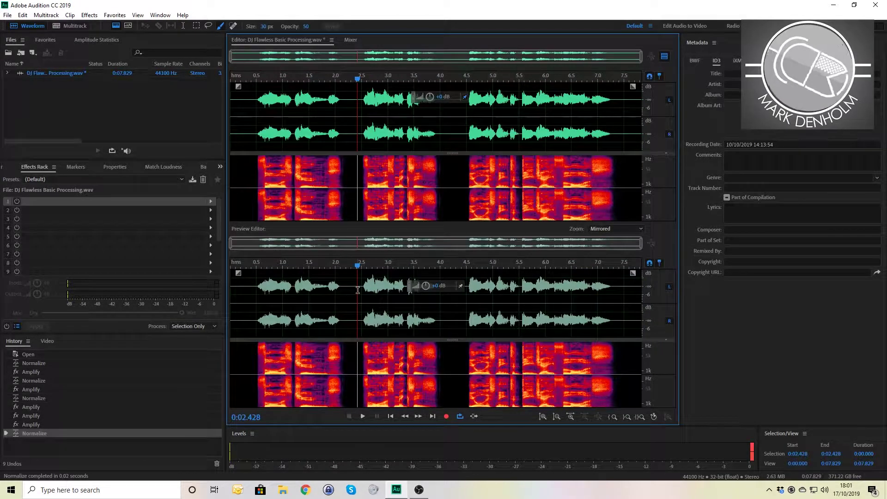
pyautogui.press('space')
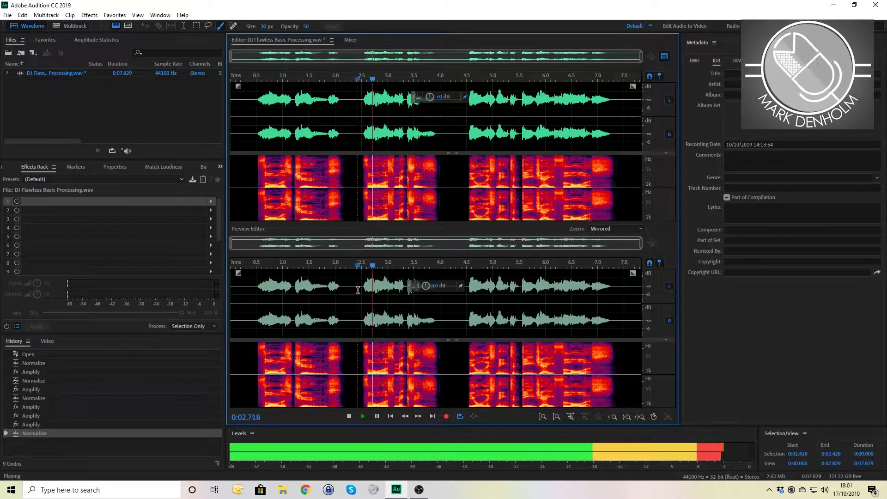
pyautogui.press('space')
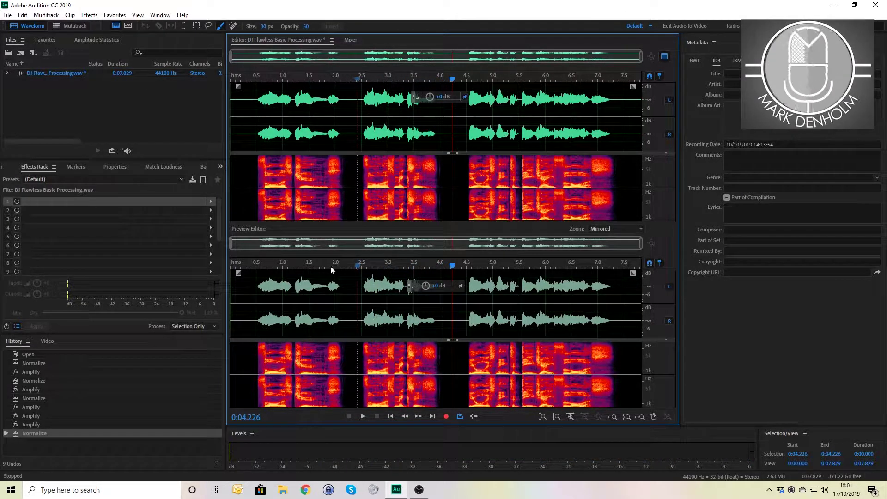
# Add a Single-band Compressor to effects rack slot 1 with its default settings.
pyautogui.click(211, 202)
pyautogui.moveTo(287, 238)
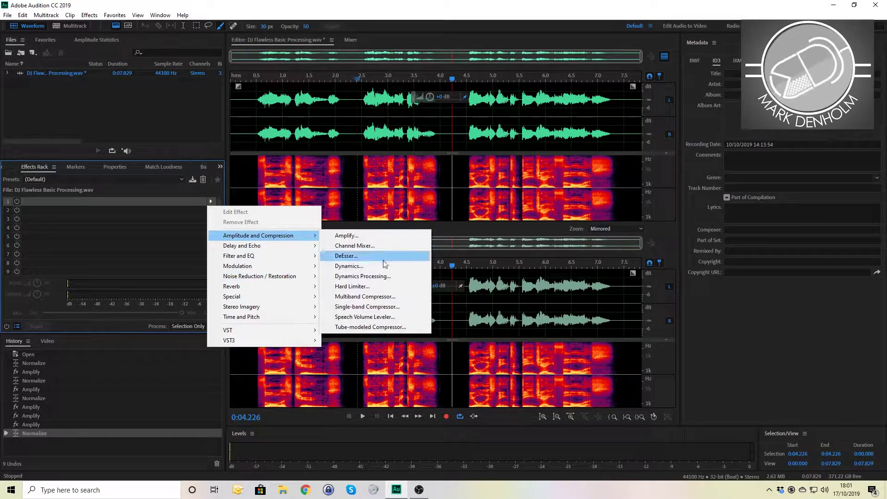
pyautogui.click(370, 307)
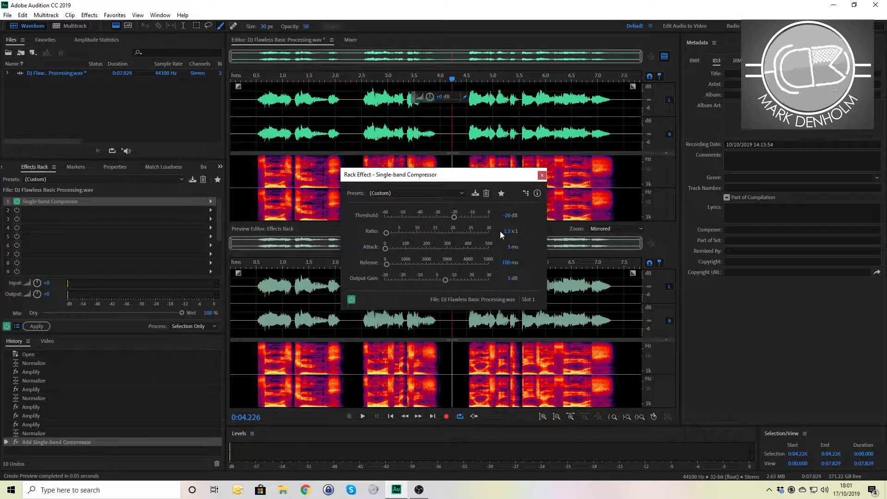
pyautogui.click(541, 175)
# Add a Flanger to effects rack slot 2 and choose its Aural preset.
pyautogui.click(211, 210)
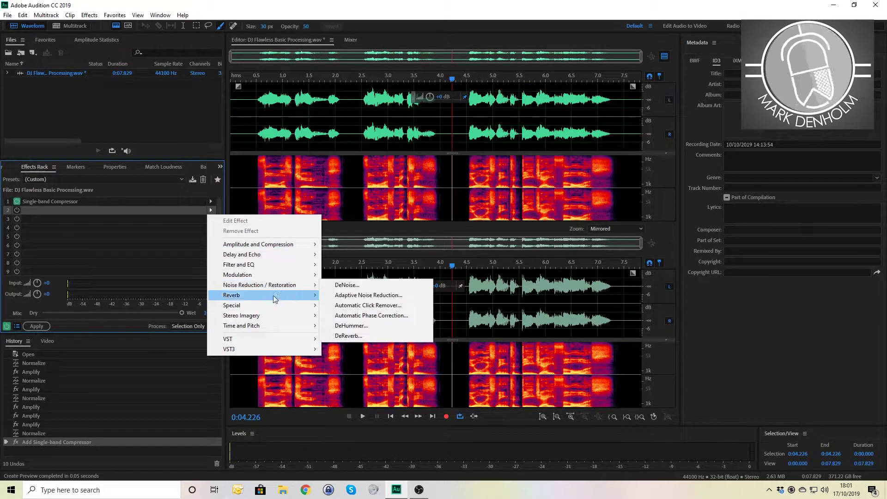
pyautogui.moveTo(263, 274)
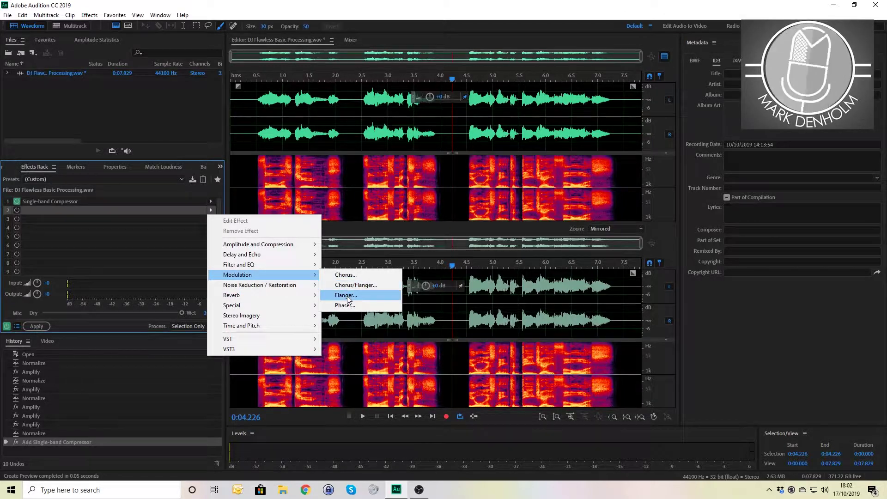
pyautogui.click(348, 296)
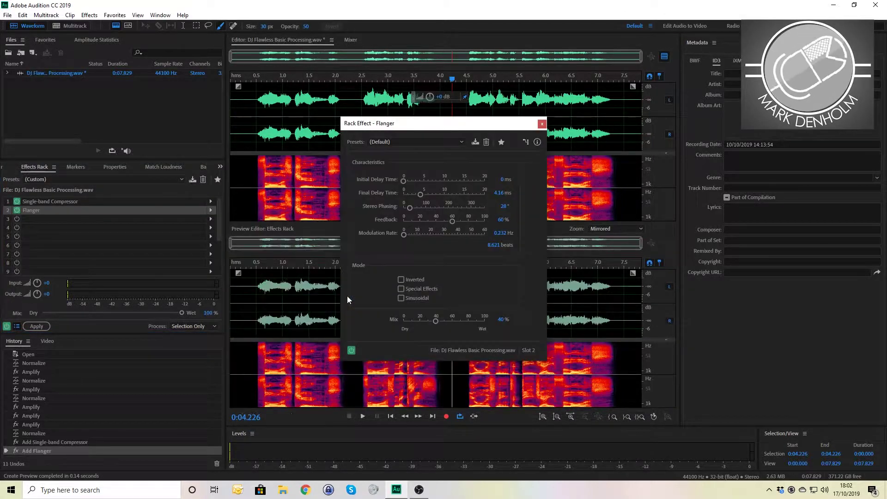
pyautogui.click(431, 144)
pyautogui.click(422, 159)
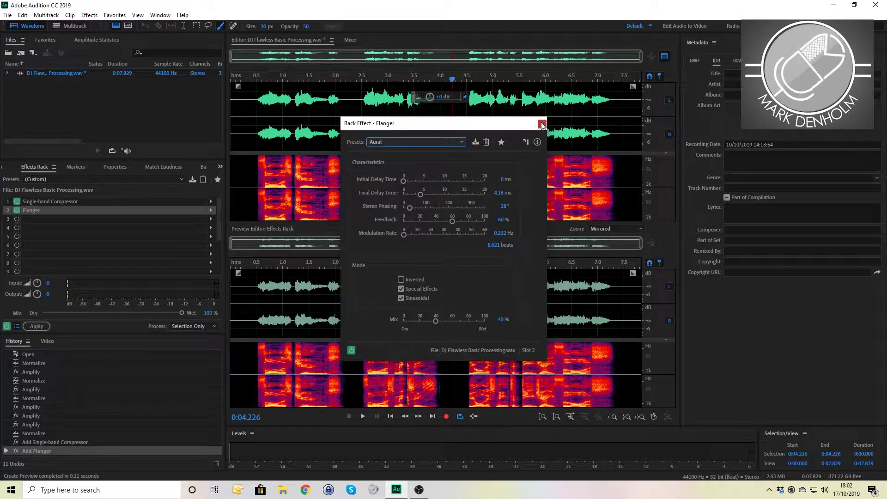
pyautogui.click(541, 124)
# Add a Chorus/Flanger to effects rack slot 3, view its presets and keep the default.
pyautogui.click(210, 218)
pyautogui.moveTo(244, 256)
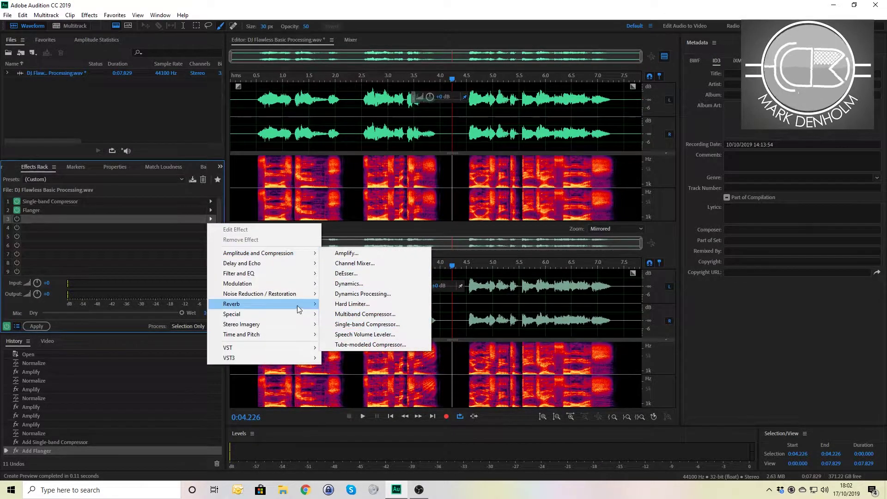
pyautogui.moveTo(296, 283)
pyautogui.click(352, 294)
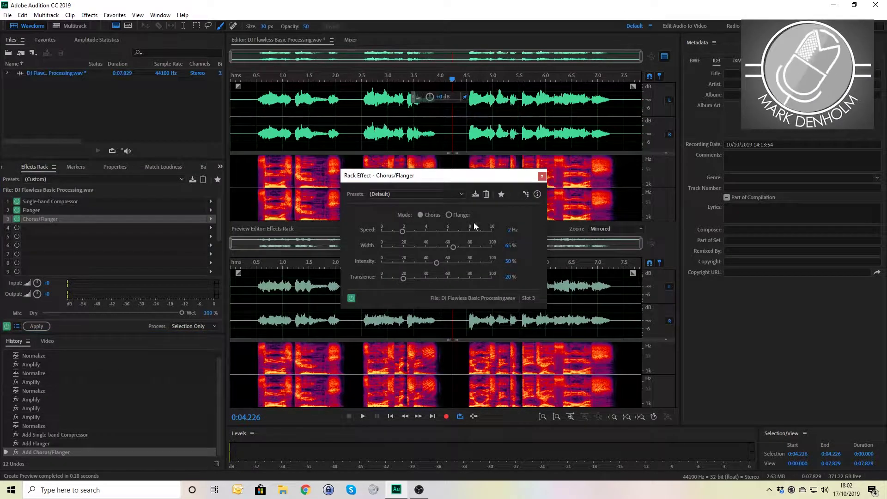
pyautogui.click(403, 195)
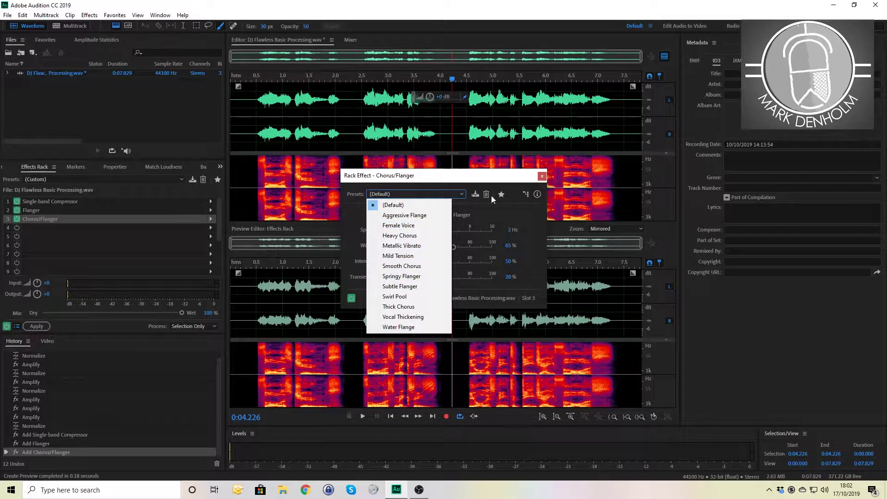
pyautogui.click(542, 176)
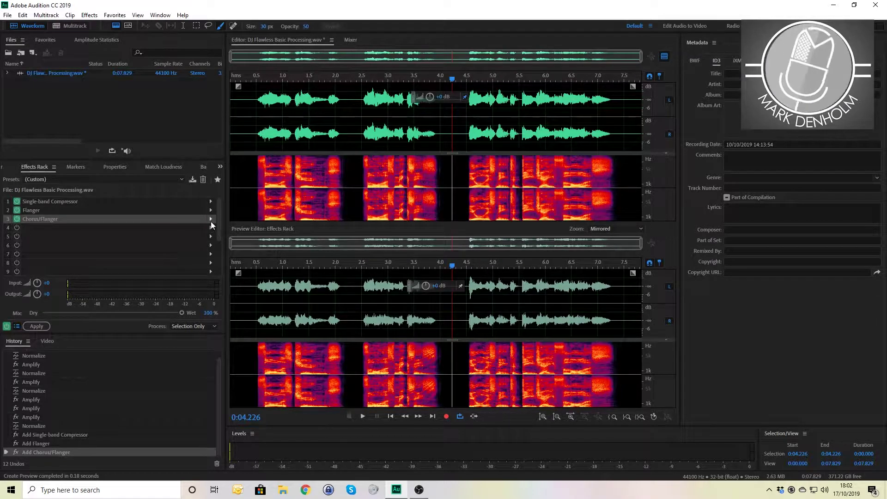
# Replace the Chorus/Flanger in slot 3 with a Chorus effect using the 10 Voices preset.
pyautogui.click(211, 223)
pyautogui.moveTo(237, 287)
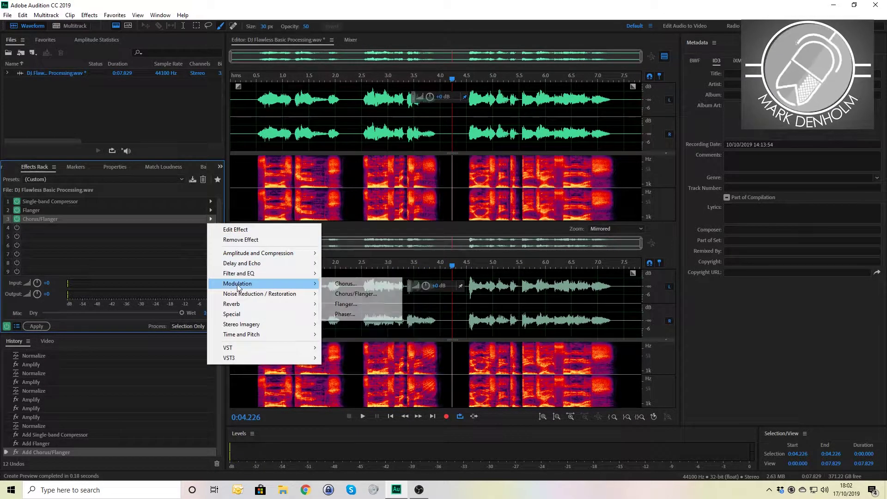
pyautogui.click(356, 284)
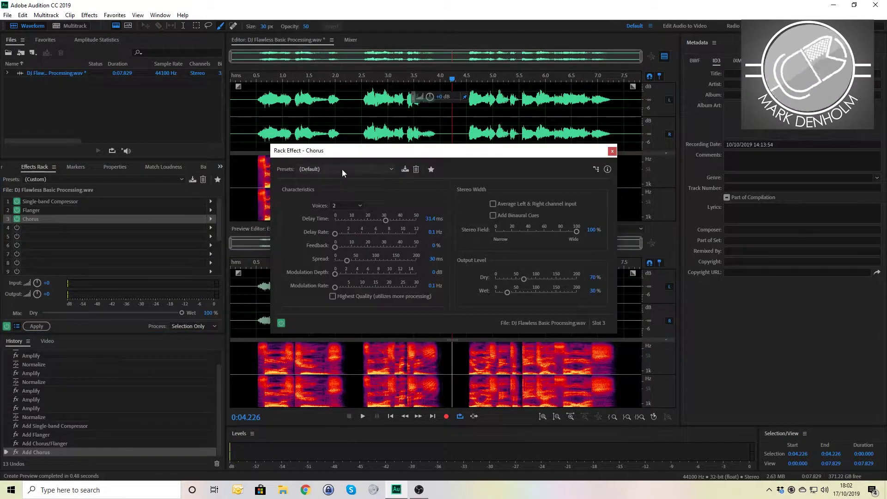
pyautogui.click(342, 169)
pyautogui.click(335, 191)
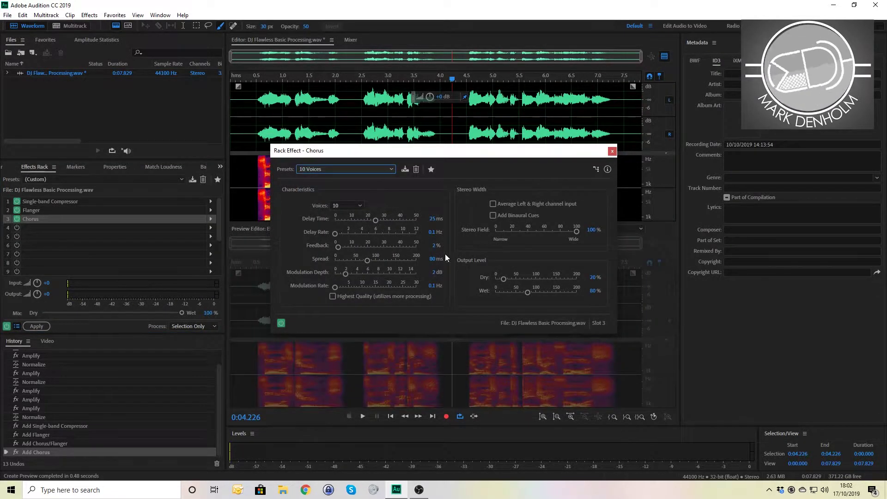
pyautogui.click(612, 151)
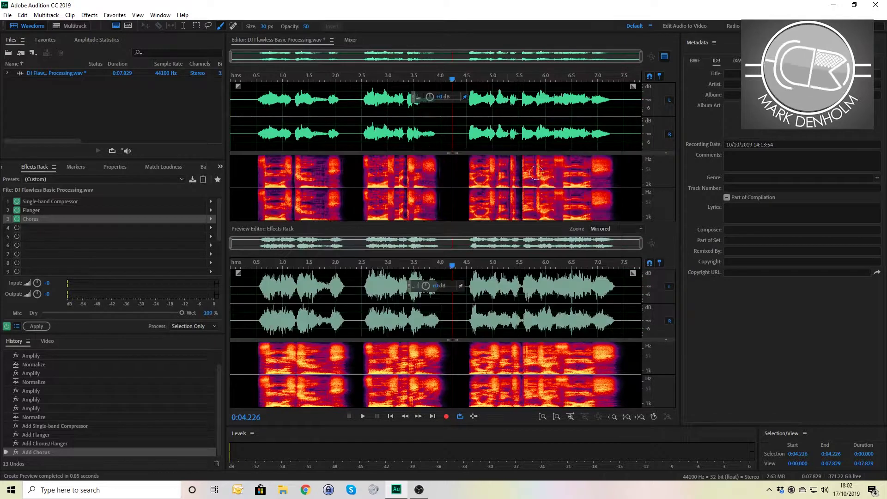
# Preview the rack effects from about 0.33 s and apply the effects rack to the whole recording.
pyautogui.click(248, 297)
pyautogui.press('space')
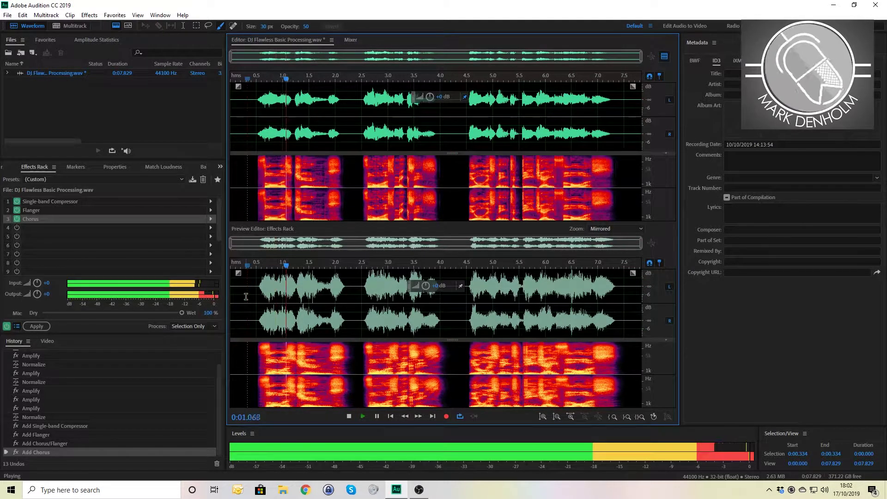
pyautogui.press('space')
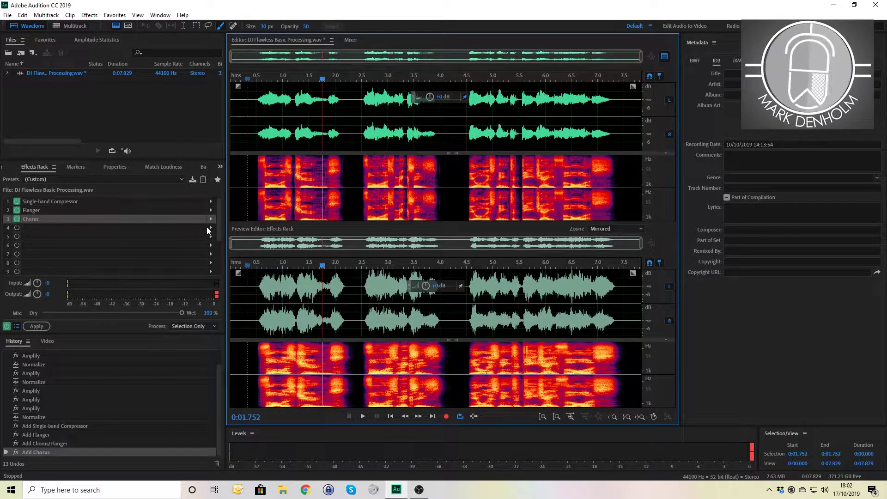
pyautogui.click(34, 326)
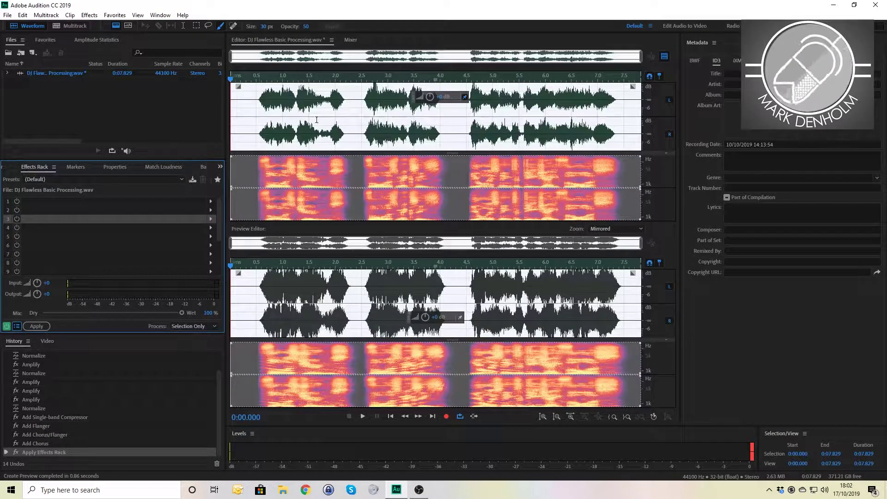
# Scan the processed recording's amplitude statistics and enlarge them temporarily to check peaks and possibly clipped samples.
pyautogui.click(92, 40)
pyautogui.click(34, 148)
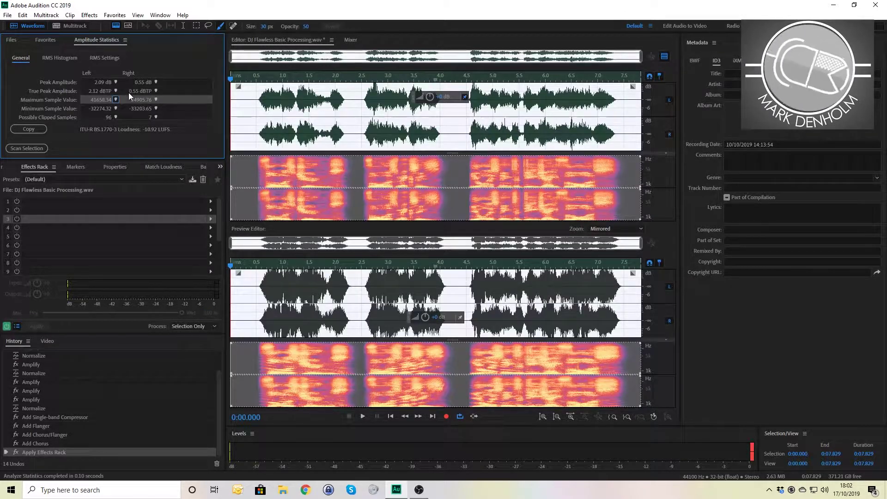
pyautogui.press('`')
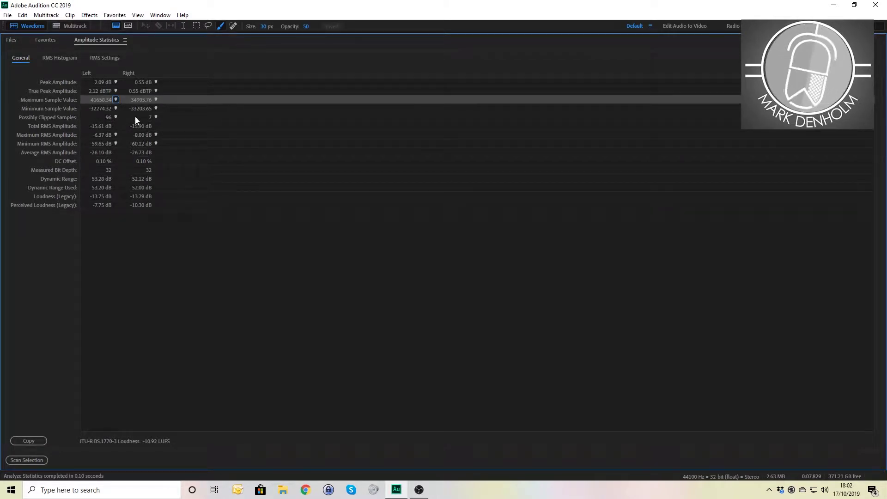
pyautogui.press('`')
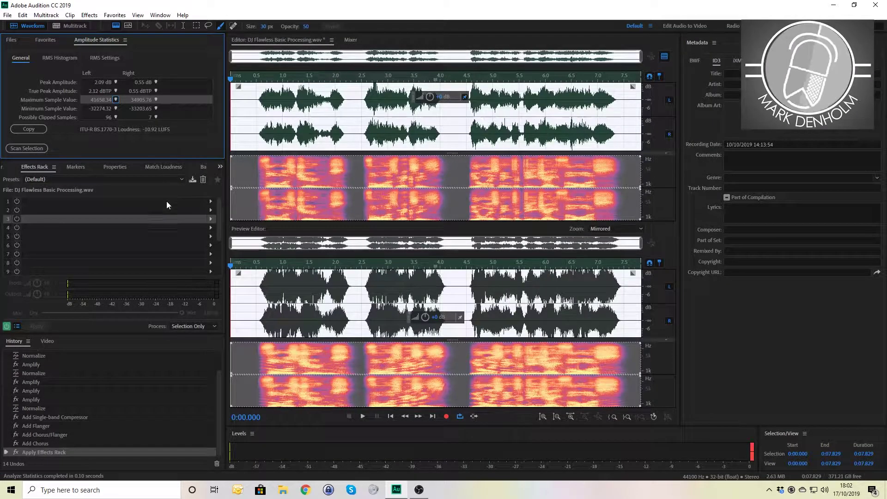
# Normalize the effect-processed recording to -3 dB and play it from 2.5 s.
pyautogui.click(89, 15)
pyautogui.moveTo(138, 127)
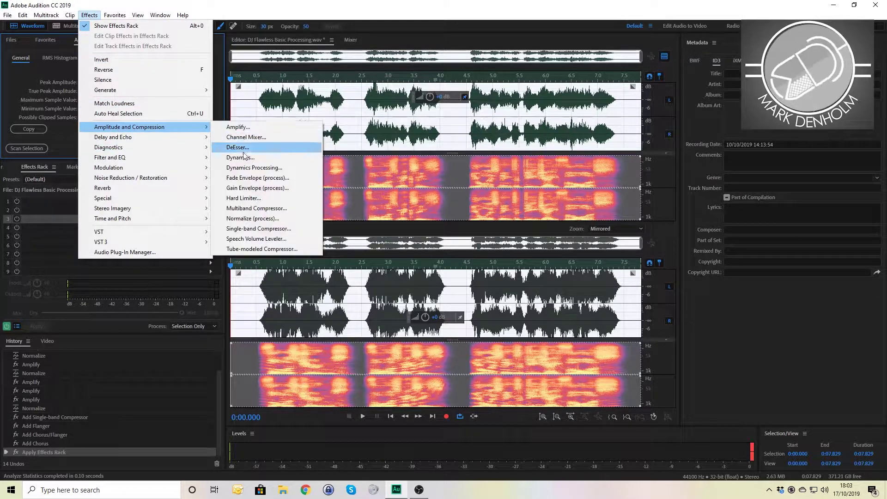
pyautogui.click(252, 218)
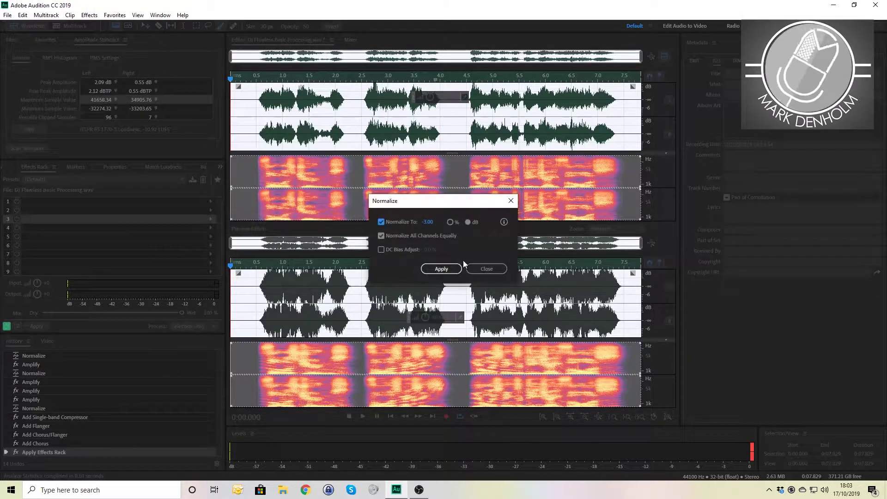
pyautogui.click(441, 269)
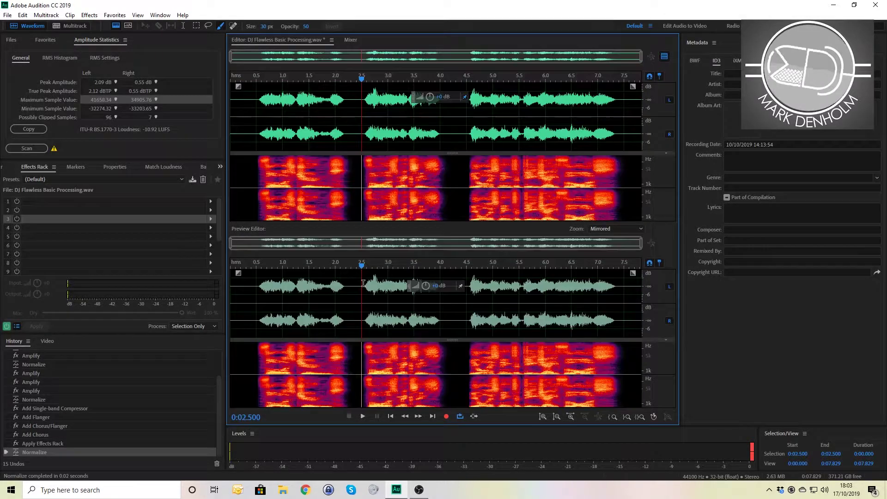
pyautogui.press('space')
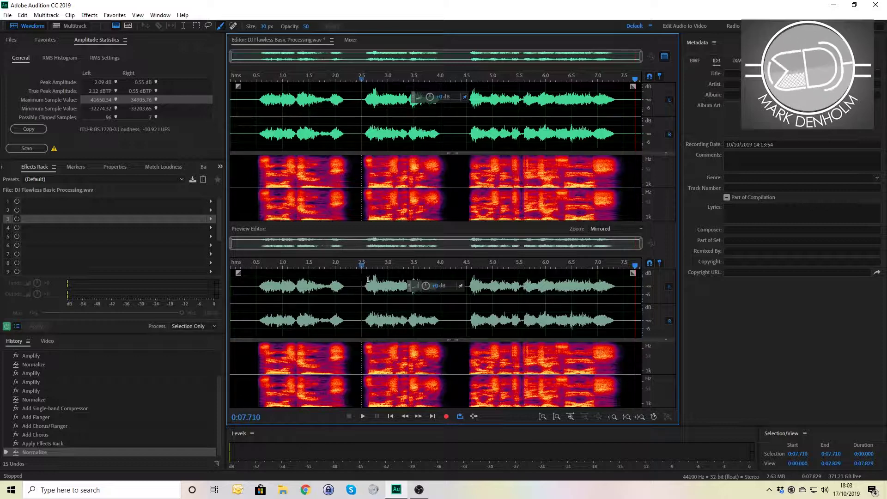
# Undo the last normalization and briefly play the effect-processed recording from about 0.5 s.
pyautogui.click(256, 142)
pyautogui.hotkey('ctrl', 'z')
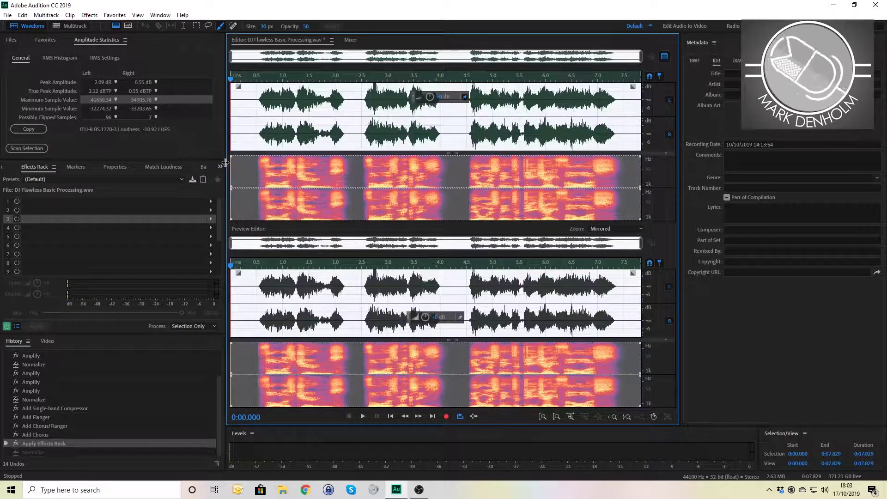
pyautogui.press('space')
pyautogui.press('space')
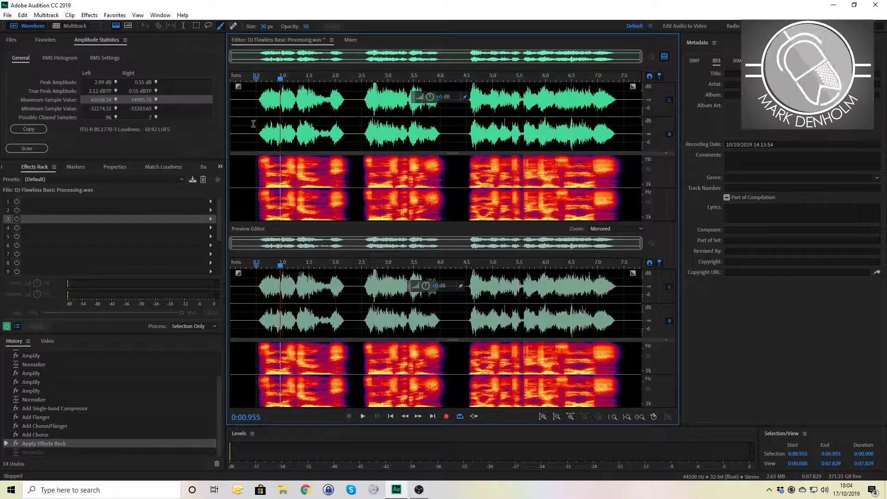
# Undo the applied effects rack and every added rack effect, back to the first normalization of the clipped recording.
pyautogui.hotkey('ctrl', 'z')
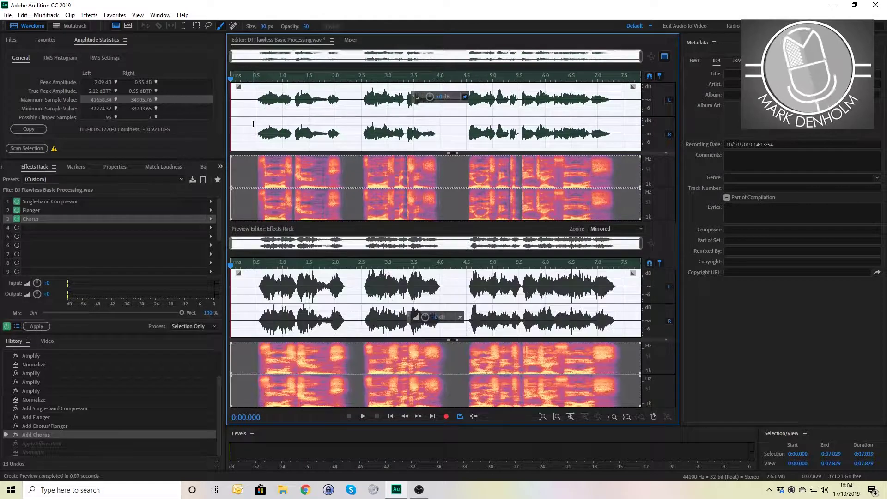
pyautogui.hotkey('ctrl', 'z')
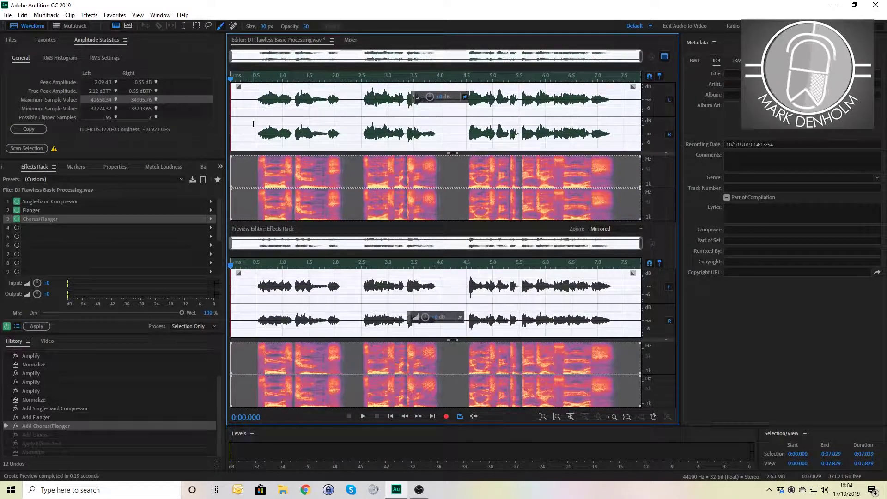
pyautogui.hotkey('ctrl', 'z')
pyautogui.hotkey('ctrl', 'z')
pyautogui.hotkey('ctrl', 'z')
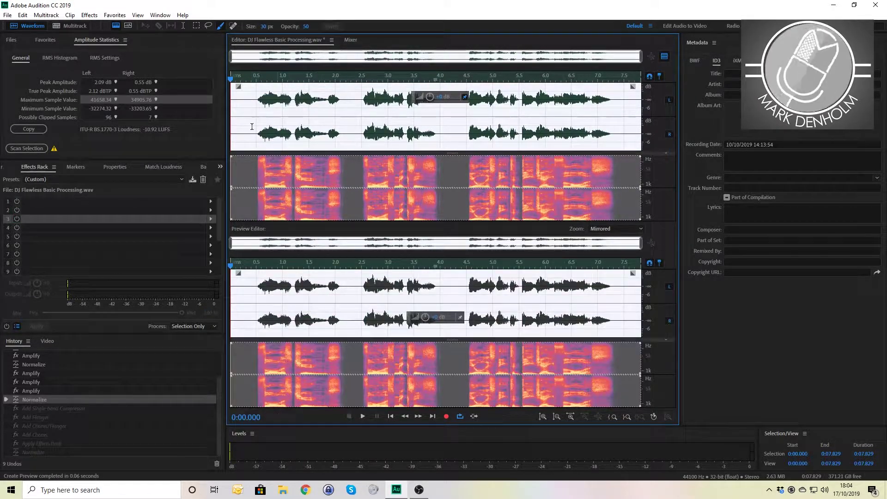
# Play the restored normalized recording from about 0.41 s and stop it after the first phrase.
pyautogui.click(252, 125)
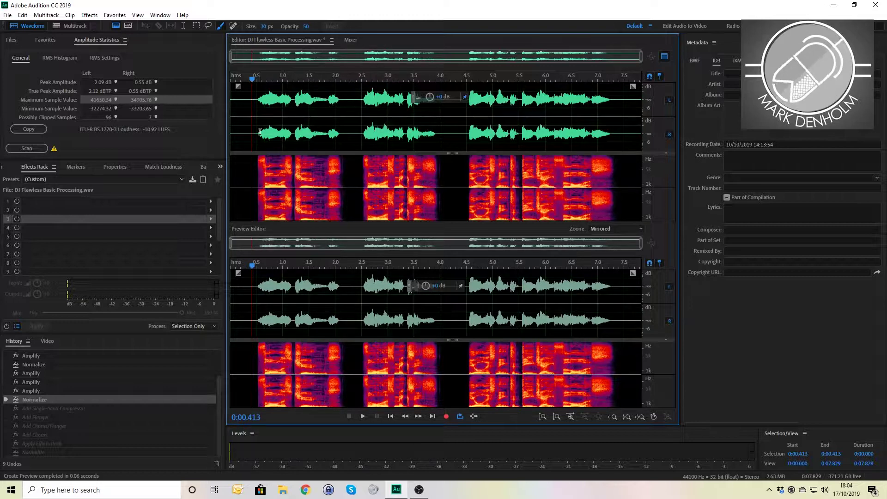
pyautogui.press('space')
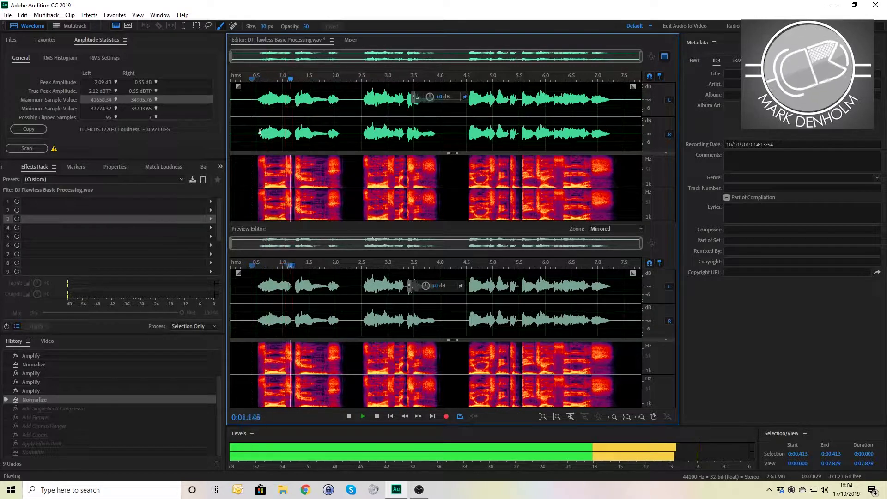
pyautogui.press('space')
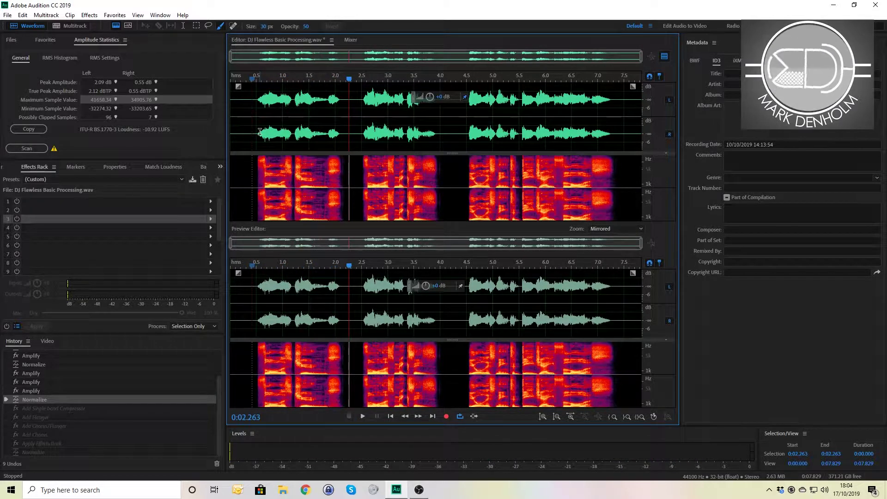